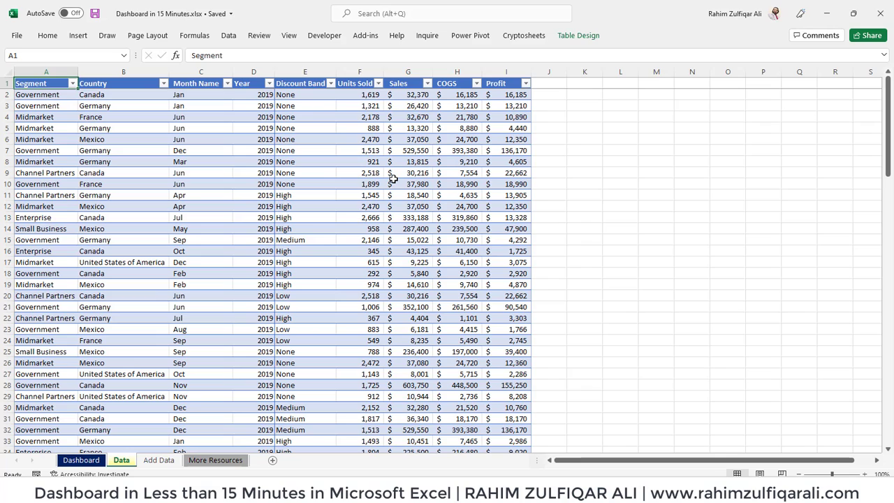
# Step: Examine the columns of the sales table on the Data sheet, from Segment through Profit
pyautogui.click(217, 160)
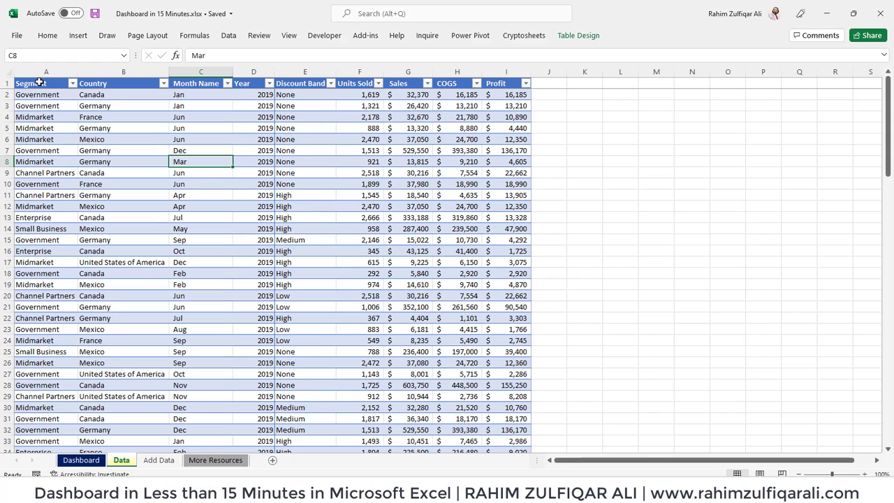
pyautogui.moveTo(38, 83); pyautogui.dragTo(38, 255)
pyautogui.moveTo(107, 116); pyautogui.dragTo(112, 293)
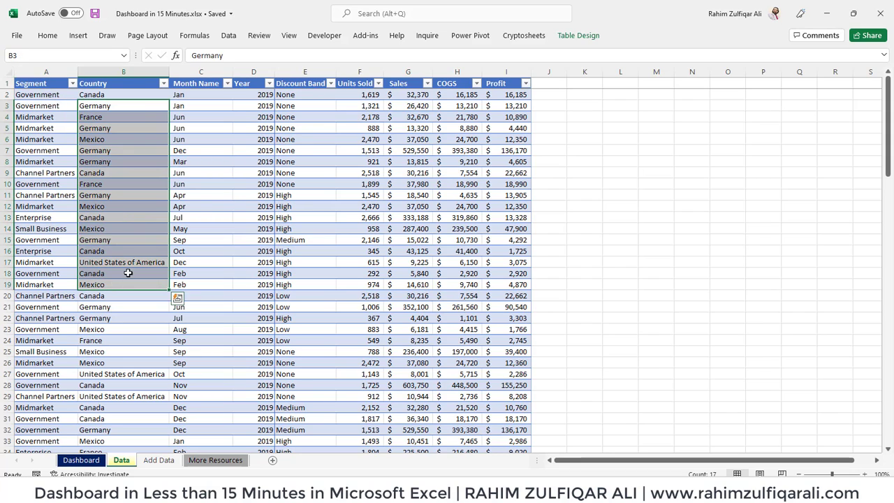
pyautogui.moveTo(192, 129); pyautogui.dragTo(195, 260)
pyautogui.moveTo(253, 116); pyautogui.dragTo(265, 226)
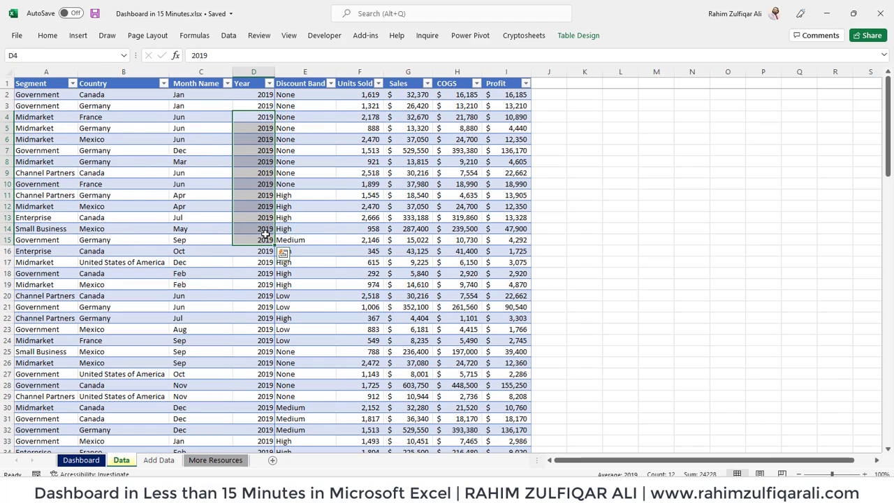
pyautogui.moveTo(314, 120); pyautogui.dragTo(349, 296)
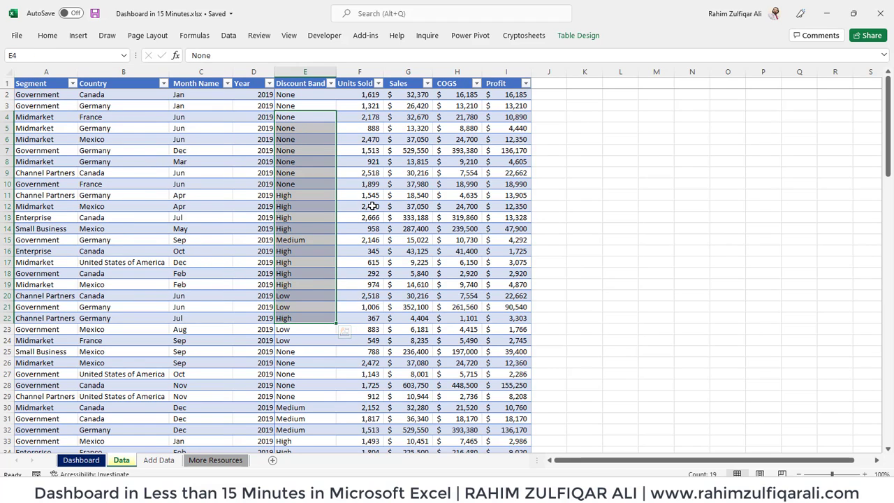
pyautogui.moveTo(356, 140); pyautogui.dragTo(374, 295)
pyautogui.moveTo(419, 139); pyautogui.dragTo(423, 296)
pyautogui.moveTo(466, 150); pyautogui.dragTo(467, 299)
pyautogui.moveTo(517, 128); pyautogui.dragTo(517, 231)
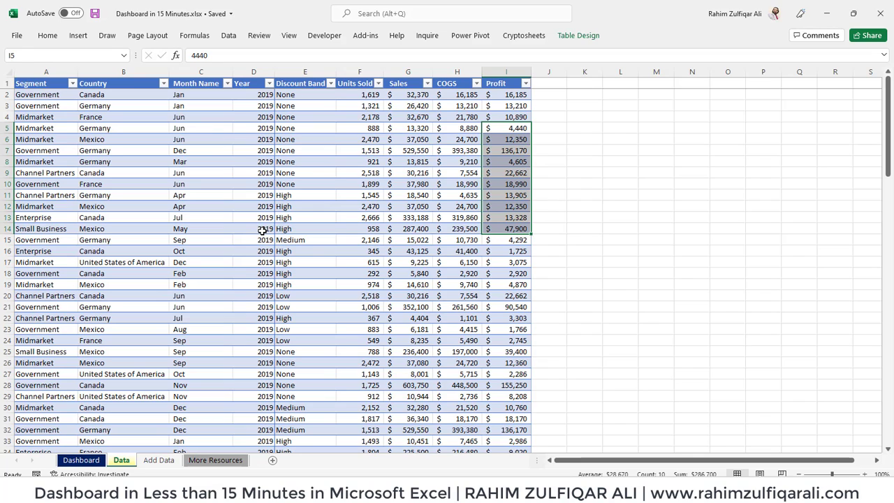
pyautogui.click(262, 230)
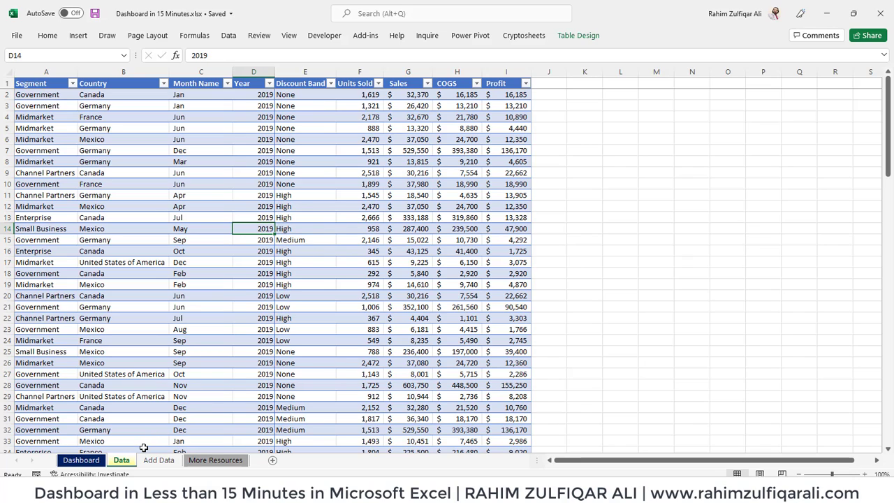
# Step: Look through the workbook's Dashboard, Data, Add Data and More Resources sheets to see what each one contains
pyautogui.click(81, 461)
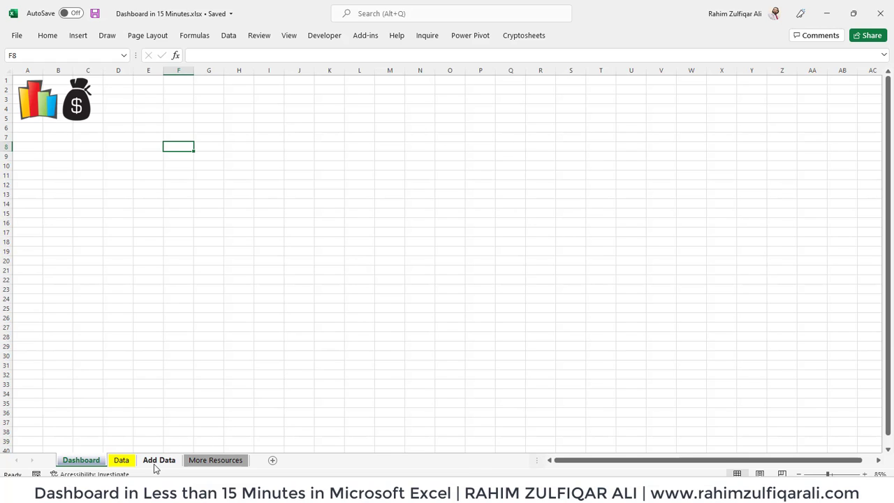
pyautogui.click(124, 463)
pyautogui.click(252, 341)
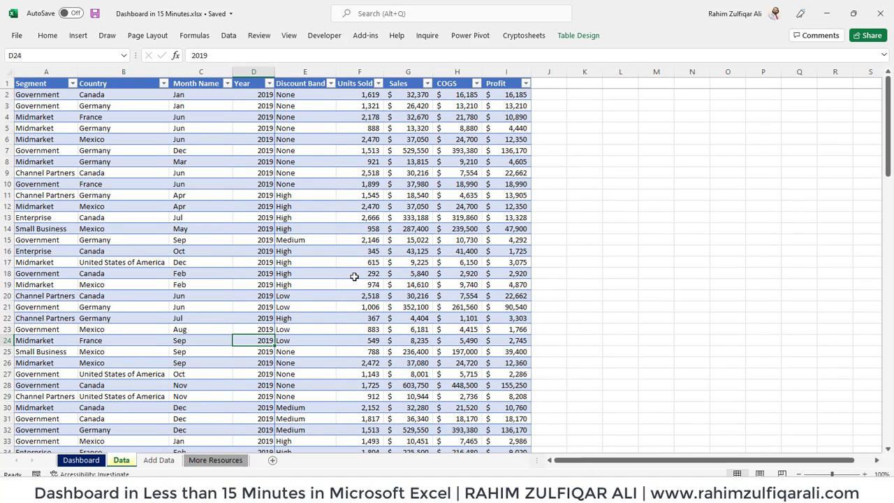
pyautogui.click(166, 459)
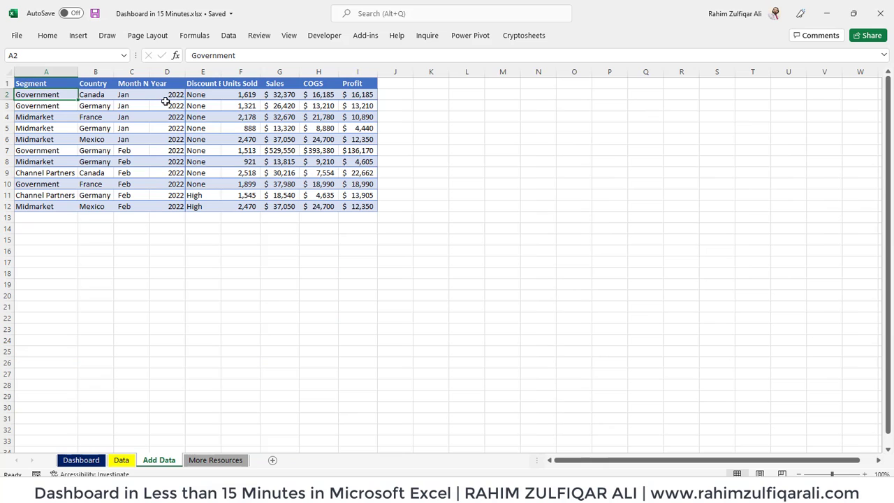
pyautogui.click(122, 461)
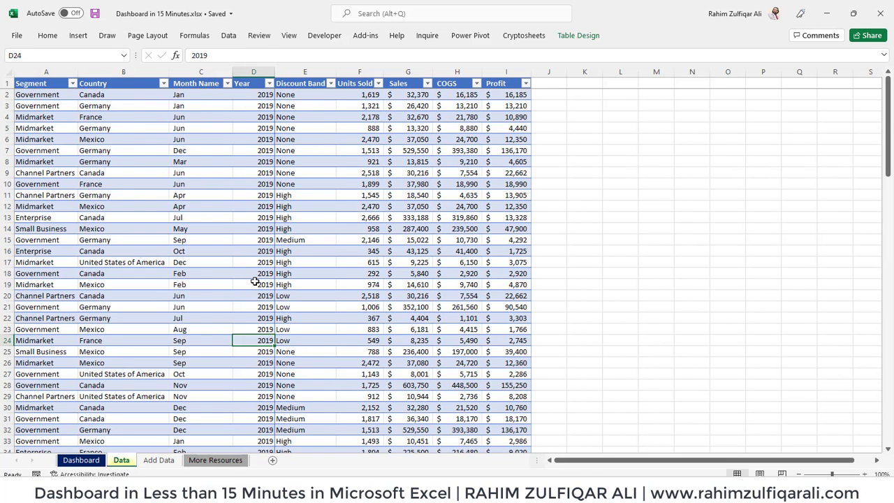
pyautogui.click(255, 281)
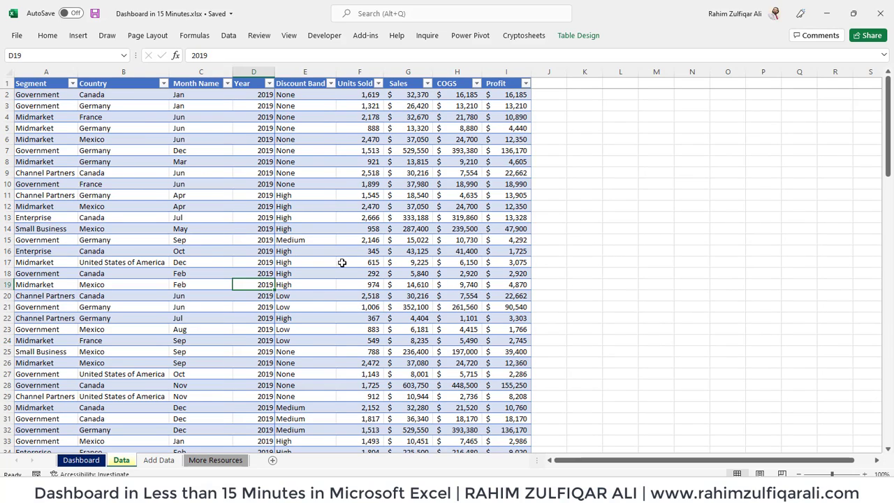
pyautogui.click(310, 322)
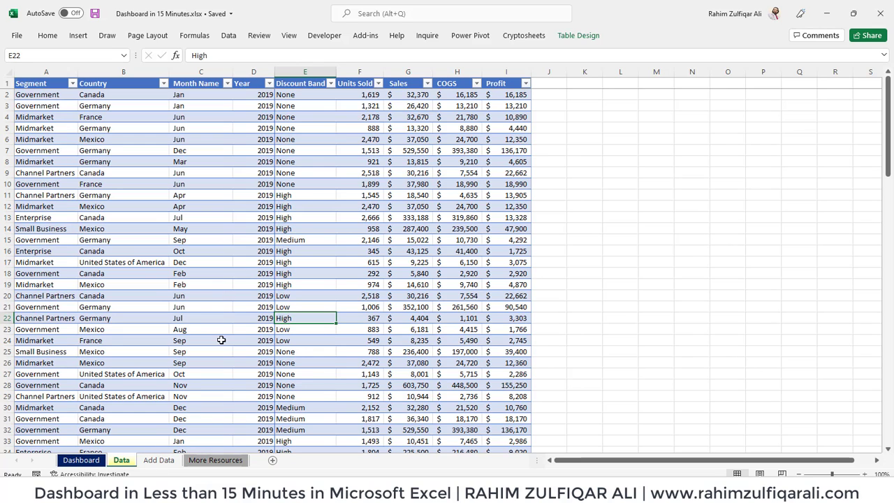
pyautogui.click(94, 463)
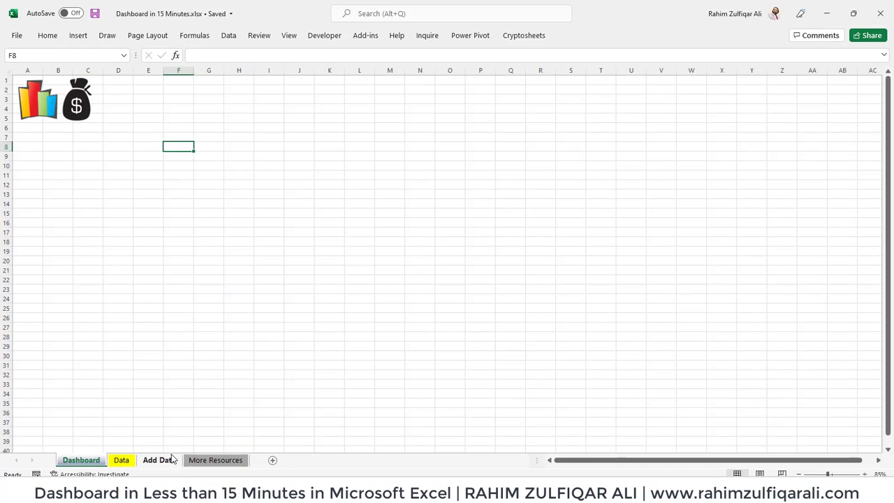
pyautogui.click(159, 461)
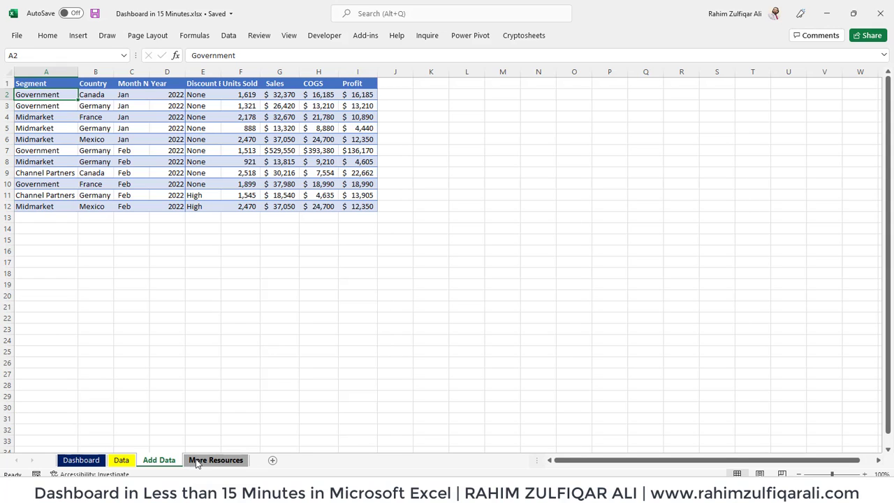
pyautogui.click(199, 461)
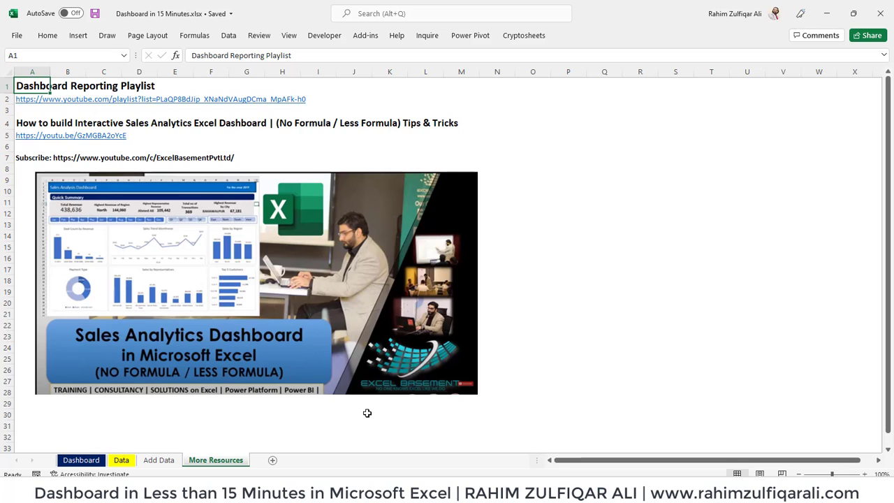
pyautogui.click(154, 461)
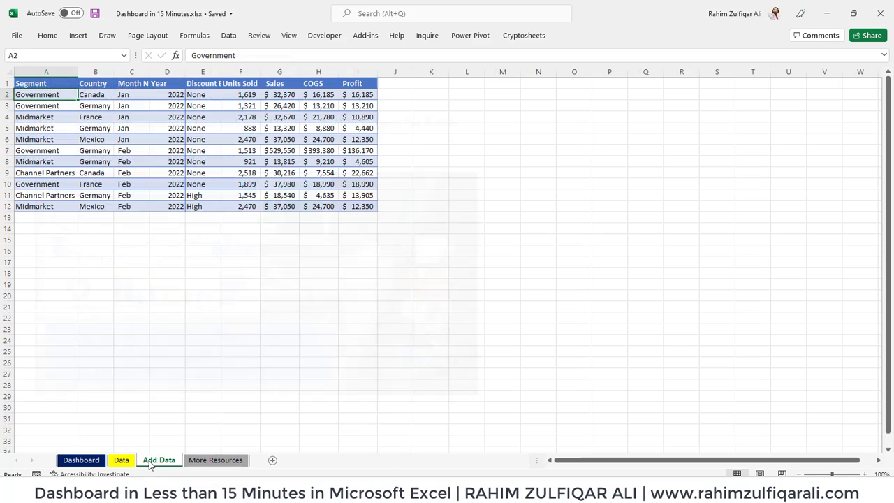
# Step: Insert a PivotTable on a new worksheet, based on the whole table in the Data sheet
pyautogui.click(122, 461)
pyautogui.click(165, 208)
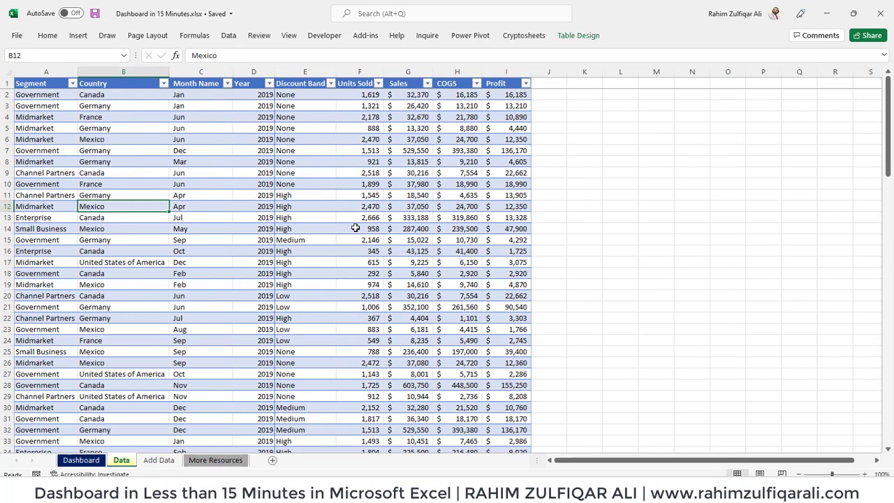
pyautogui.hotkey('ctrl', 'Up')
pyautogui.press('Left')
pyautogui.hotkey('ctrl', 'shift', 'End')
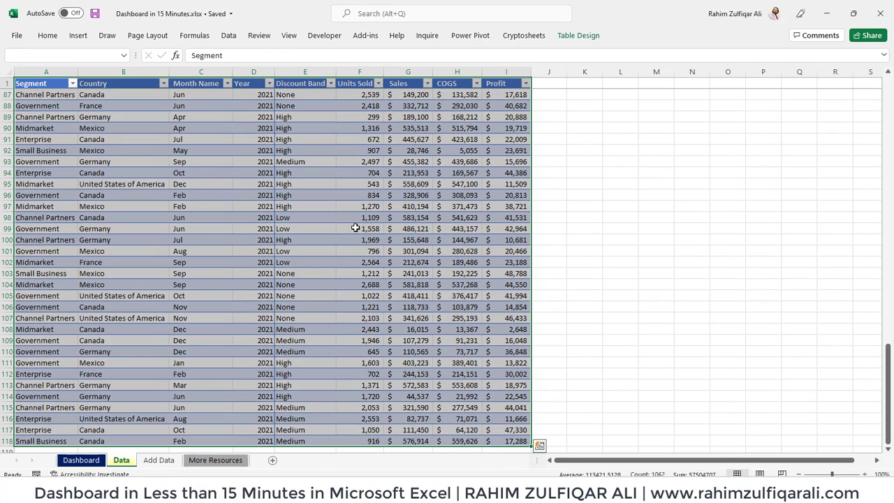
pyautogui.click(259, 225)
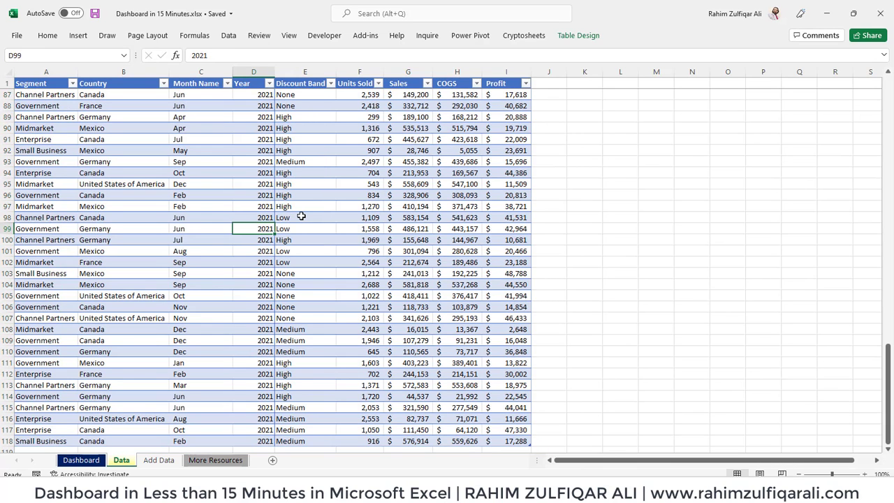
pyautogui.click(296, 185)
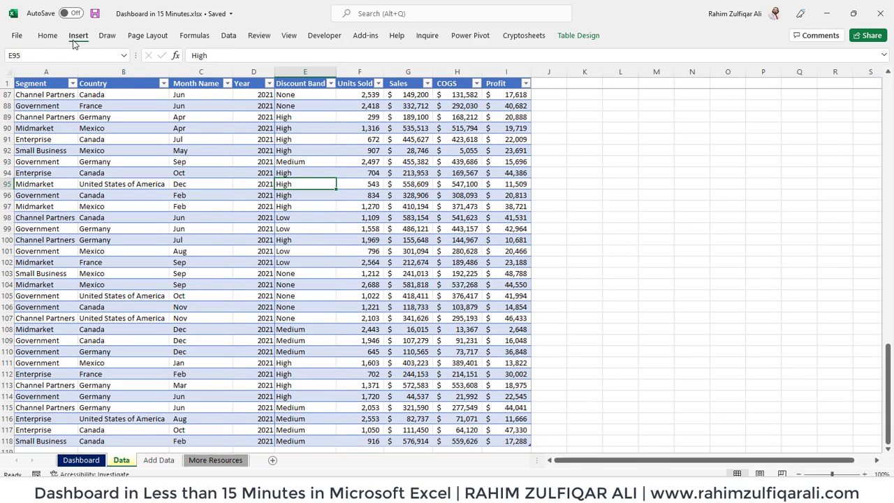
pyautogui.click(75, 36)
pyautogui.click(24, 62)
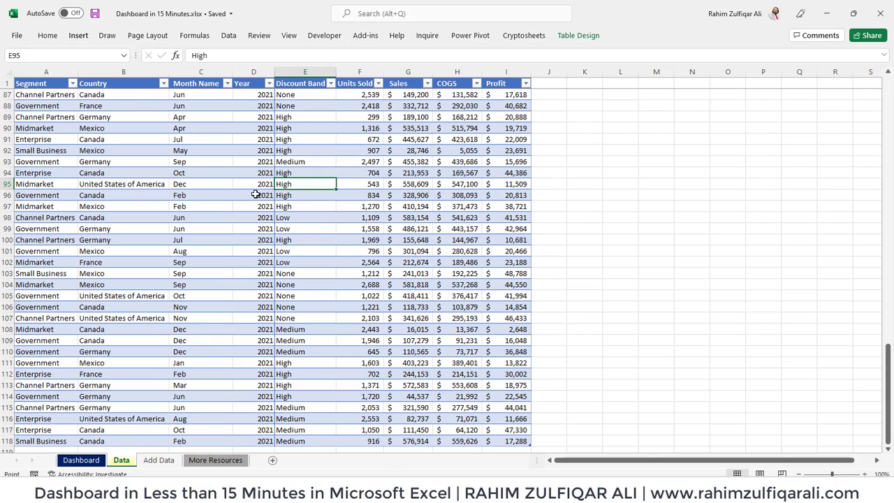
pyautogui.click(472, 357)
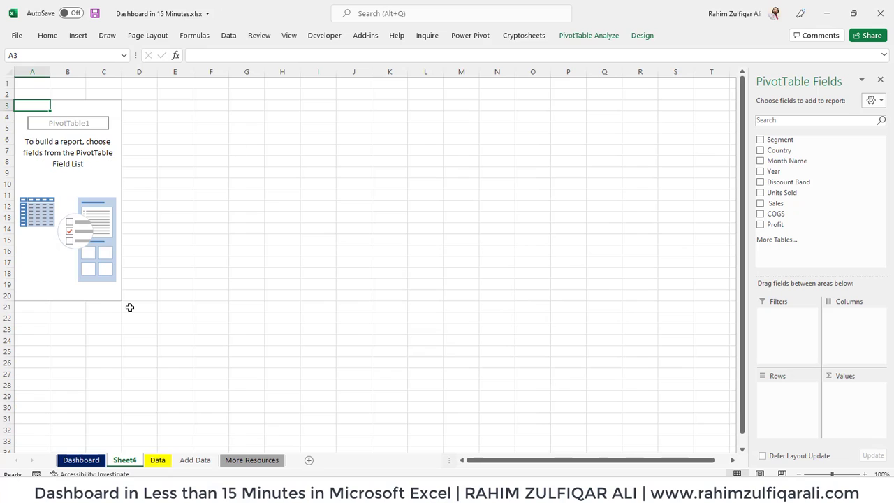
# Step: Rename the new PivotTable sheet as Workings
pyautogui.doubleClick(125, 463)
pyautogui.write('W')
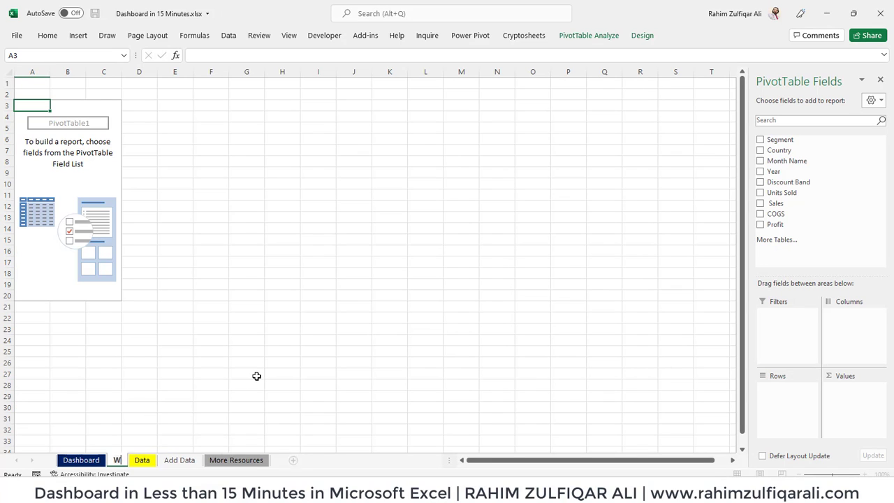
pyautogui.write('orkings')
pyautogui.press('Return')
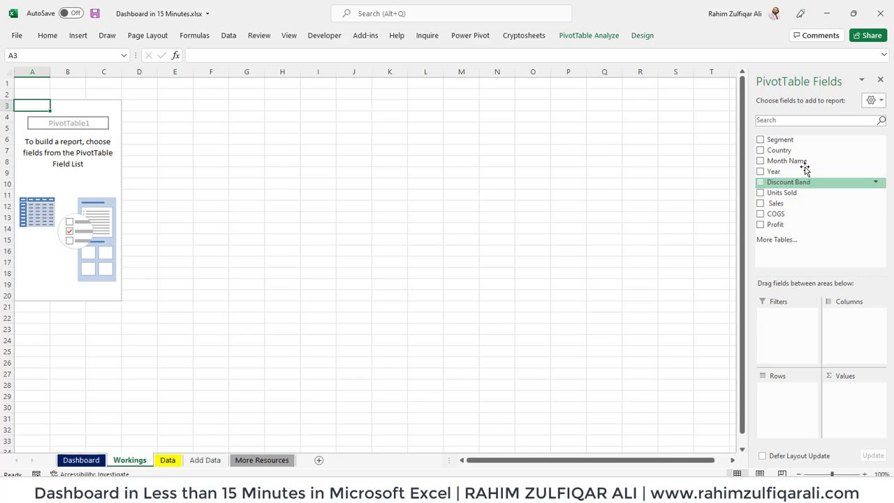
# Step: Build the PivotTable with Country and Segment as nested rows and the sum of Sales as values
pyautogui.moveTo(795, 153); pyautogui.dragTo(781, 391)
pyautogui.moveTo(801, 137); pyautogui.dragTo(798, 408)
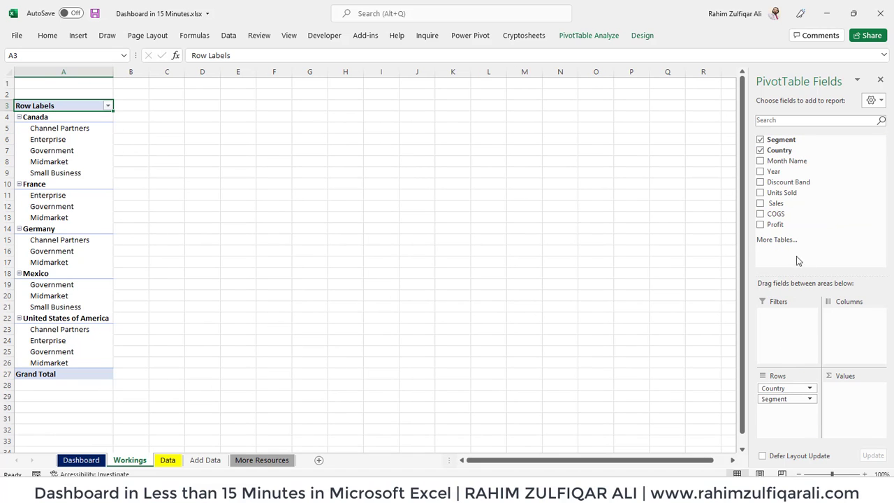
pyautogui.moveTo(783, 206); pyautogui.dragTo(855, 404)
# Step: Format the Sum of Sales values, including the grand total, with thousands separators and no decimals
pyautogui.moveTo(141, 118); pyautogui.dragTo(147, 368)
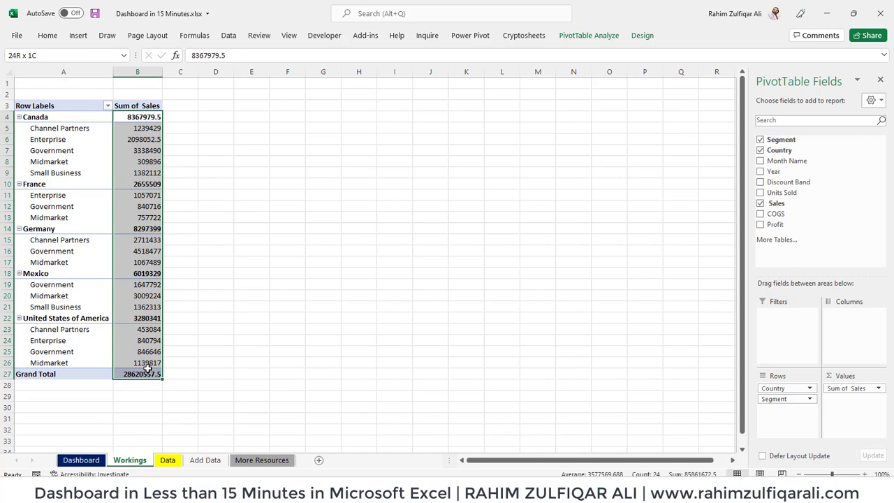
pyautogui.click(45, 35)
pyautogui.click(455, 75)
pyautogui.click(487, 75)
pyautogui.click(487, 75)
pyautogui.click(143, 162)
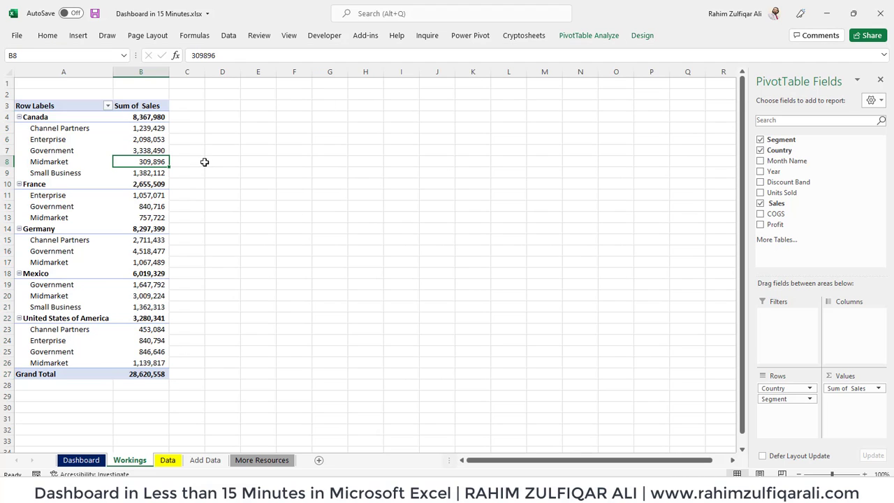
# Step: Insert a 2-D clustered bar chart from the PivotTable and enlarge it beside the table, spanning about C3:N29
pyautogui.click(138, 141)
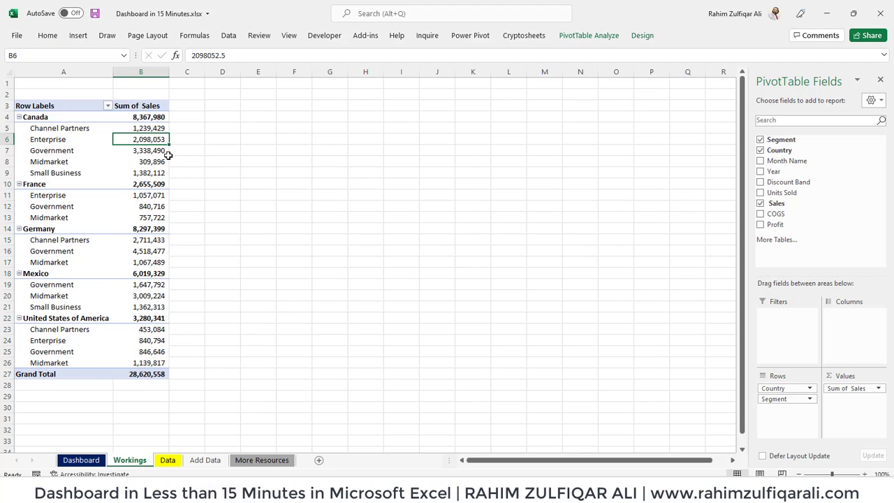
pyautogui.click(77, 35)
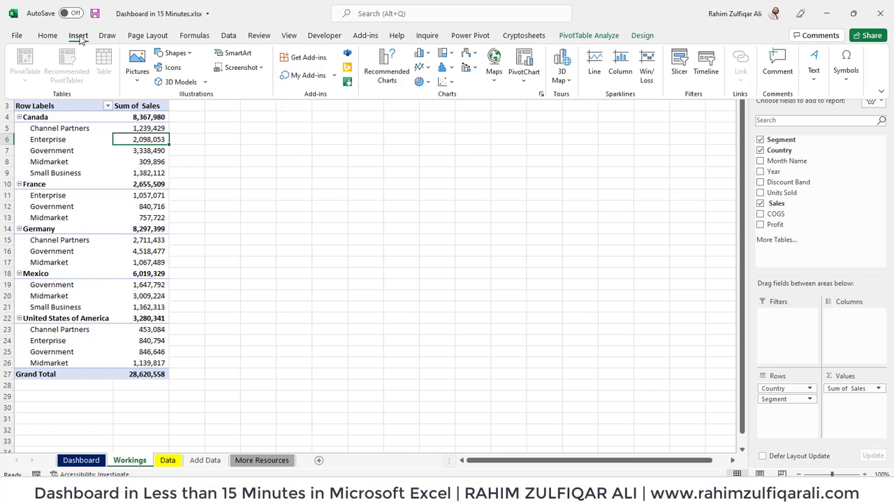
pyautogui.click(419, 54)
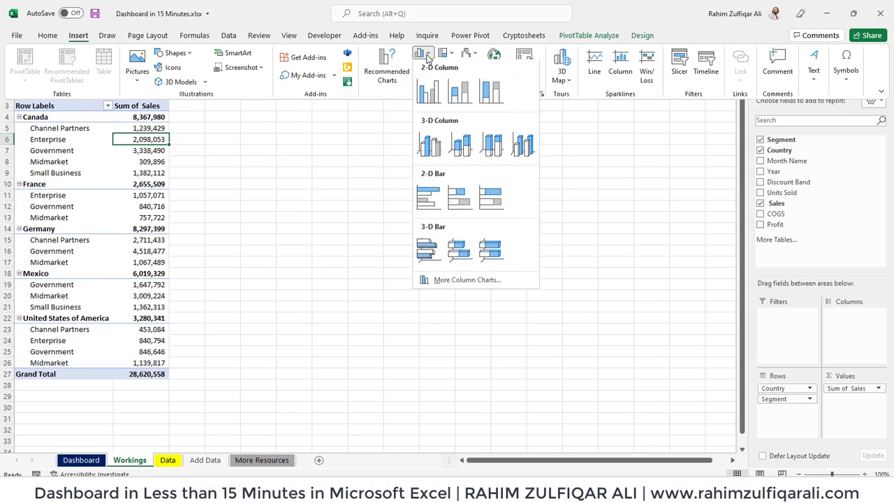
pyautogui.click(428, 196)
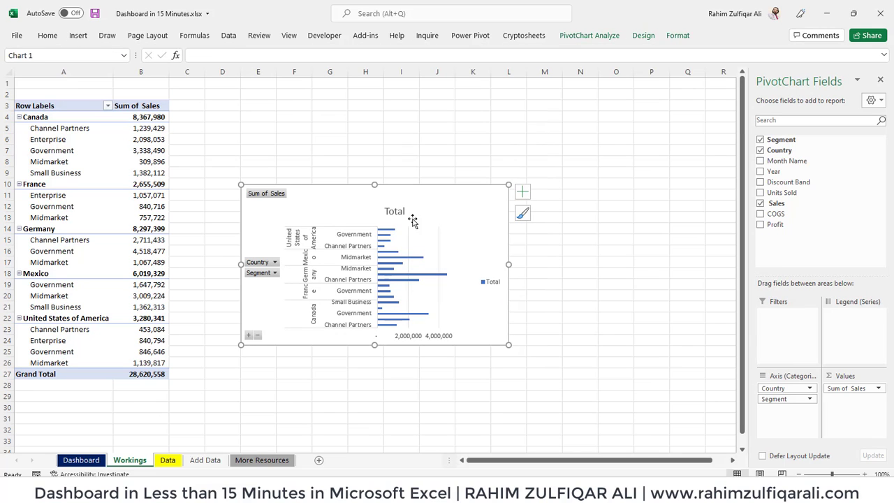
pyautogui.moveTo(413, 195); pyautogui.dragTo(346, 88)
pyautogui.moveTo(453, 260); pyautogui.dragTo(573, 407)
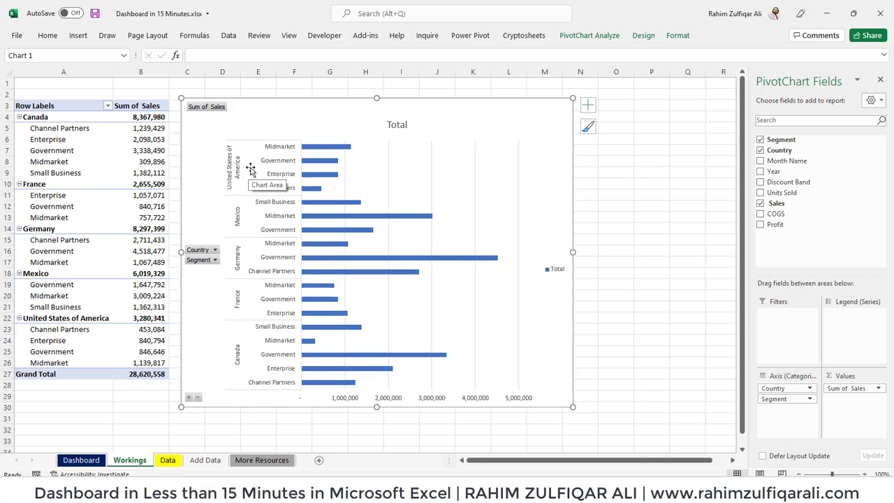
# Step: Set the bar chart's vertical country and segment axis to show its categories in reverse order
pyautogui.click(241, 144)
pyautogui.rightClick(241, 145)
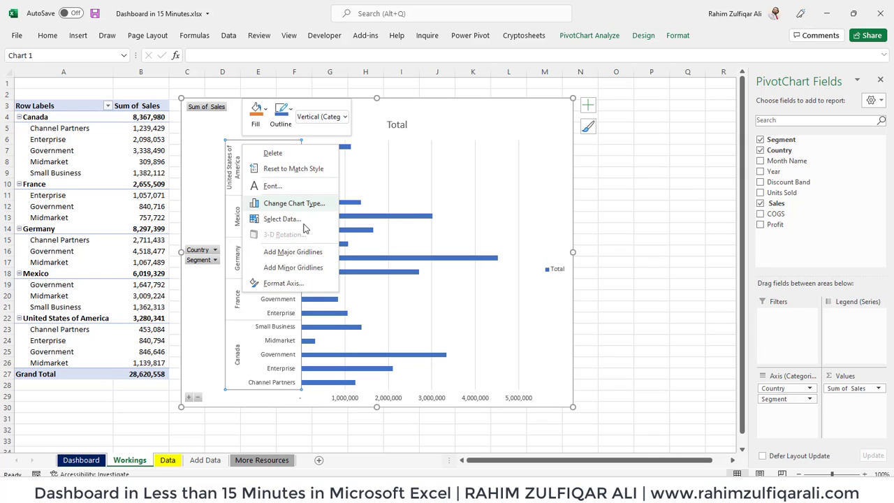
pyautogui.click(299, 283)
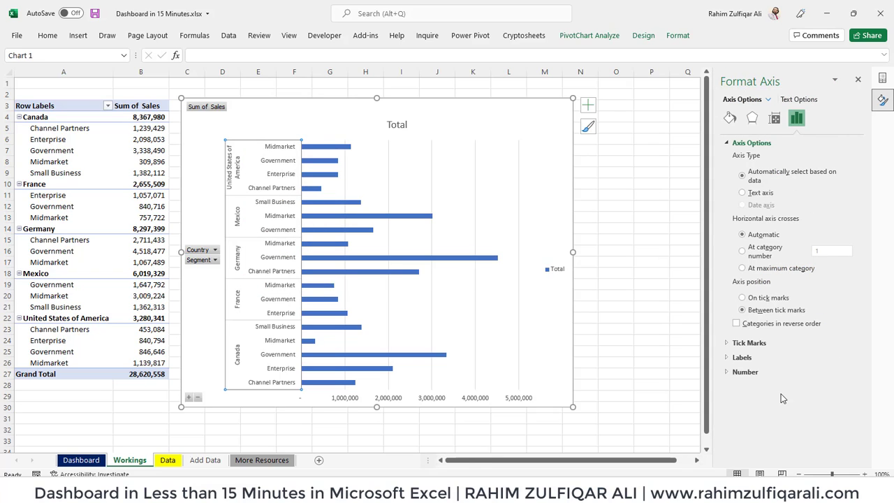
pyautogui.click(736, 324)
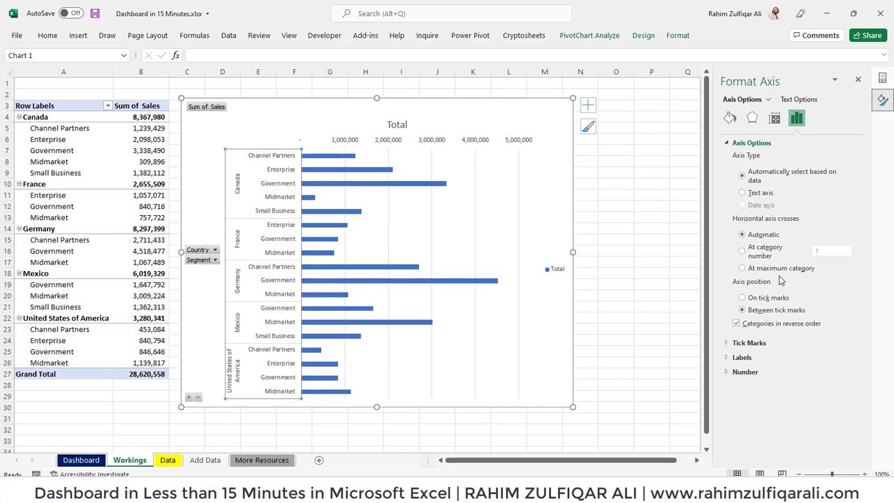
# Step: Make the horizontal axis cross at the maximum category and hide all field buttons on the bar chart
pyautogui.click(742, 269)
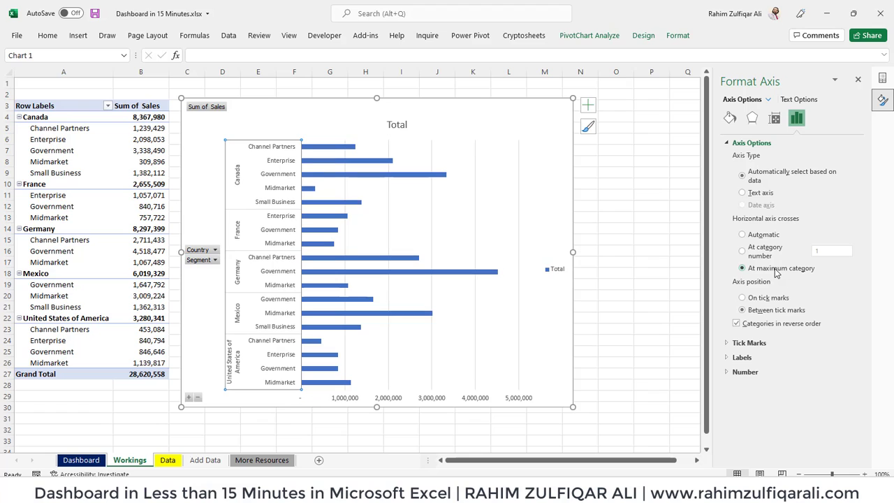
pyautogui.click(858, 79)
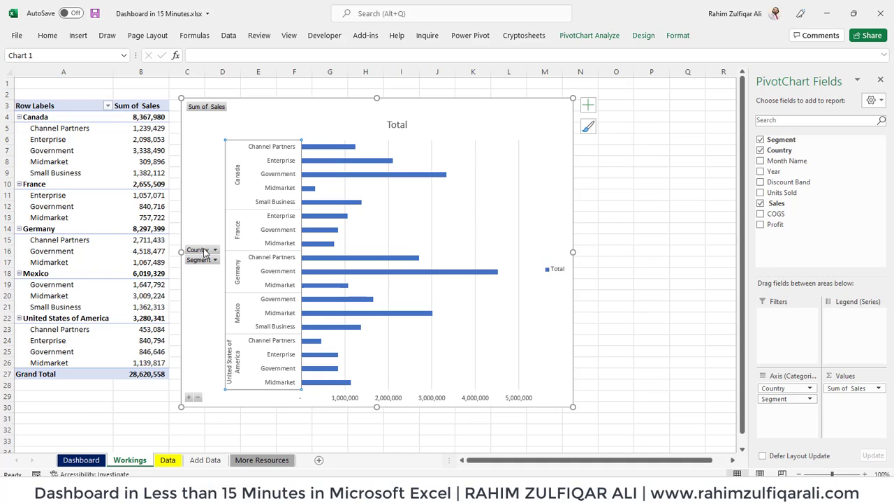
pyautogui.rightClick(204, 109)
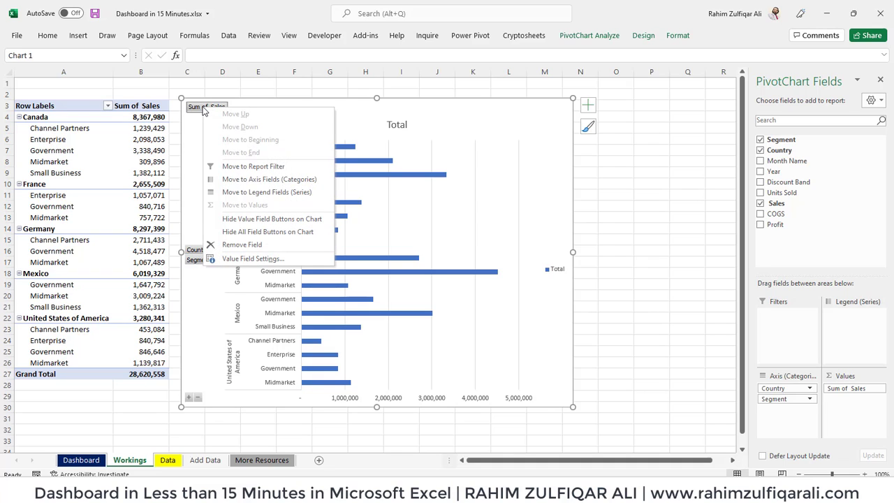
pyautogui.click(253, 232)
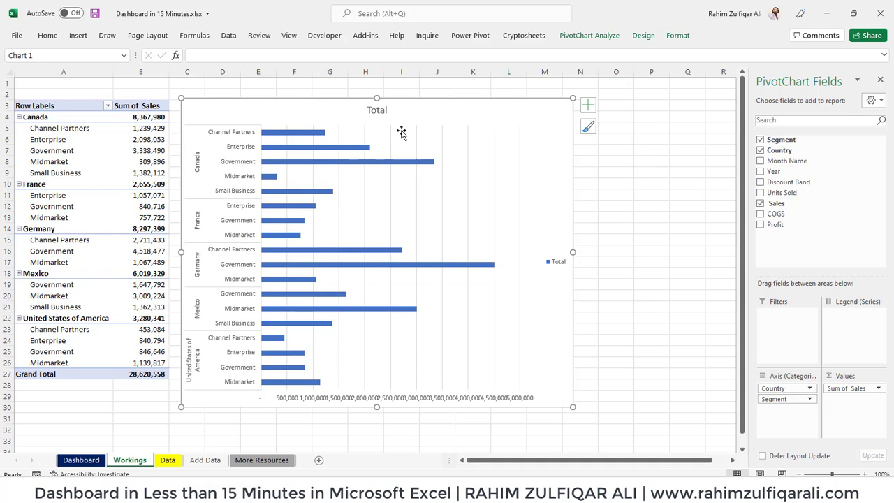
# Step: Retitle the chart "Sales by Country" and move the title to the chart's upper-left corner
pyautogui.click(368, 105)
pyautogui.doubleClick(373, 110)
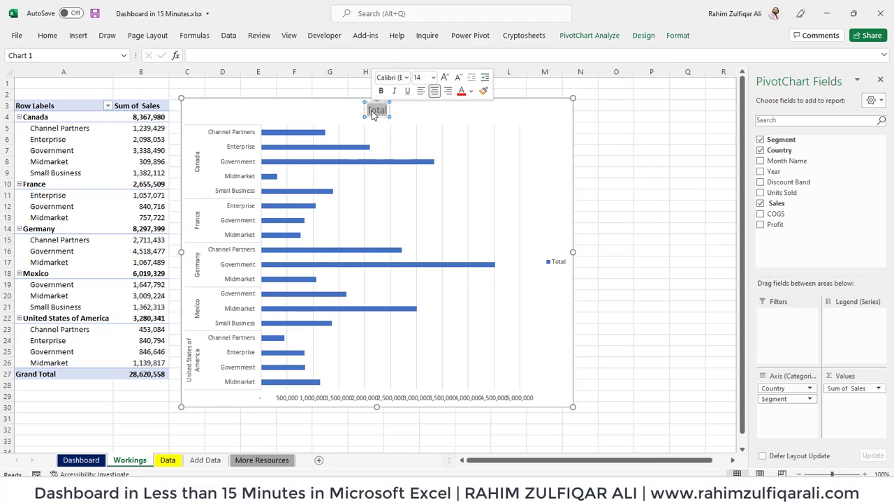
pyautogui.write('Sal')
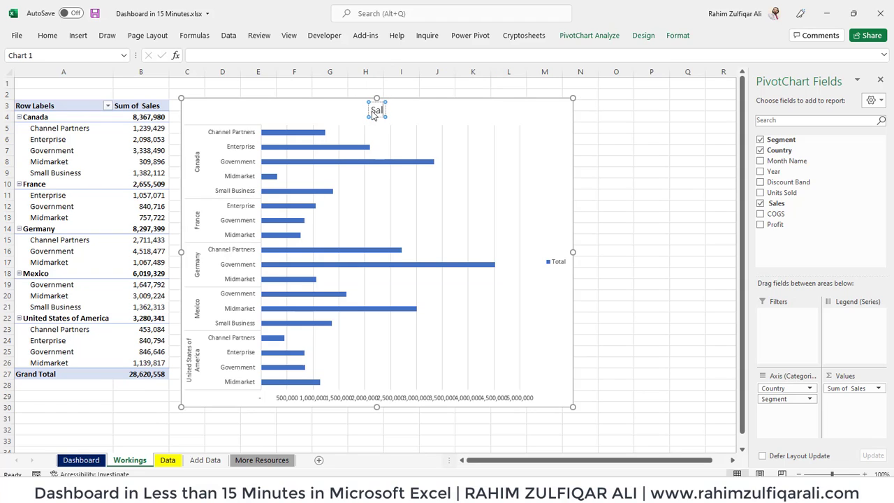
pyautogui.write('es by Country')
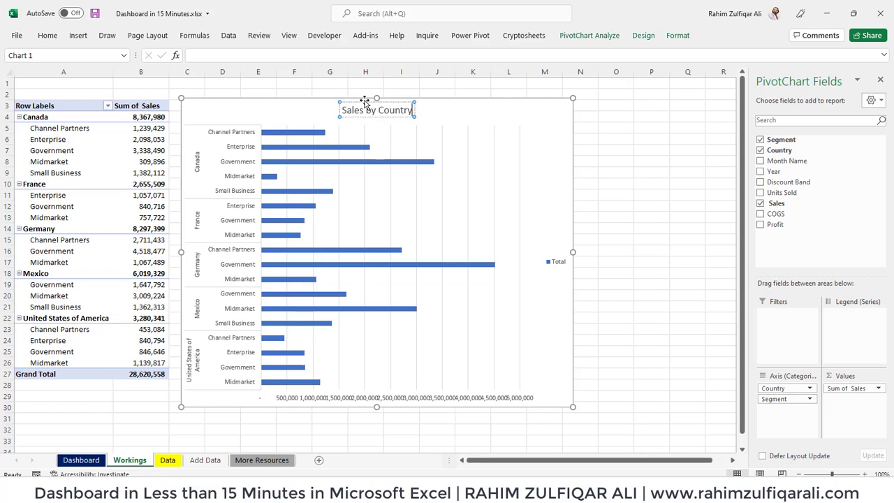
pyautogui.moveTo(345, 102); pyautogui.dragTo(218, 101)
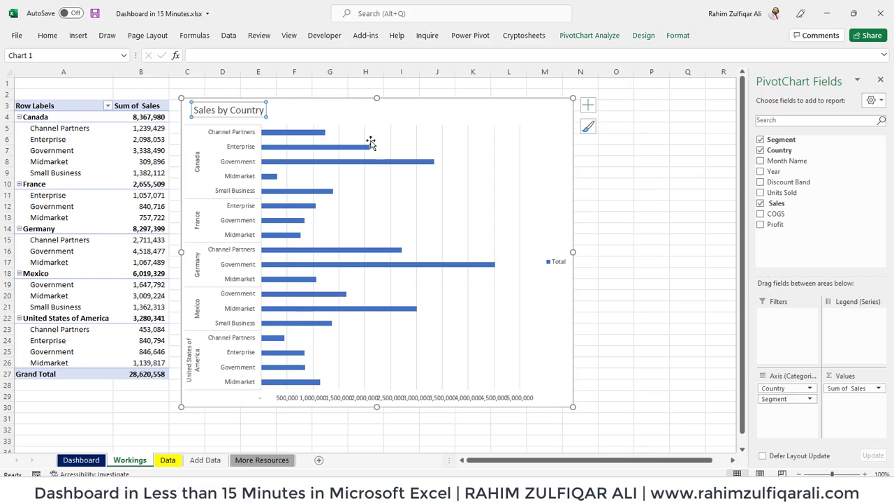
# Step: Delete the legend, the vertical gridlines and the horizontal value axis from the Sales by Country chart
pyautogui.click(553, 261)
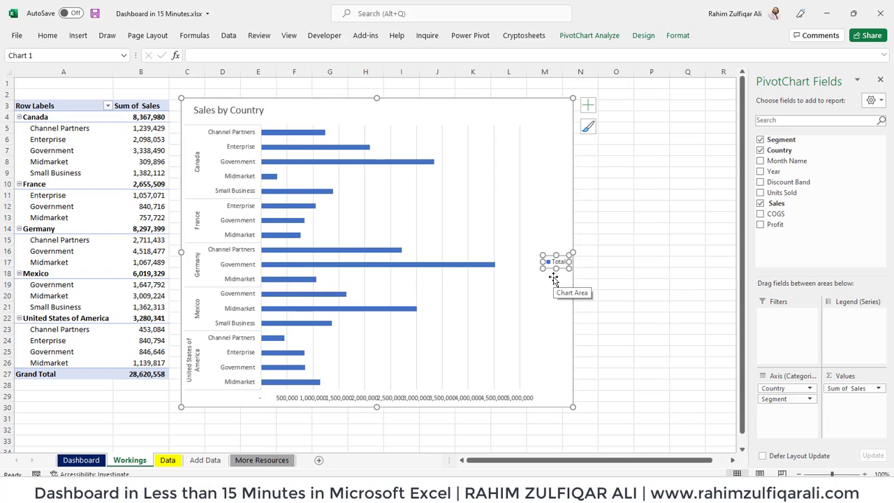
pyautogui.press('Delete')
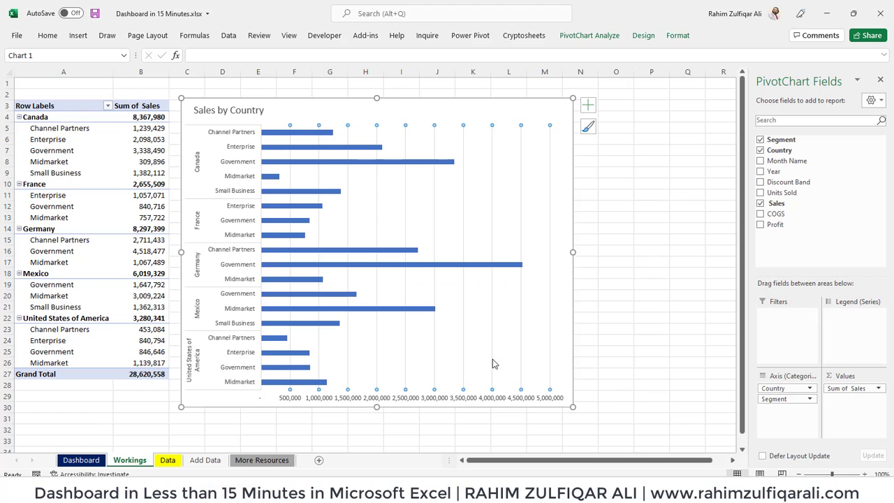
pyautogui.press('Delete')
pyautogui.click(482, 399)
pyautogui.press('Delete')
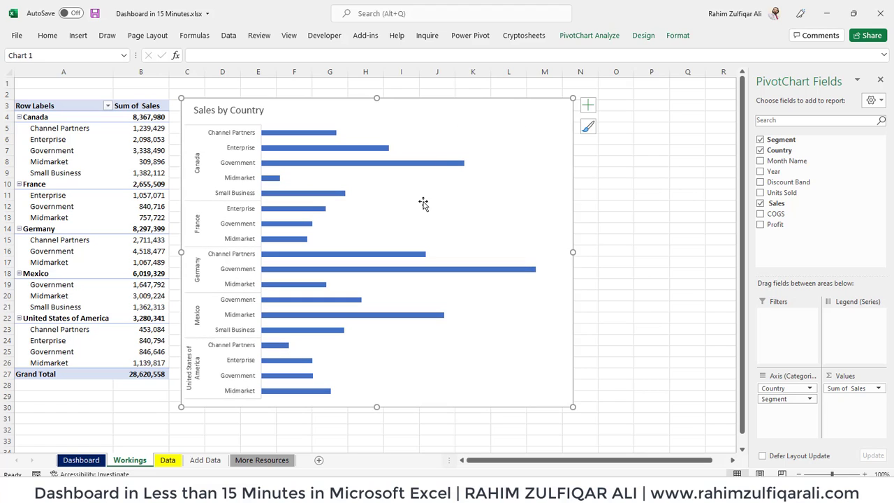
# Step: Add data labels to the bars of the Sales by Country chart
pyautogui.moveTo(432, 167)
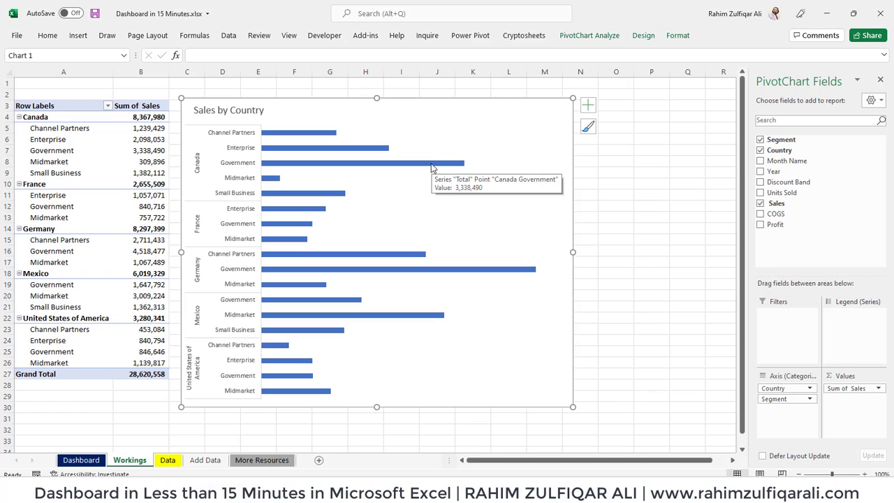
pyautogui.rightClick(432, 167)
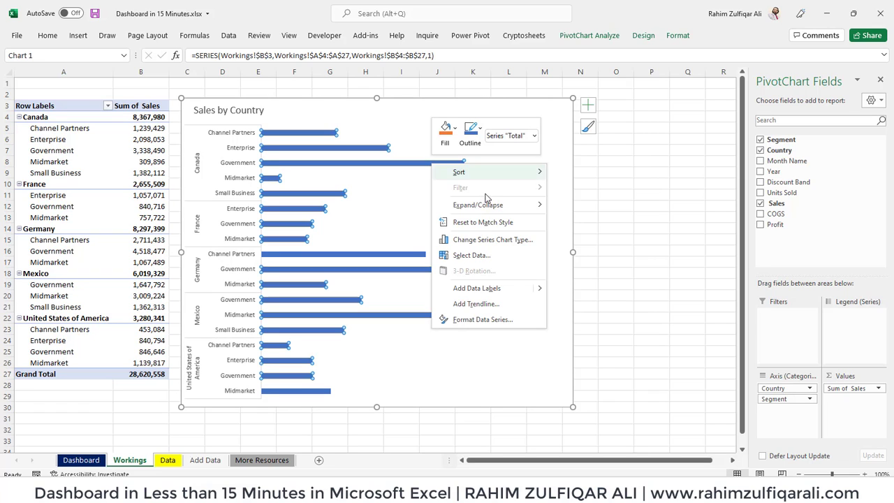
pyautogui.click(466, 292)
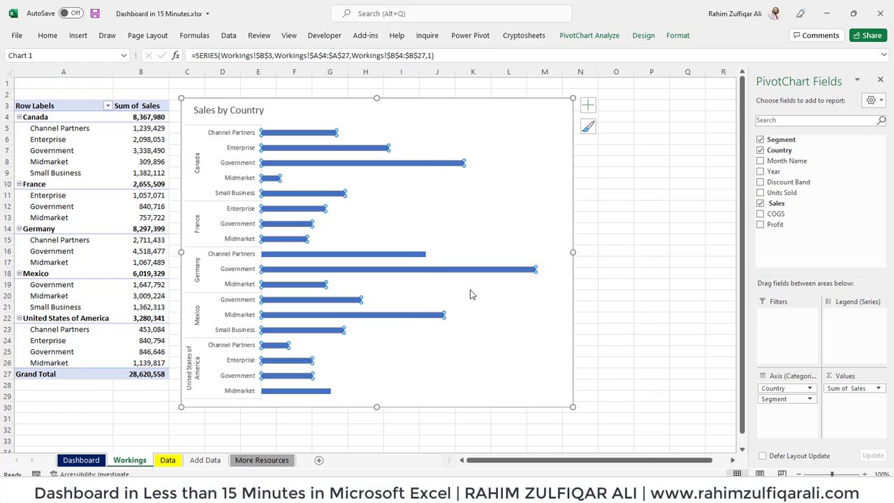
# Step: Thicken the chart's bars by setting the data series gap width to 68%
pyautogui.rightClick(324, 168)
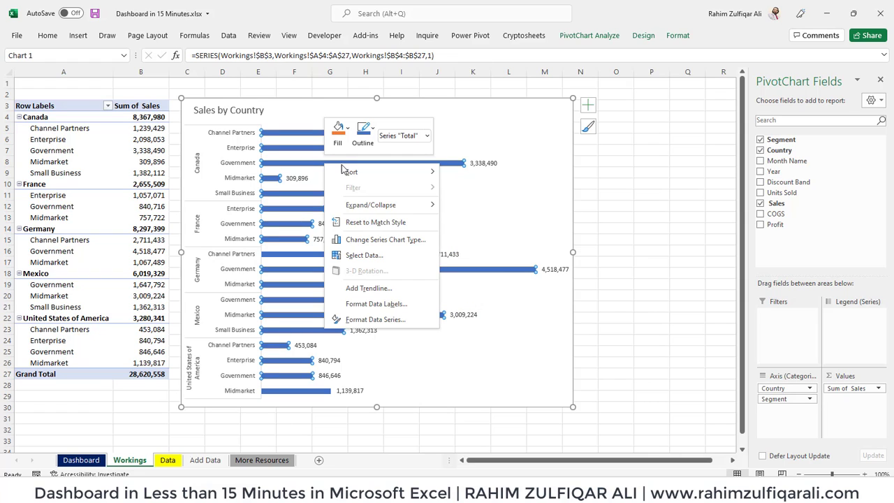
pyautogui.click(377, 320)
pyautogui.moveTo(793, 218); pyautogui.dragTo(785, 217)
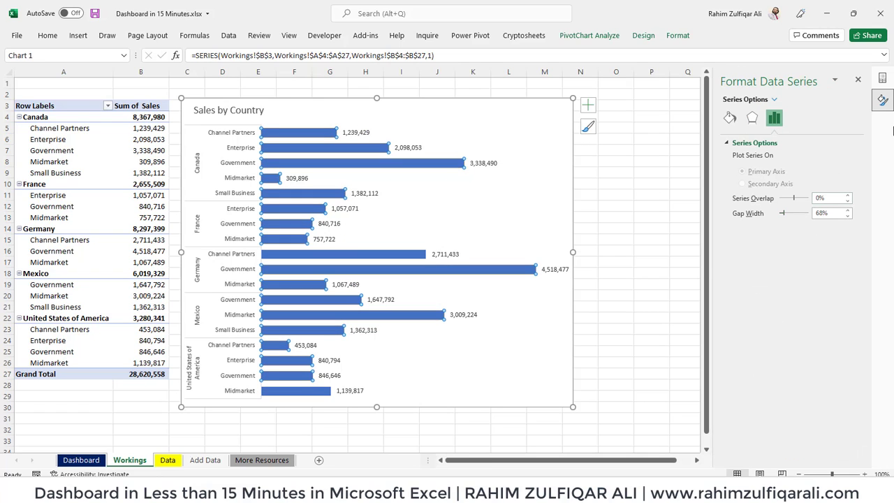
pyautogui.click(858, 79)
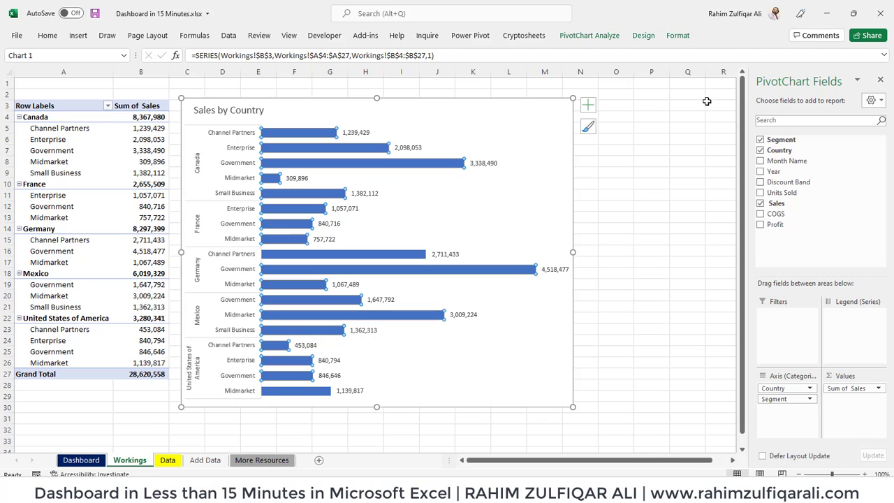
# Step: Recolor the Sales by Country chart with the monochromatic gold palette
pyautogui.click(677, 36)
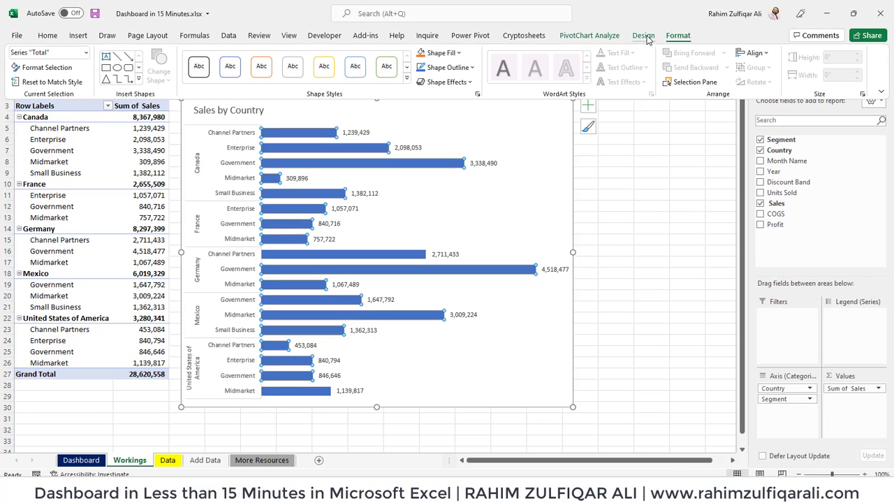
pyautogui.click(644, 36)
pyautogui.click(95, 66)
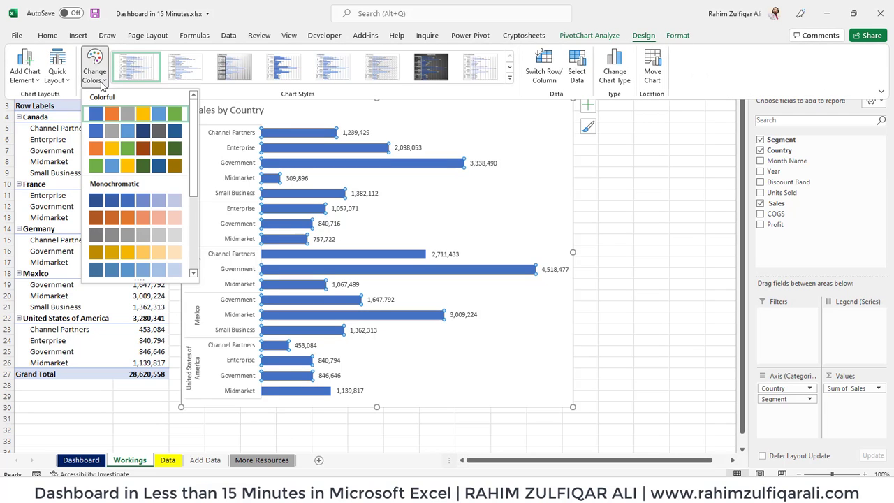
pyautogui.click(144, 252)
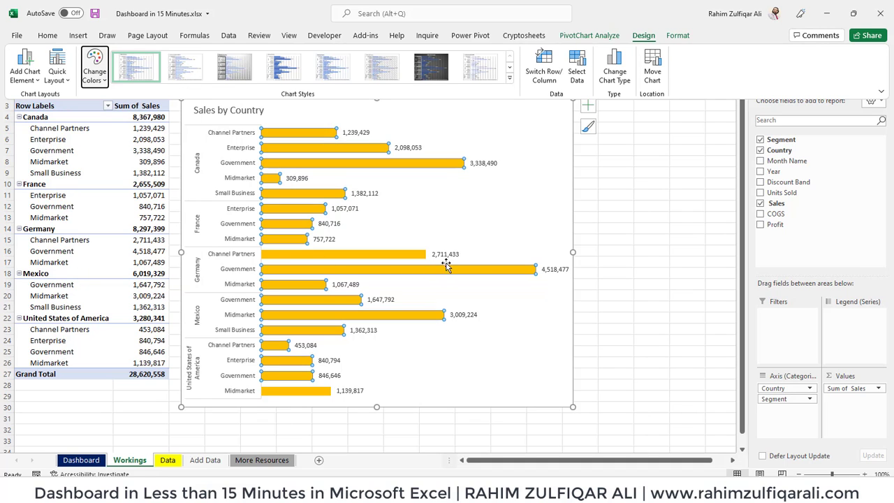
pyautogui.hotkey('ctrl', 'F1')
pyautogui.click(650, 244)
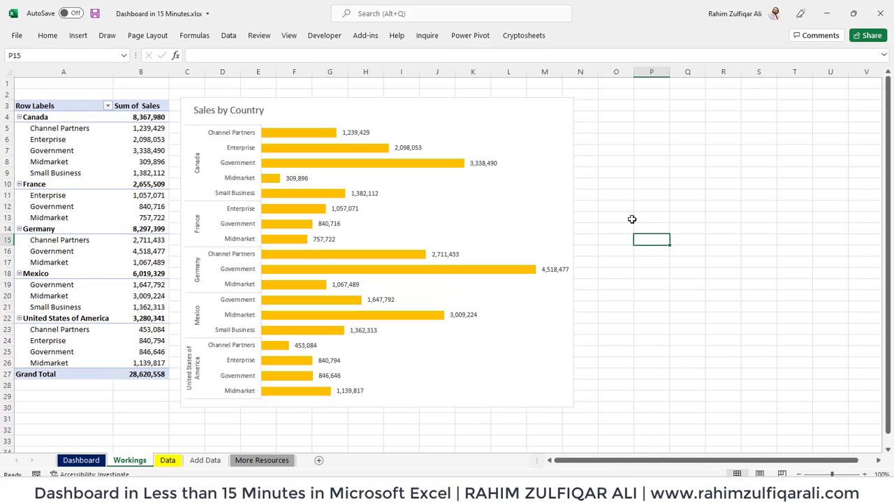
# Step: Cut the Sales by Country chart from the Workings sheet and paste it onto the Dashboard sheet
pyautogui.click(466, 100)
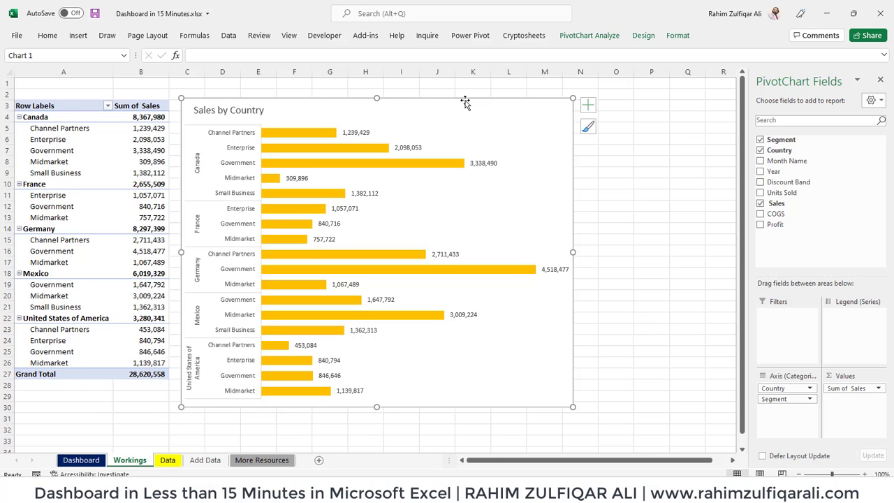
pyautogui.click(81, 460)
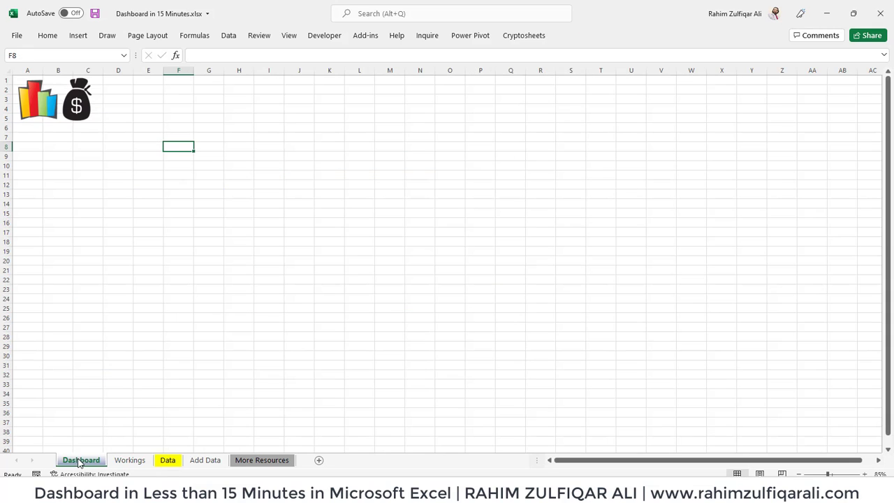
pyautogui.click(118, 464)
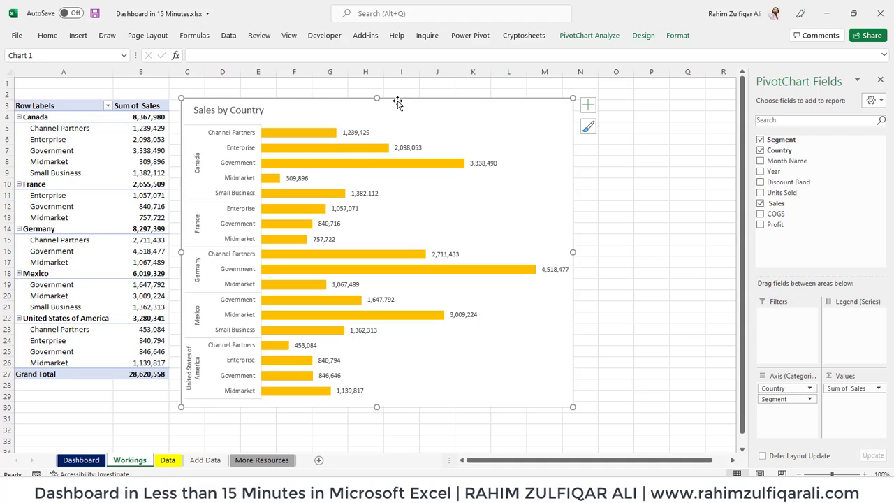
pyautogui.hotkey('ctrl', 'x')
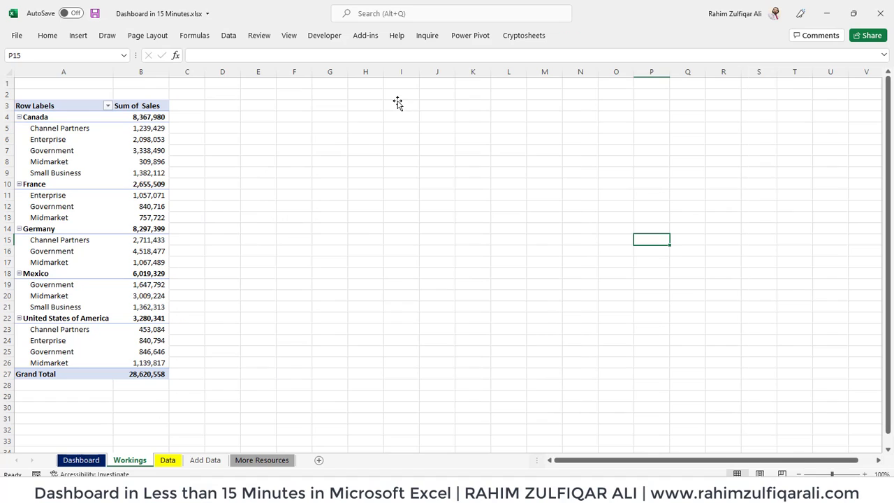
pyautogui.click(82, 459)
pyautogui.hotkey('ctrl', 'v')
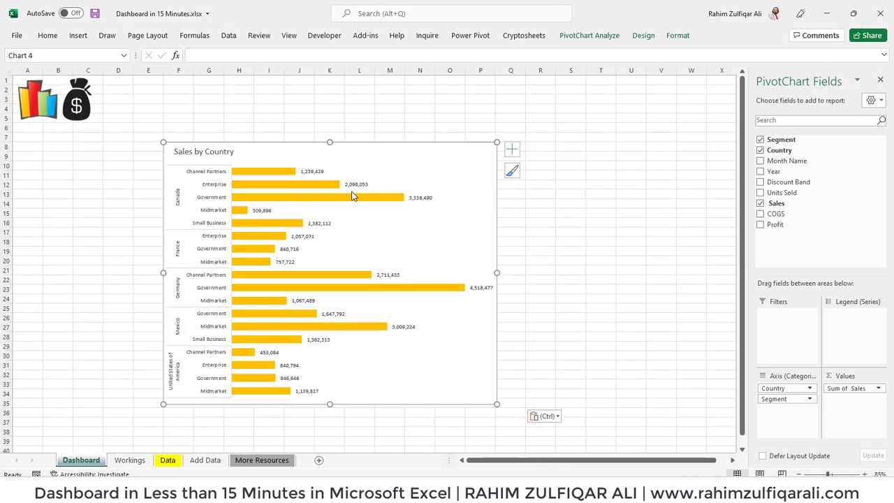
# Step: Place the Sales by Country chart below the dashboard icons and resize it to span about A6:I38
pyautogui.moveTo(356, 143); pyautogui.dragTo(169, 128)
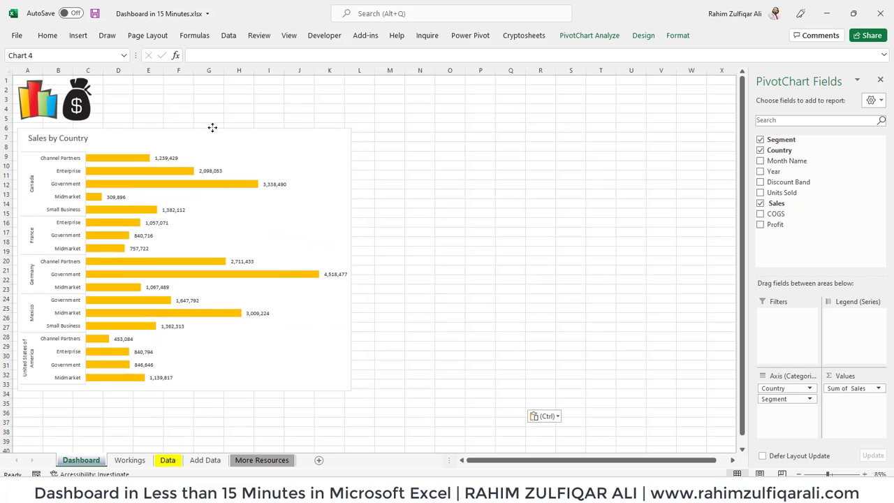
pyautogui.moveTo(353, 265); pyautogui.dragTo(277, 260)
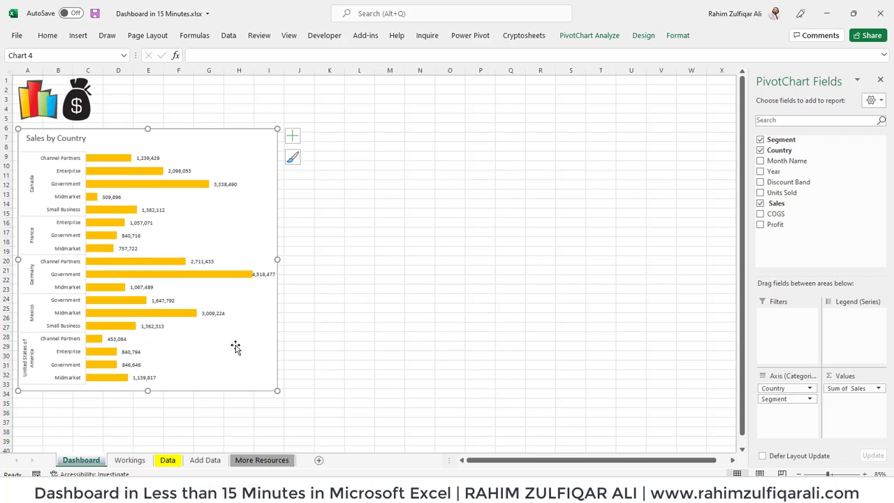
pyautogui.moveTo(147, 391); pyautogui.dragTo(146, 438)
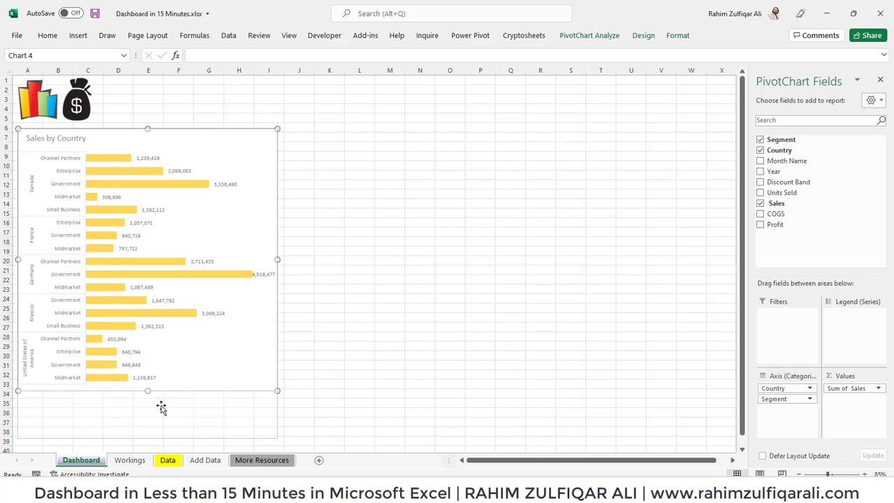
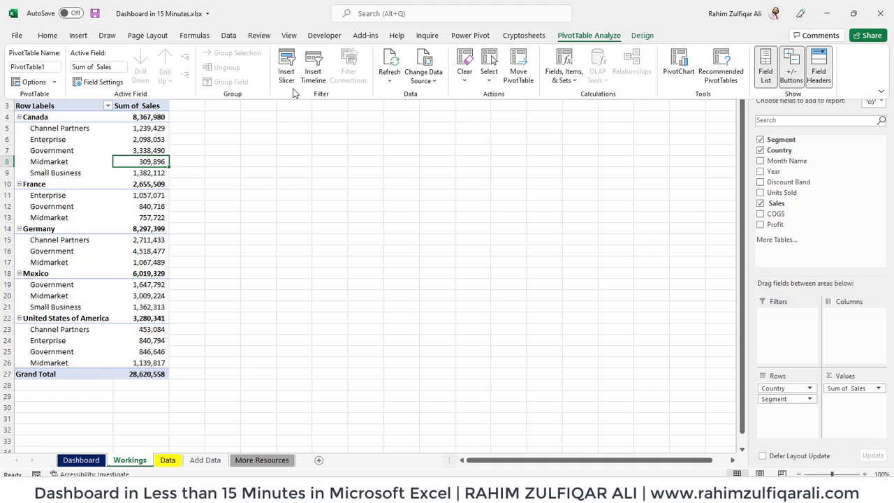
# Step: Insert Month Name and Year slicers for the PivotTable on the Workings sheet
pyautogui.click(287, 74)
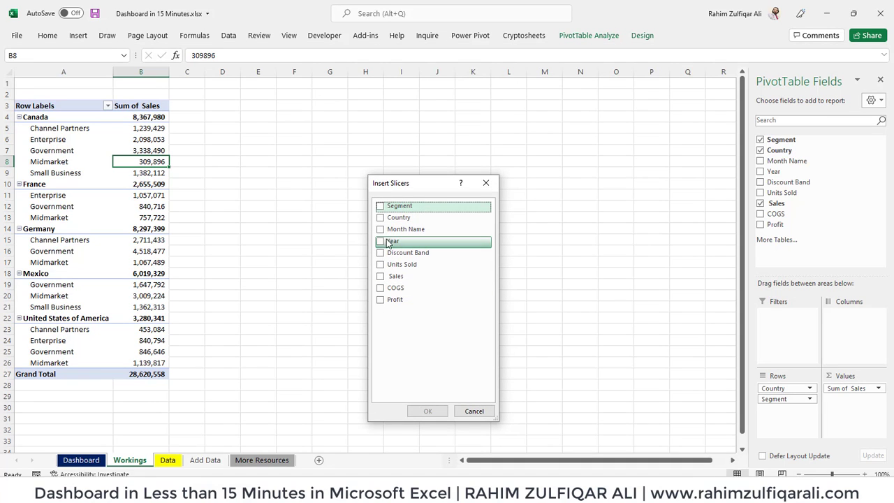
pyautogui.click(384, 241)
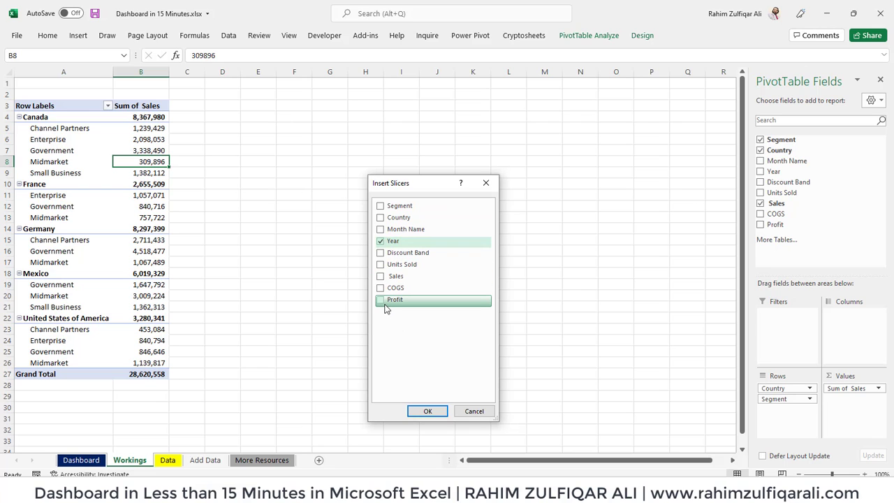
pyautogui.click(382, 230)
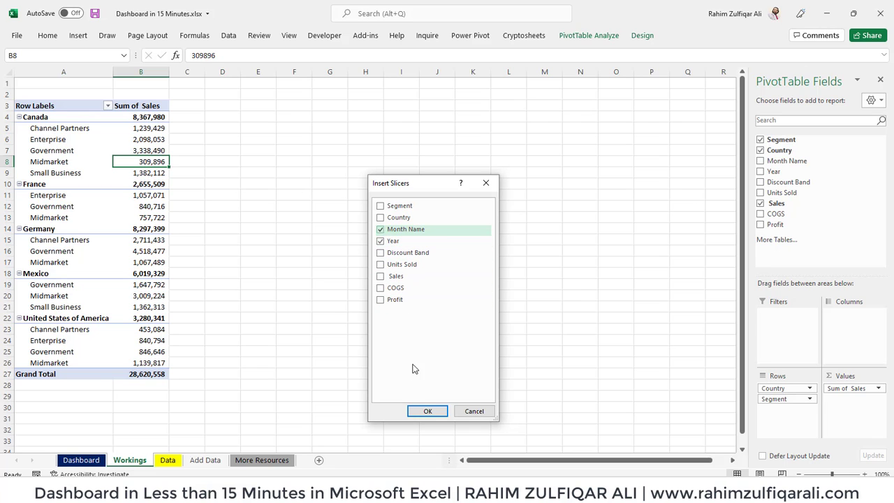
pyautogui.click(418, 415)
pyautogui.click(496, 222)
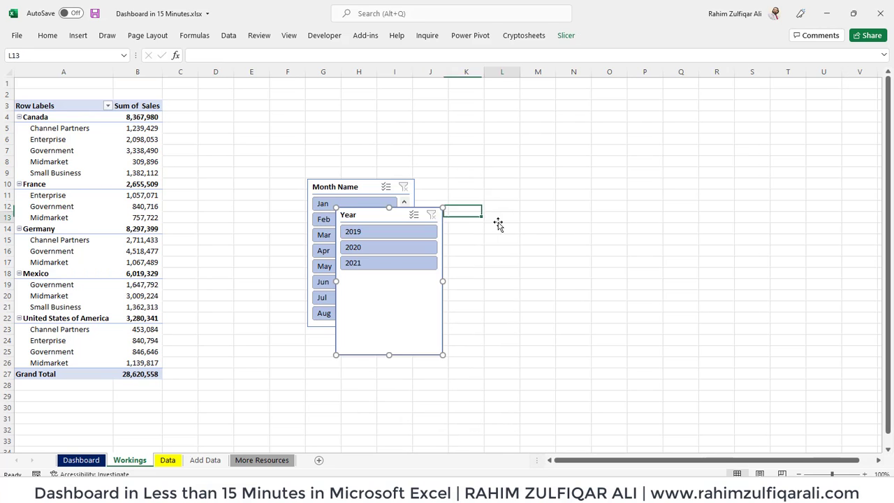
pyautogui.click(373, 210)
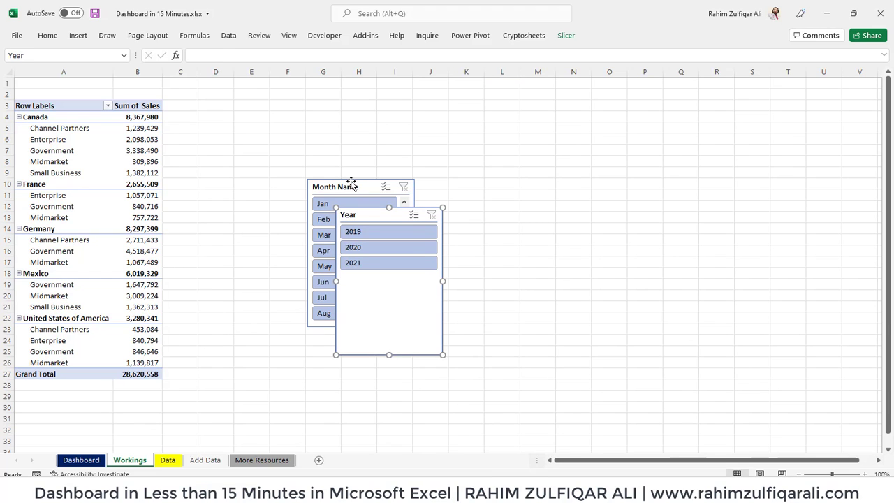
# Step: Cut the Month Name and Year slicers from the Workings sheet and paste them onto the Dashboard sheet
pyautogui.keyDown('ctrl'); pyautogui.click(352, 182); pyautogui.keyUp('ctrl')
pyautogui.hotkey('ctrl', 'x')
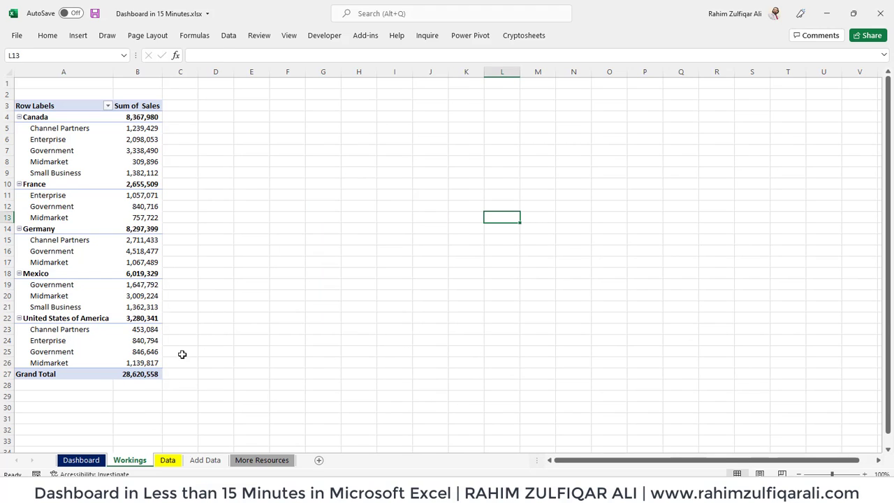
pyautogui.click(97, 459)
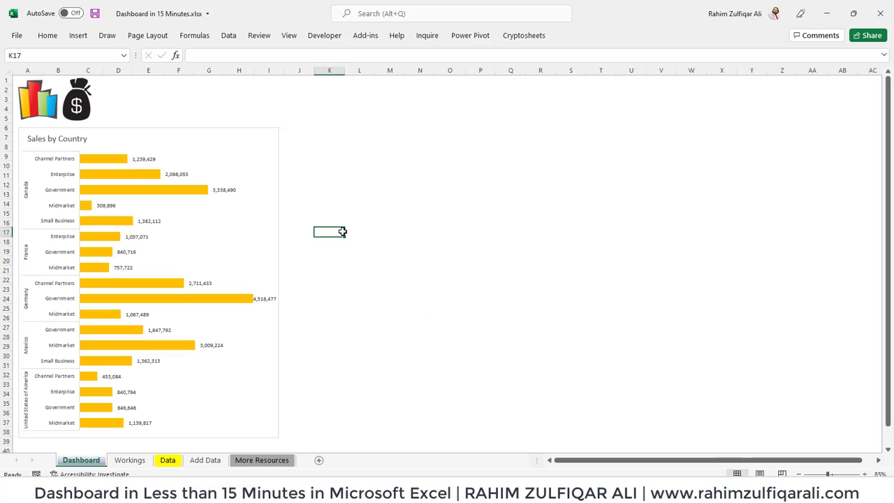
pyautogui.hotkey('ctrl', 'v')
pyautogui.click(468, 202)
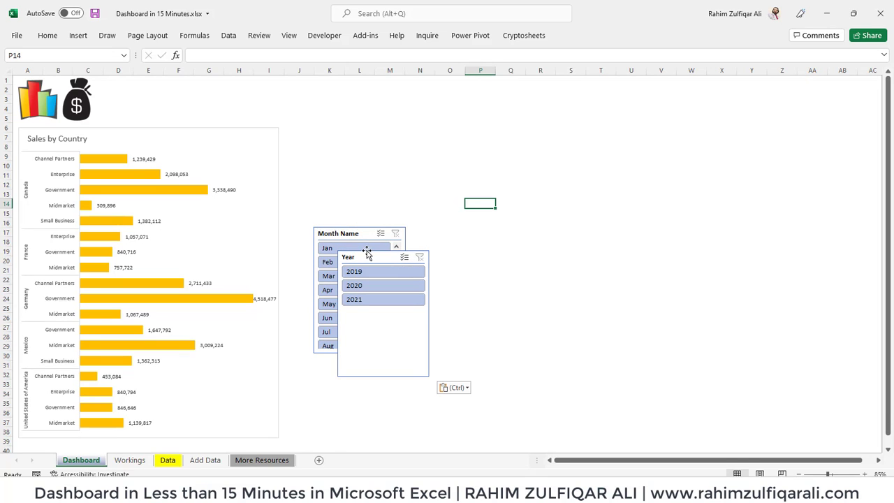
# Step: Move the Year slicer clear of the Month Name slicer, set it to three columns and resize it to about 2.89" wide
pyautogui.moveTo(366, 257); pyautogui.dragTo(417, 110)
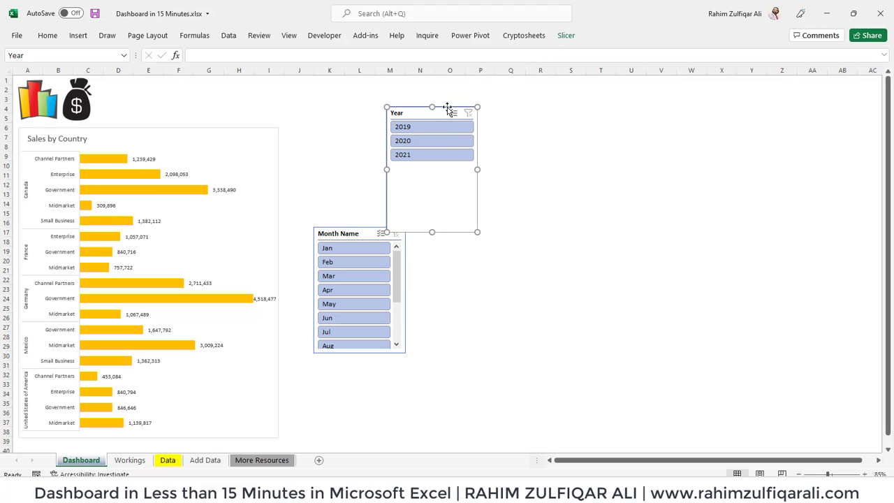
pyautogui.click(565, 35)
pyautogui.click(621, 50)
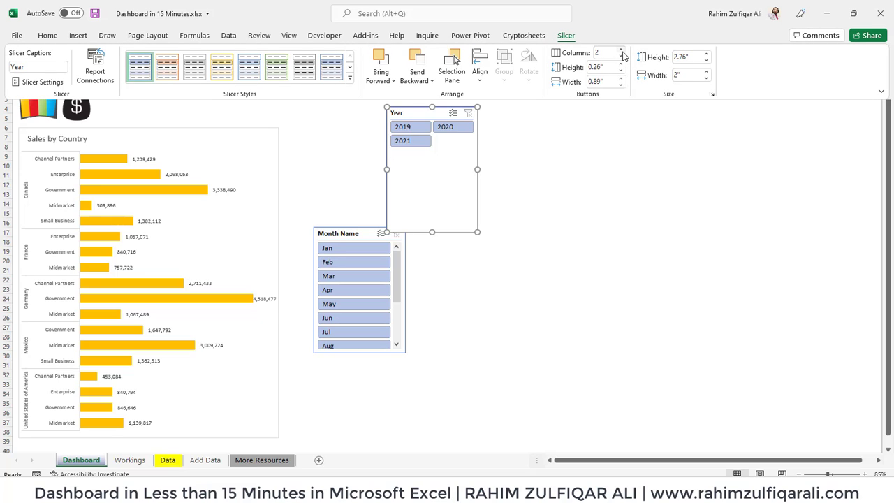
pyautogui.click(621, 51)
pyautogui.hotkey('ctrl', 'F1')
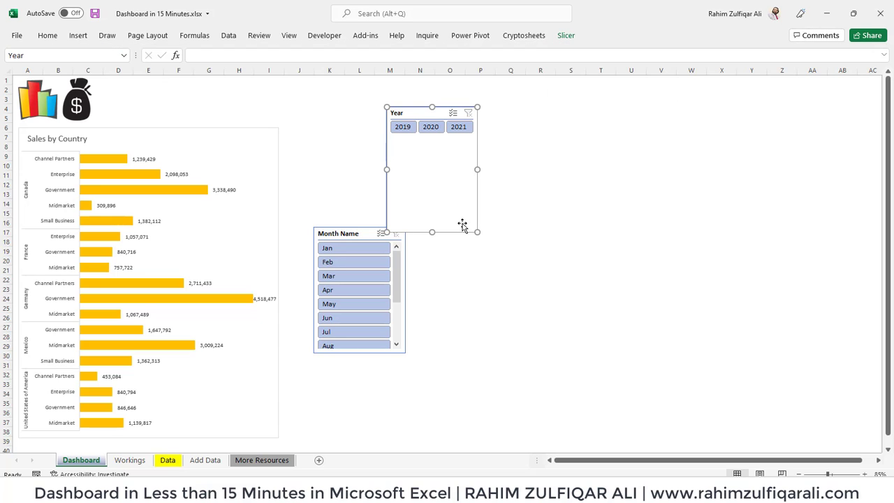
pyautogui.moveTo(476, 234); pyautogui.dragTo(518, 139)
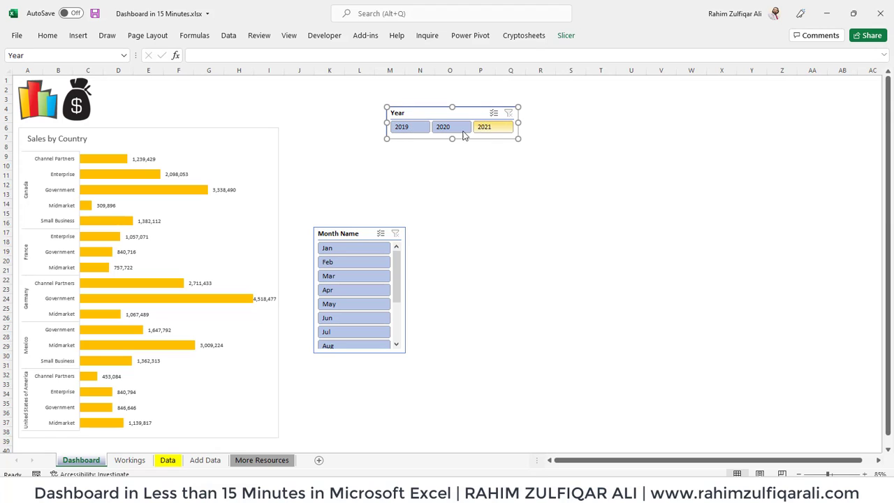
# Step: Hide the Year slicer's header and reduce the slicer's height to about 0.5"
pyautogui.rightClick(419, 113)
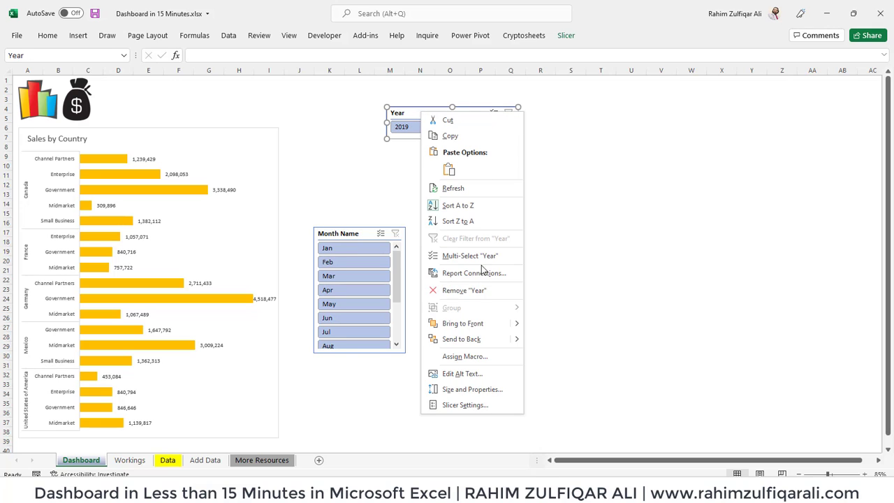
pyautogui.click(465, 406)
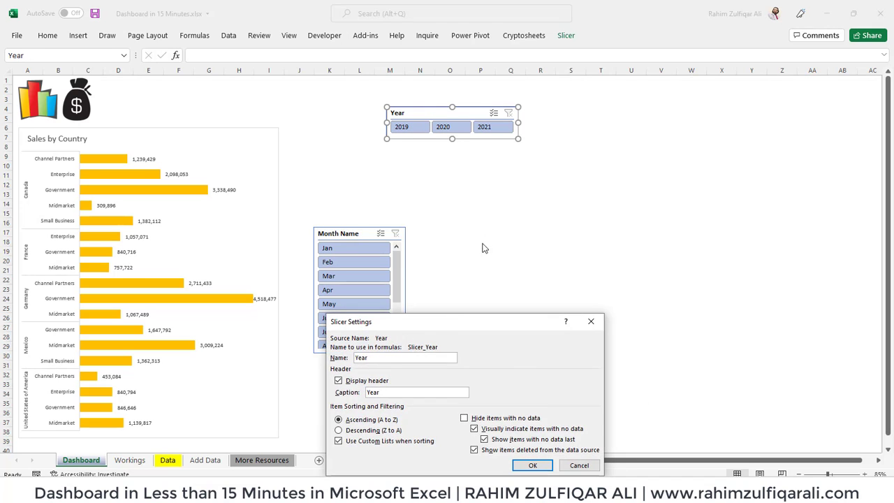
pyautogui.click(386, 256)
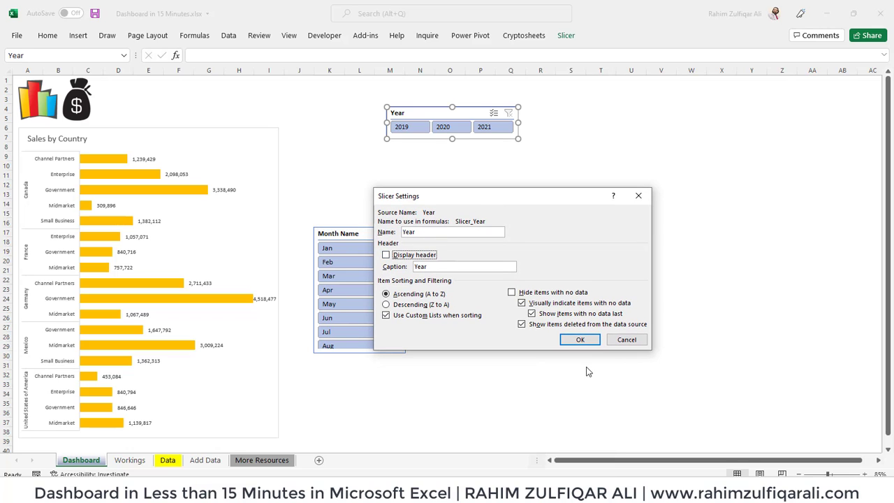
pyautogui.click(579, 340)
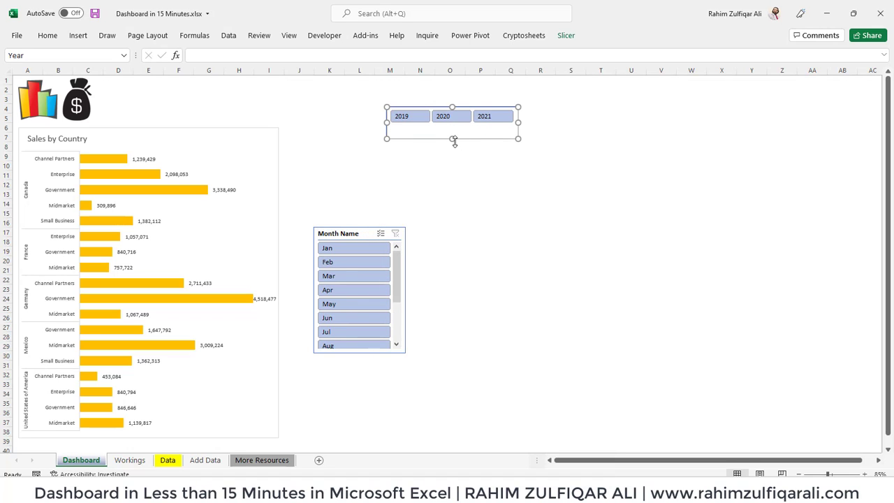
pyautogui.moveTo(451, 131); pyautogui.dragTo(452, 129)
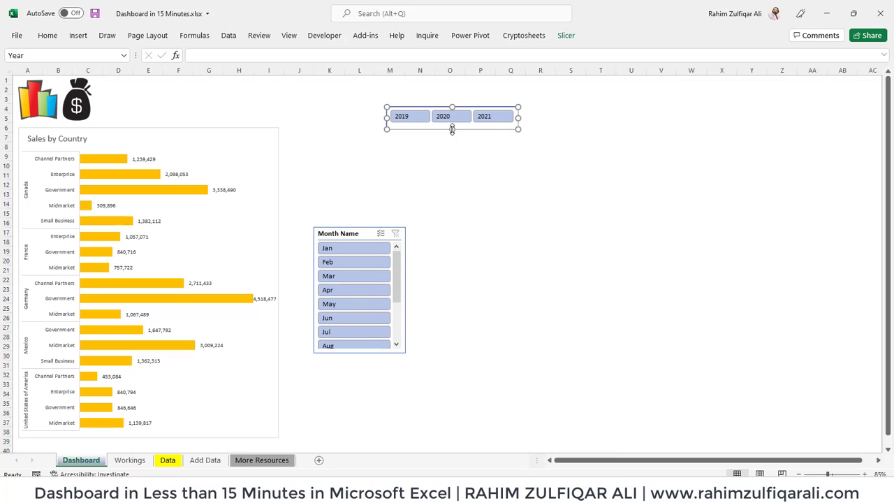
# Step: Apply the dark gold slicer style to the Year slicer
pyautogui.click(562, 36)
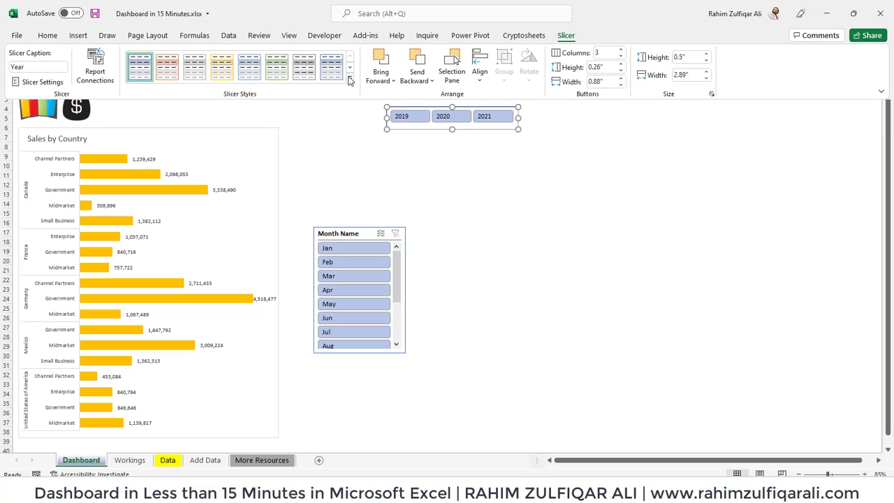
pyautogui.click(350, 81)
pyautogui.click(222, 132)
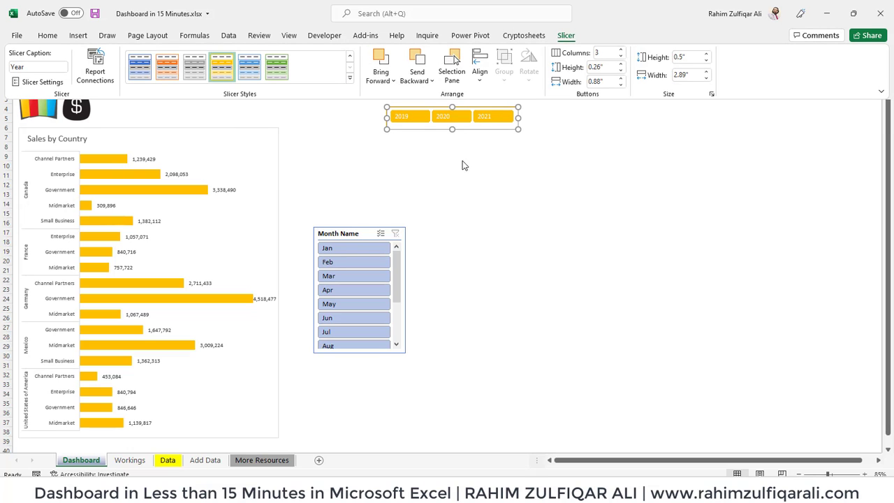
# Step: Place the Year slicer just below the icons at about C6:G7 and move the Sales by Country chart down to row 11
pyautogui.click(449, 138)
pyautogui.moveTo(415, 131); pyautogui.dragTo(165, 126)
pyautogui.click(105, 131)
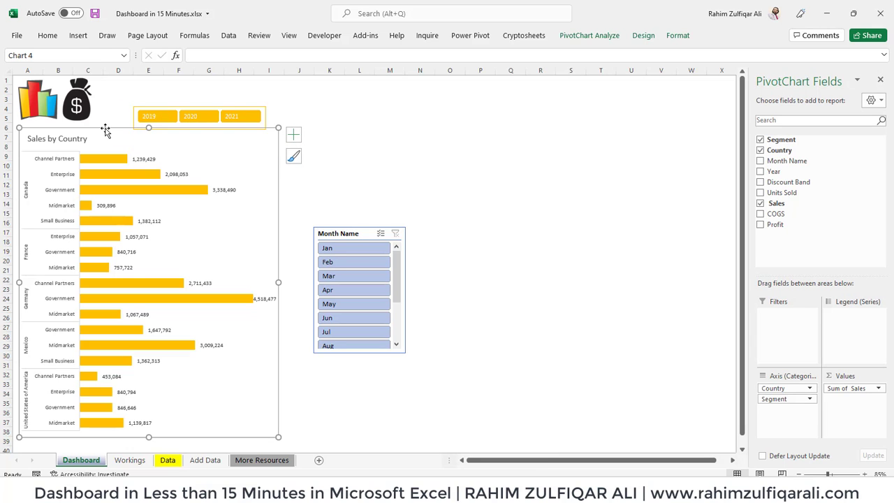
pyautogui.moveTo(105, 130); pyautogui.dragTo(104, 179)
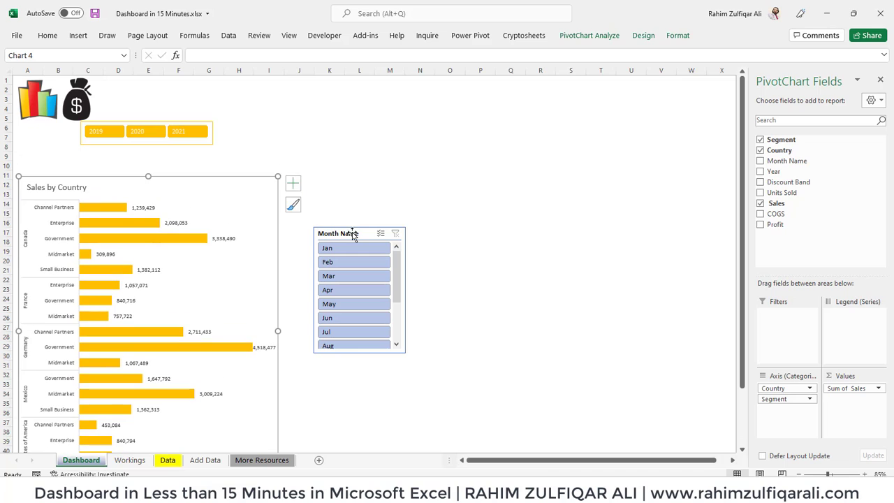
# Step: Set the Month Name slicer to six columns and resize it to span about K17:P21
pyautogui.click(353, 236)
pyautogui.click(564, 36)
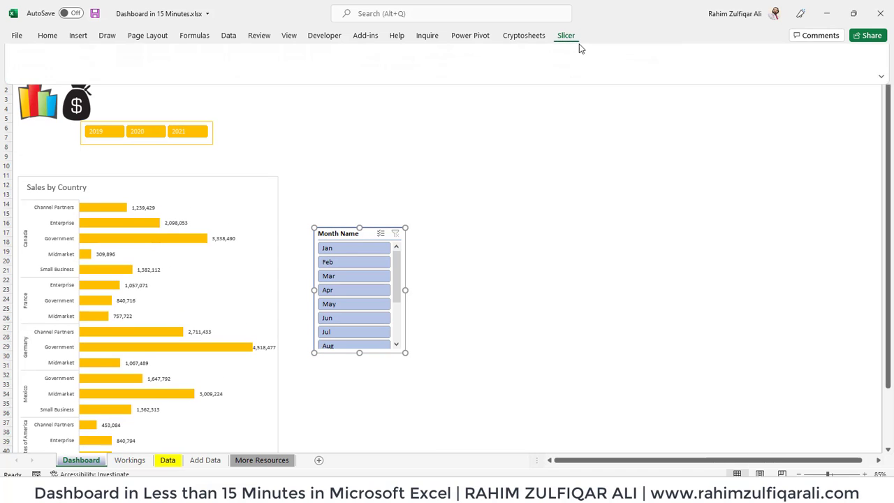
pyautogui.click(622, 51)
pyautogui.click(622, 51)
pyautogui.click(622, 51)
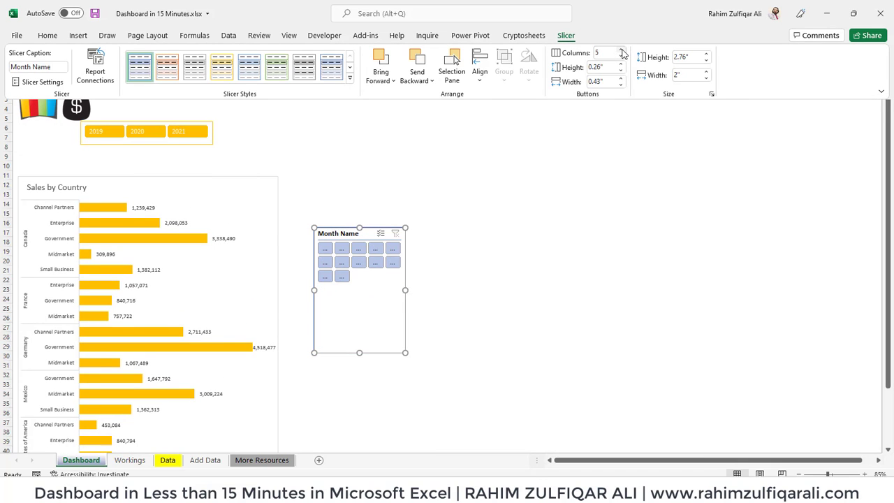
pyautogui.click(621, 51)
pyautogui.click(462, 325)
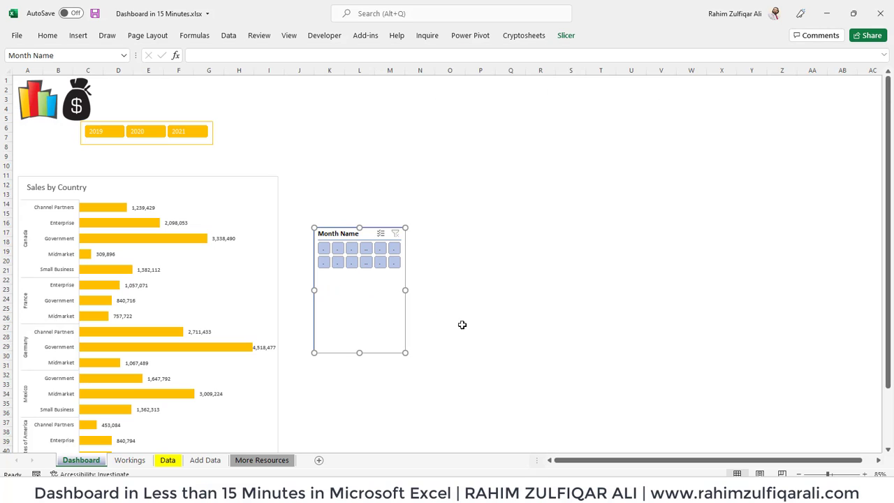
pyautogui.moveTo(405, 353); pyautogui.dragTo(492, 277)
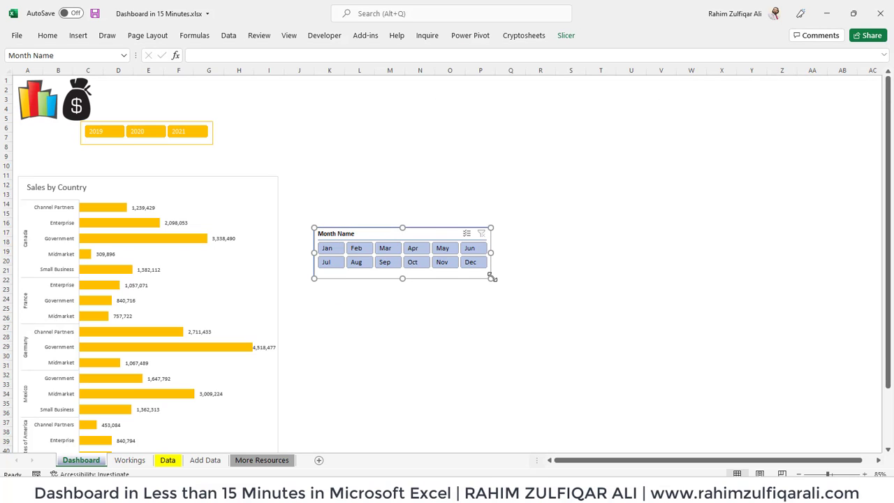
# Step: Hide the header of the Month Name slicer
pyautogui.rightClick(431, 233)
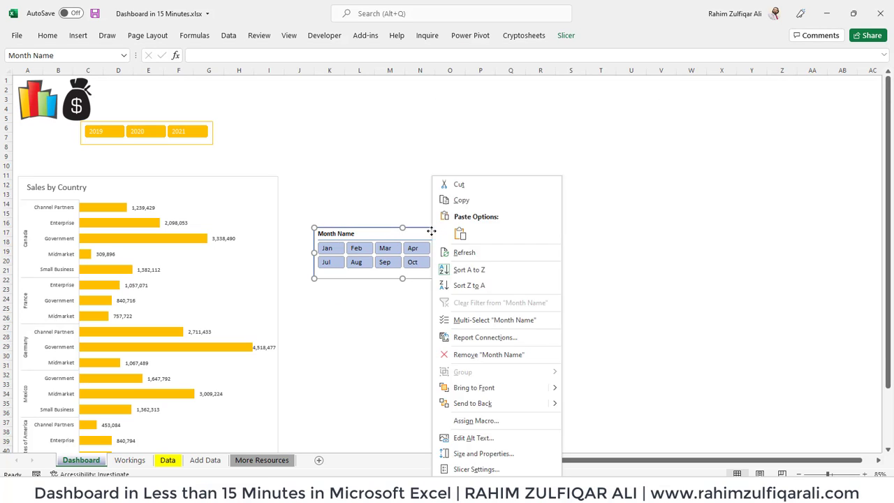
pyautogui.click(498, 468)
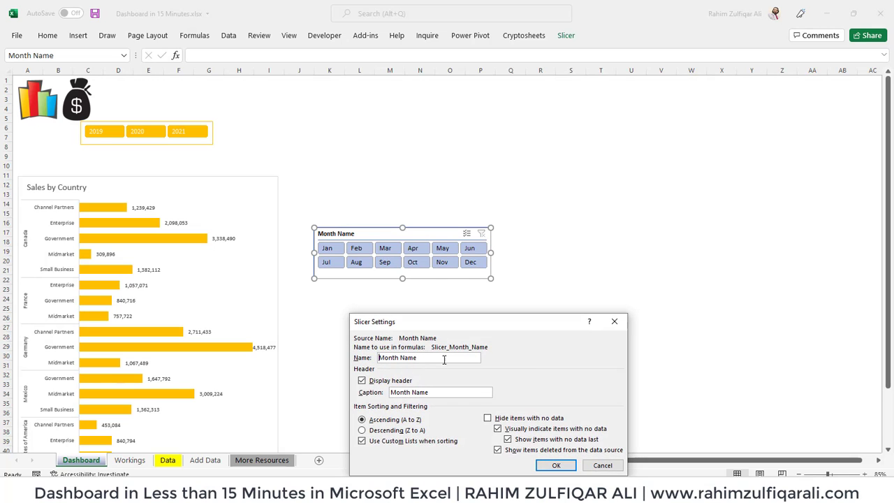
pyautogui.click(403, 381)
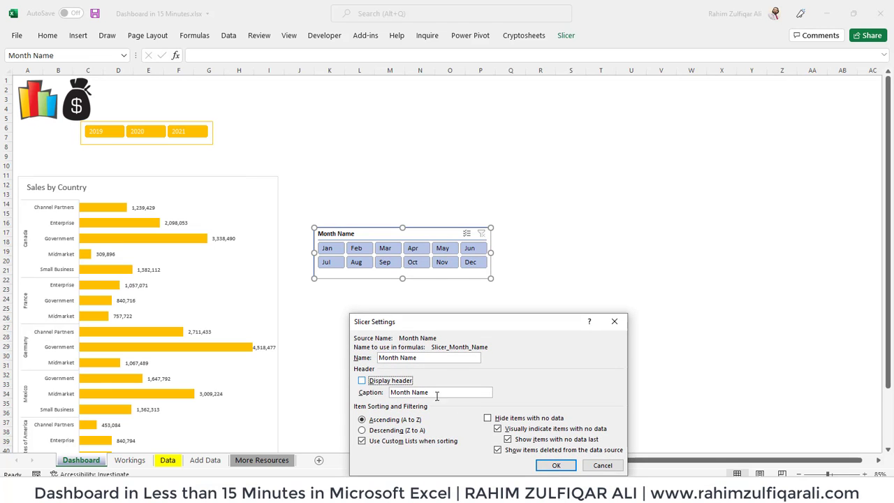
pyautogui.click(556, 465)
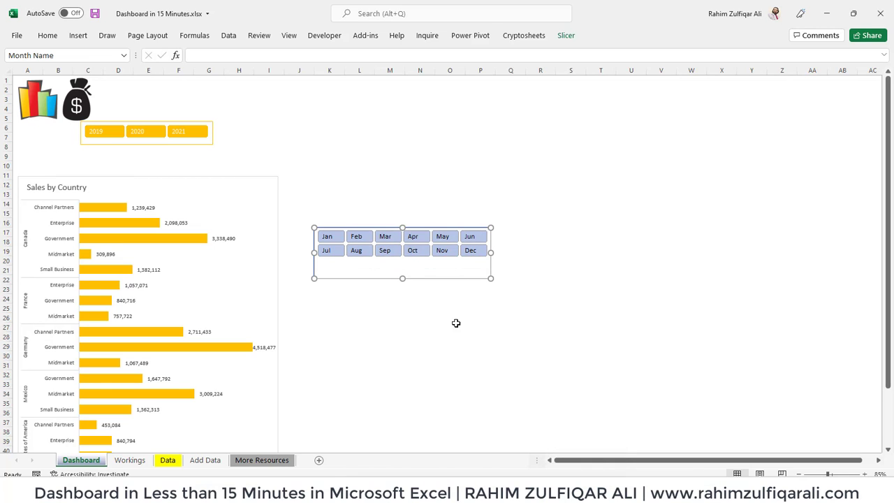
pyautogui.click(565, 36)
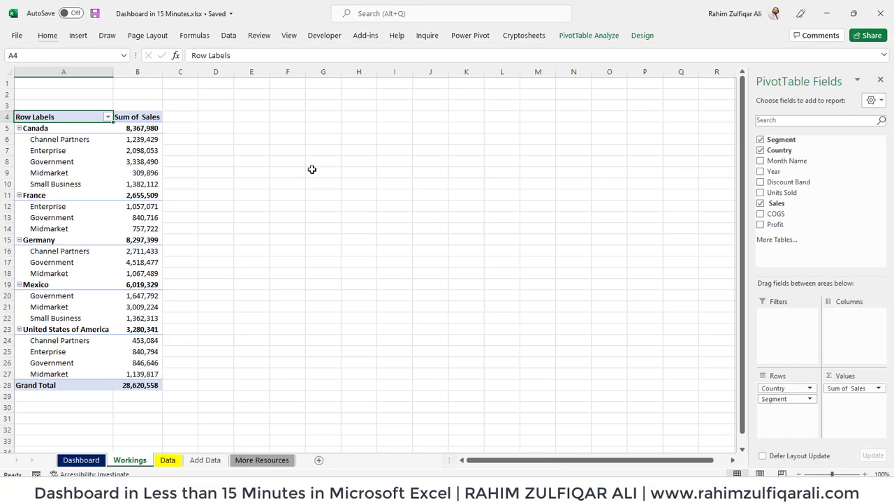
# Step: Insert blank rows above the PivotTable on the Workings sheet until it starts at row 48
pyautogui.press('Up')
pyautogui.press('Up')
pyautogui.press('F4')
pyautogui.press('F4')
pyautogui.press('F4')
pyautogui.press('F4')
pyautogui.press('F4')
pyautogui.press('F4')
pyautogui.press('F4')
pyautogui.press('F4')
pyautogui.press('F4')
pyautogui.press('F4')
pyautogui.press('F4')
pyautogui.press('F4')
pyautogui.press('F4')
pyautogui.press('F4')
pyautogui.press('F4')
pyautogui.press('F4')
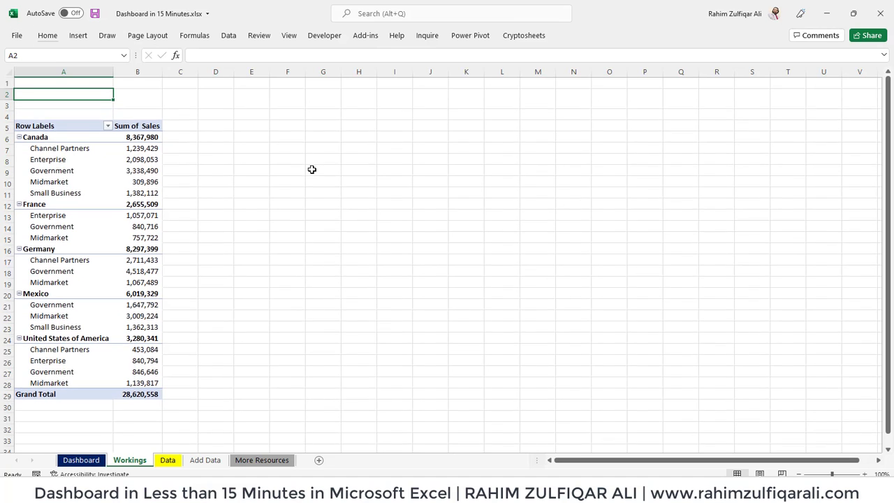
pyautogui.press('F4')
pyautogui.press('F4')
pyautogui.press('F4')
pyautogui.press('F4')
pyautogui.press('F4')
pyautogui.press('F4')
pyautogui.press('F4')
pyautogui.press('F4')
pyautogui.press('F4')
pyautogui.press('F4')
pyautogui.press('F4')
pyautogui.press('F4')
pyautogui.press('F4')
pyautogui.press('F4')
pyautogui.press('F4')
pyautogui.press('F4')
pyautogui.press('F4')
pyautogui.press('F4')
pyautogui.press('F4')
pyautogui.press('F4')
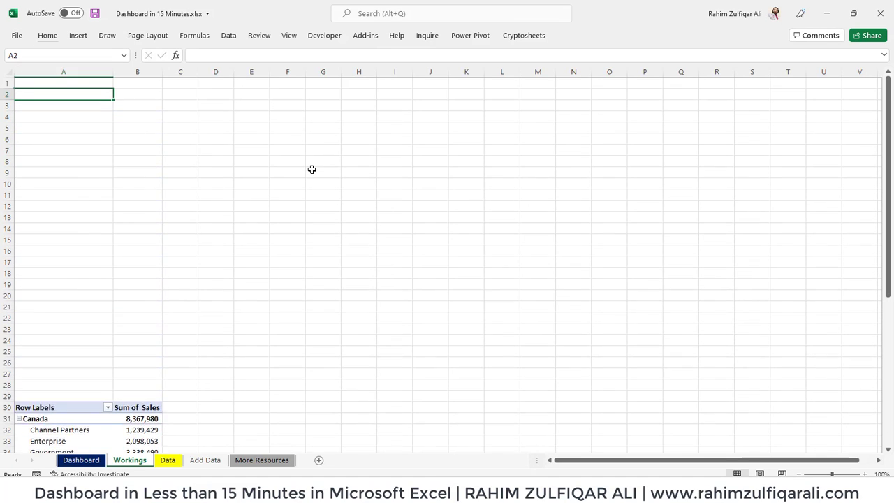
# Step: Copy the whole PivotTable at A48:B72 and paste the duplicate at cell A3
pyautogui.press('Down')
pyautogui.hotkey('ctrl', 'Down')
pyautogui.hotkey('ctrl', 'shift', 'Right')
pyautogui.hotkey('ctrl', 'shift', 'Down')
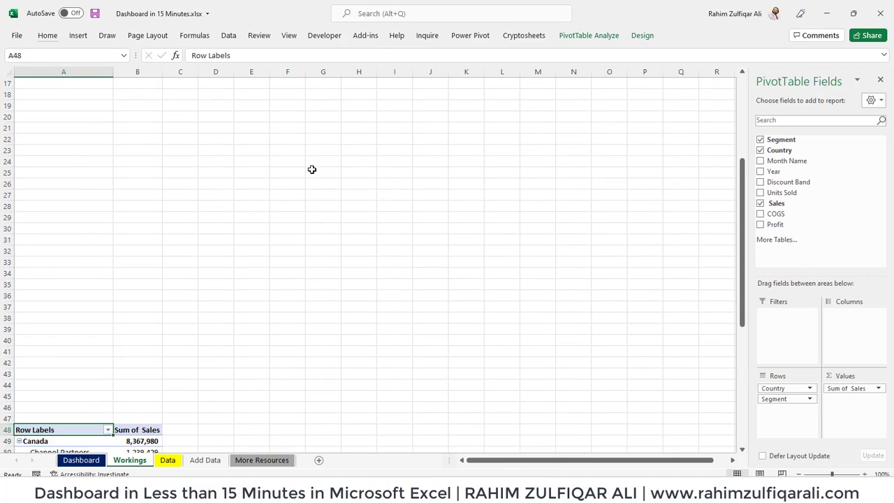
pyautogui.hotkey('ctrl', 'c')
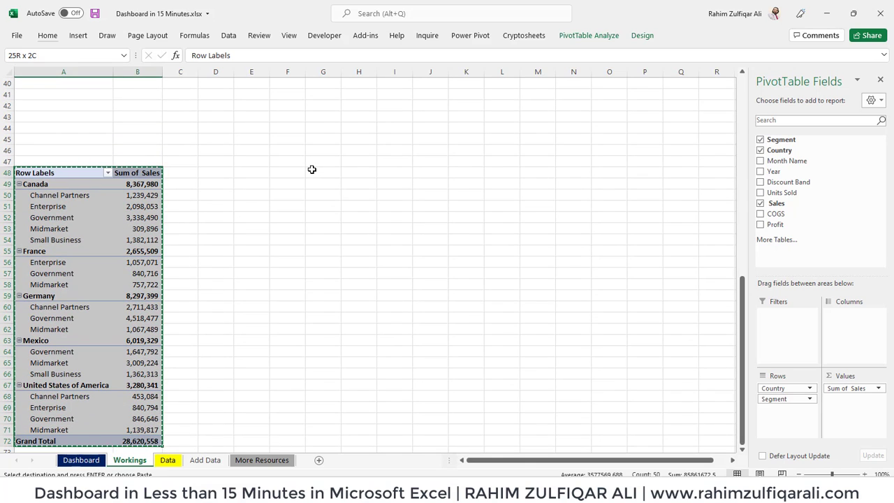
pyautogui.hotkey('ctrl', 'Home')
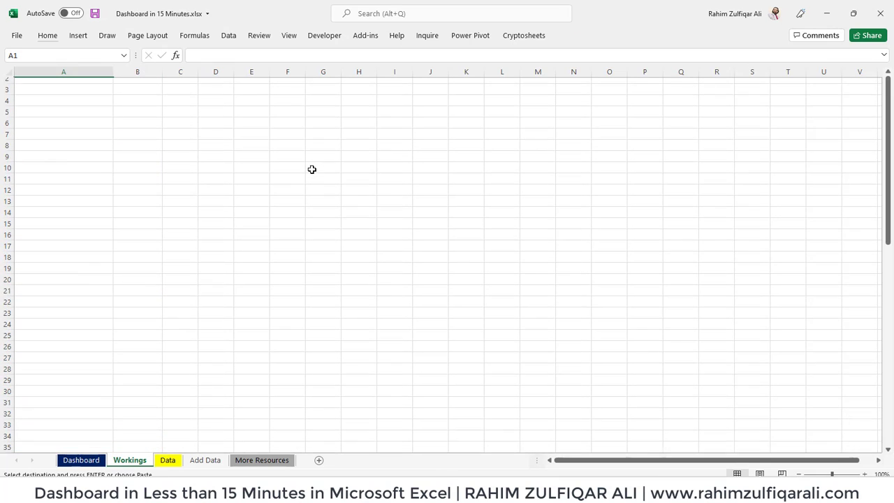
pyautogui.press('Down')
pyautogui.press('Down')
pyautogui.hotkey('ctrl', 'v')
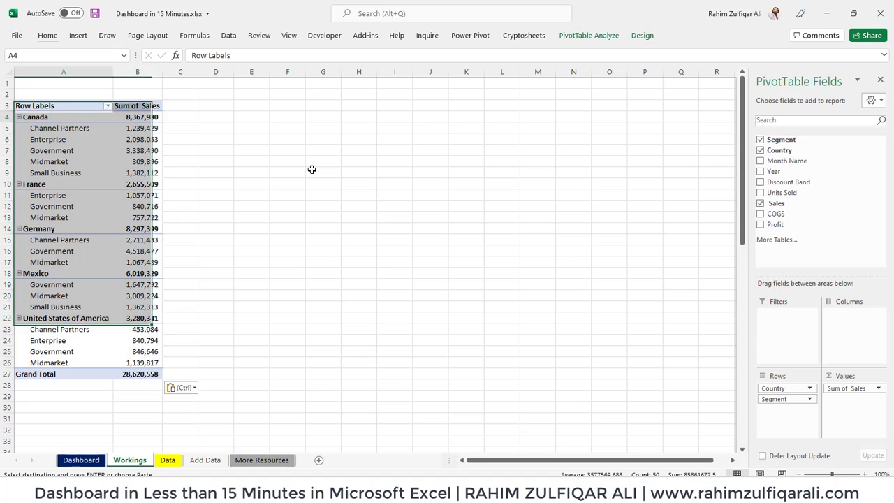
# Step: Delete the empty rows 29 to 43 between the two PivotTables
pyautogui.press('Down')
pyautogui.press('Down')
pyautogui.press('Down')
pyautogui.press('Down')
pyautogui.press('Down')
pyautogui.press('Down')
pyautogui.press('Down')
pyautogui.press('Down')
pyautogui.press('Down')
pyautogui.press('Down')
pyautogui.press('Down')
pyautogui.press('Down')
pyautogui.press('Down')
pyautogui.press('Down')
pyautogui.press('Down')
pyautogui.press('Down')
pyautogui.press('Down')
pyautogui.press('Down')
pyautogui.press('Down')
pyautogui.press('Down')
pyautogui.press('Down')
pyautogui.press('Down')
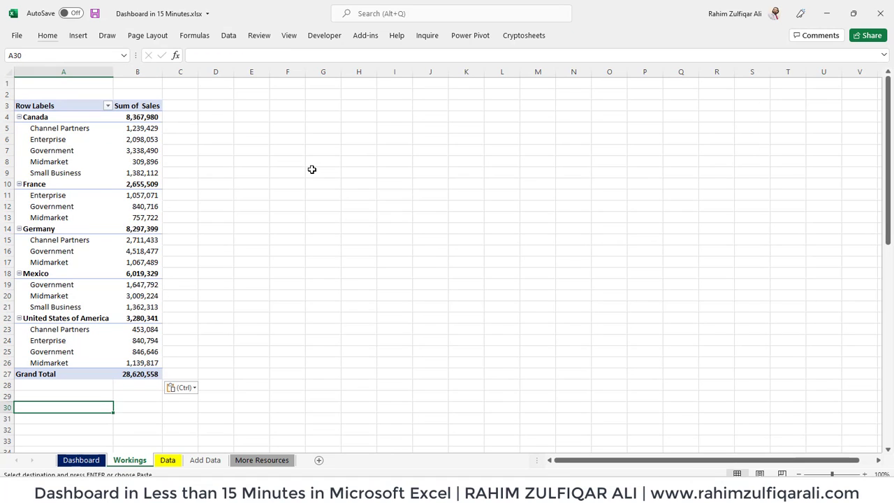
pyautogui.hotkey('shift', 'Down')
pyautogui.hotkey('shift', 'Down')
pyautogui.hotkey('shift', 'Down')
pyautogui.hotkey('shift', 'Down')
pyautogui.hotkey('shift', 'Down')
pyautogui.hotkey('shift', 'Down')
pyautogui.hotkey('shift', 'Down')
pyautogui.hotkey('shift', 'Down')
pyautogui.hotkey('shift', 'Down')
pyautogui.hotkey('shift', 'Down')
pyautogui.hotkey('shift', 'Down')
pyautogui.hotkey('shift', 'Down')
pyautogui.hotkey('shift', 'Down')
pyautogui.hotkey('shift', 'Down')
pyautogui.hotkey('shift', 'space')
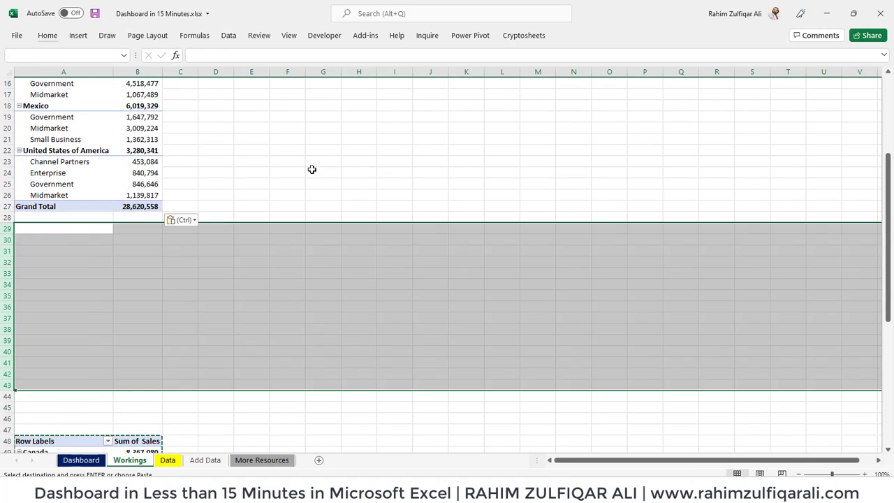
pyautogui.hotkey('ctrl', '-')
# Step: Remove the Country field from the rows of the PivotTable starting at A3, keeping only Segment
pyautogui.hotkey('ctrl', 'Home')
pyautogui.press('Down')
pyautogui.press('Down')
pyautogui.press('Down')
pyautogui.press('Down')
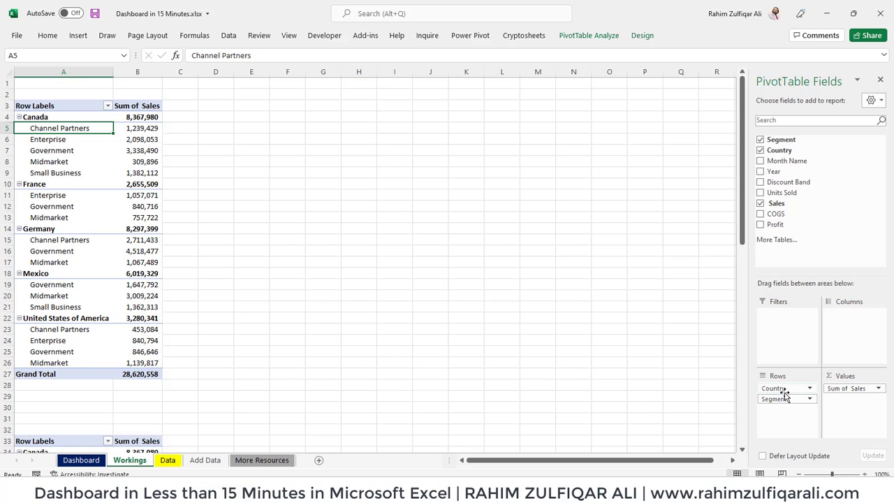
pyautogui.moveTo(781, 390); pyautogui.dragTo(836, 228)
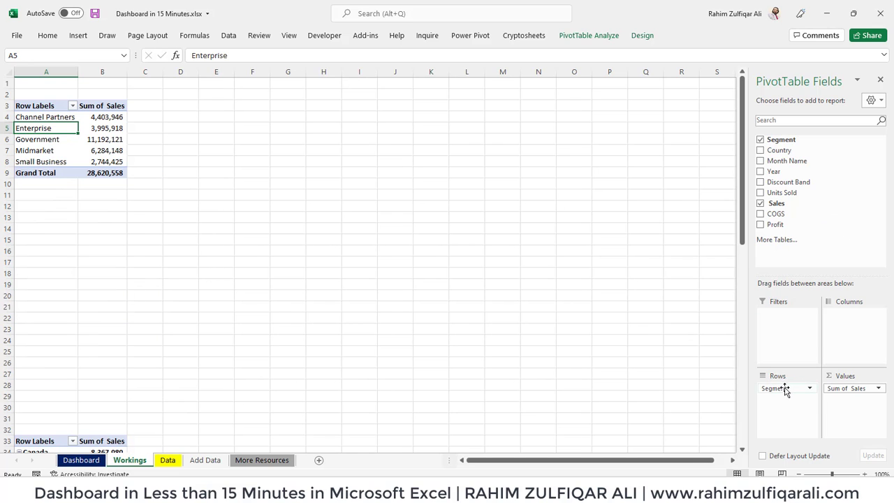
# Step: Rearrange the PivotTable starting at A3 with Year in the rows and Segment in the columns
pyautogui.moveTo(787, 389); pyautogui.dragTo(839, 248)
pyautogui.moveTo(799, 173); pyautogui.dragTo(787, 391)
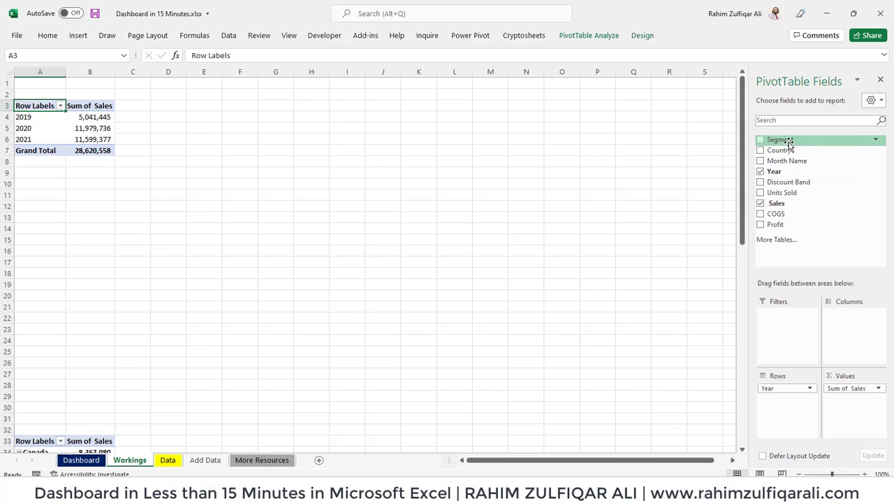
pyautogui.moveTo(788, 141); pyautogui.dragTo(866, 336)
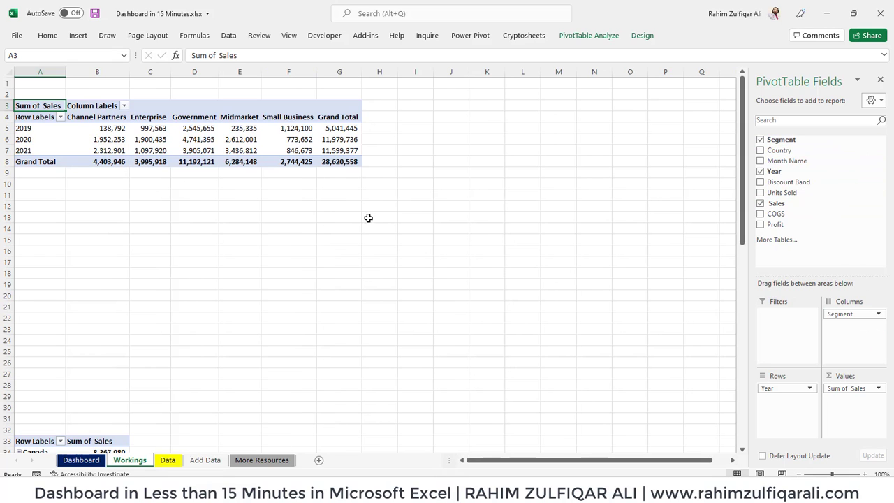
# Step: Insert a Line PivotChart from the sales PivotTable with years in rows and segments in columns
pyautogui.click(158, 137)
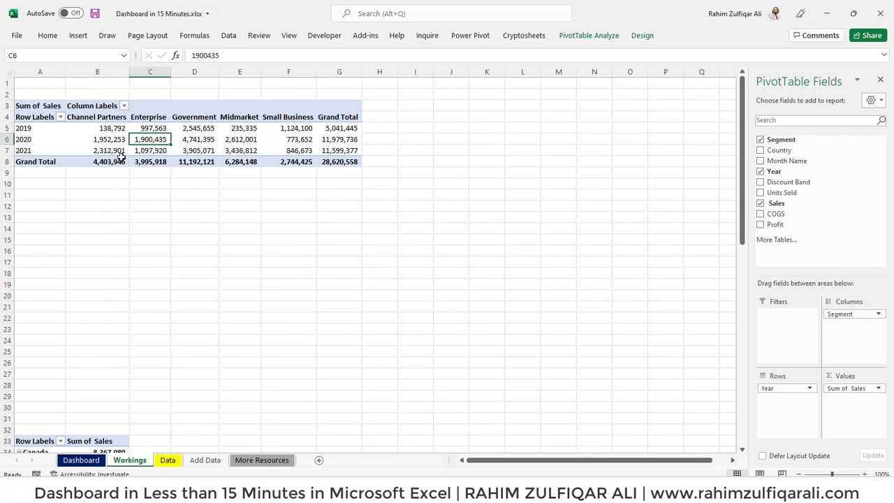
pyautogui.click(597, 35)
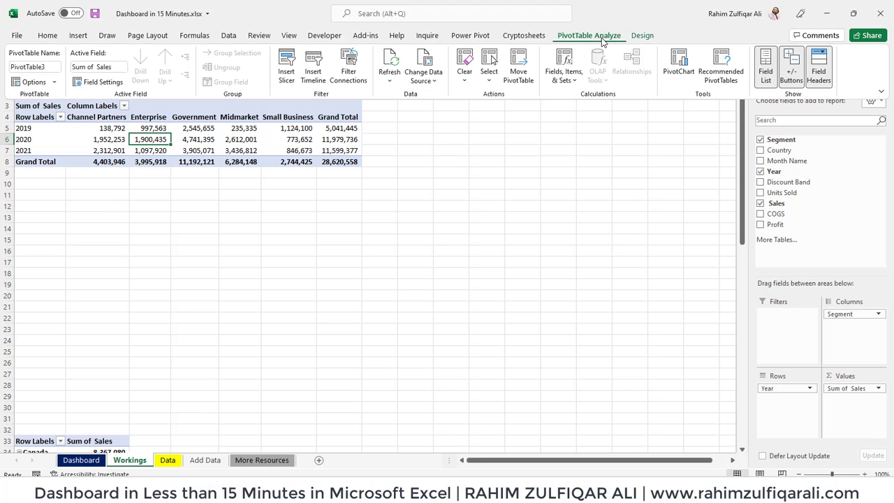
pyautogui.click(679, 66)
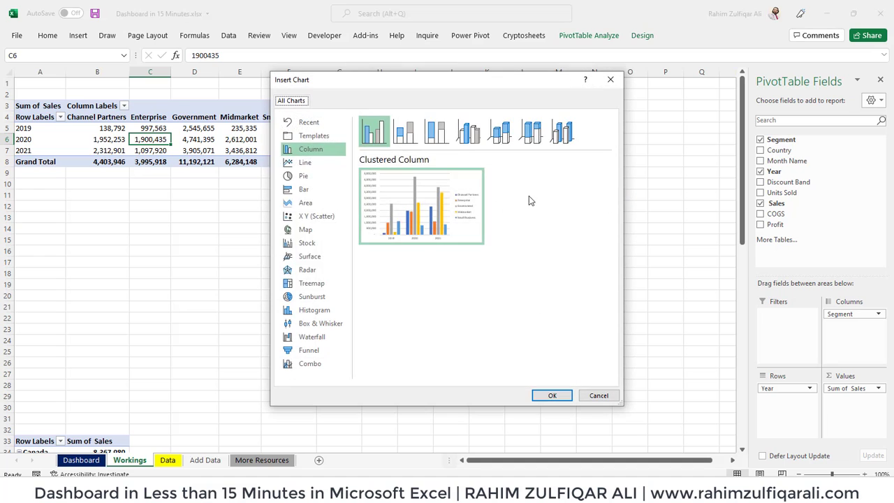
pyautogui.click(308, 165)
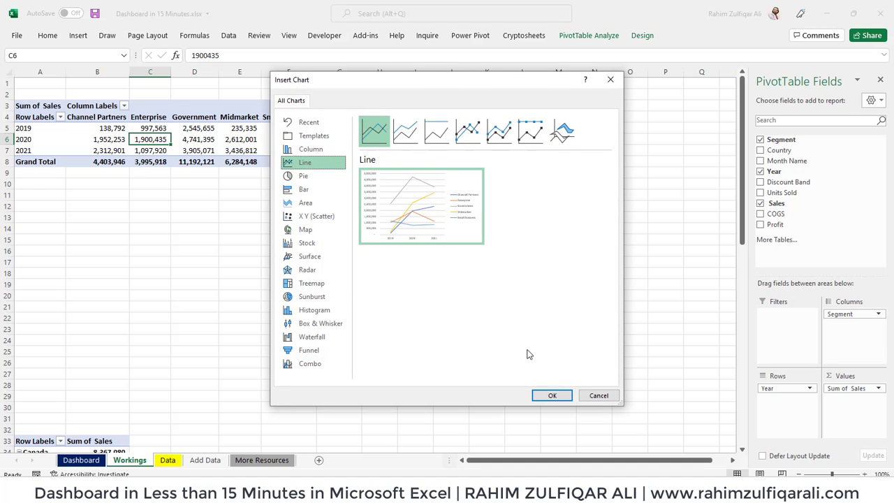
pyautogui.click(552, 396)
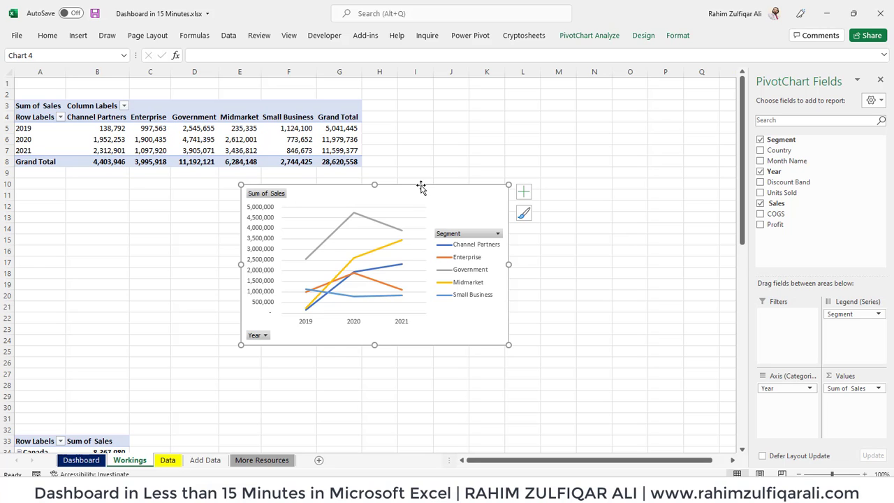
# Step: Move the line chart to the Dashboard sheet, place it beside the month slicer, and enlarge it to about row 29 and column T
pyautogui.hotkey('ctrl', 'x')
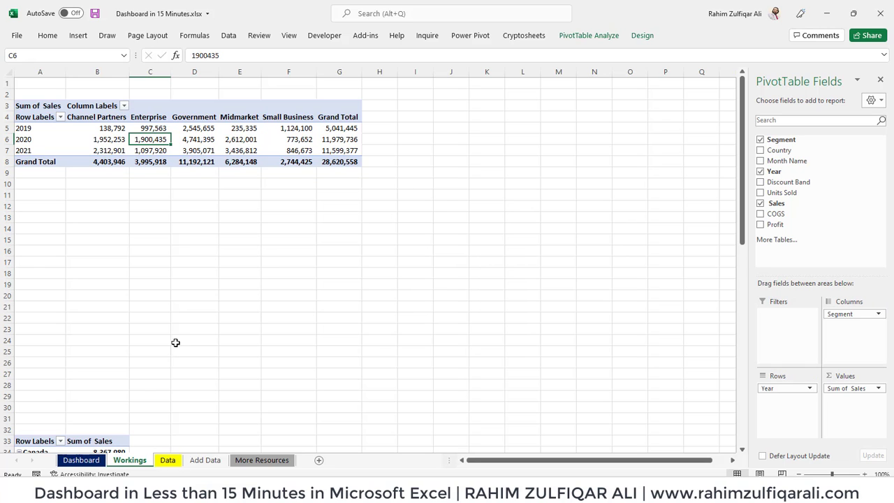
pyautogui.click(101, 463)
pyautogui.hotkey('ctrl', 'v')
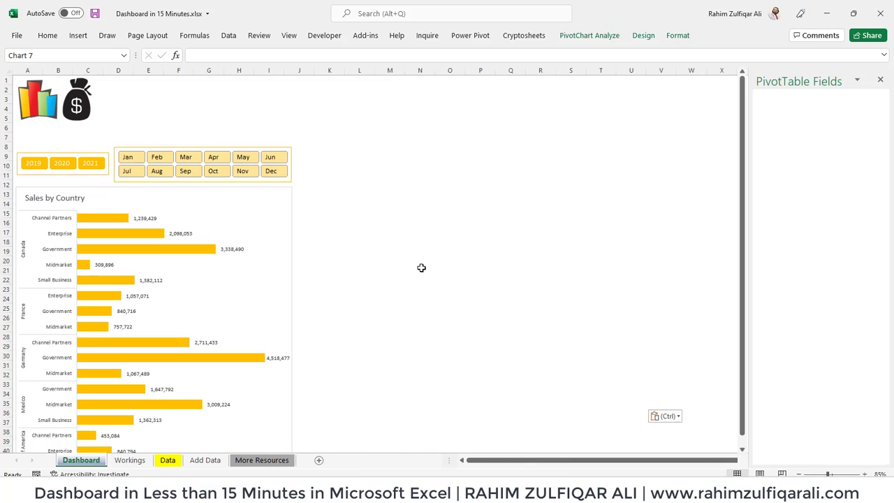
pyautogui.moveTo(475, 267); pyautogui.dragTo(367, 150)
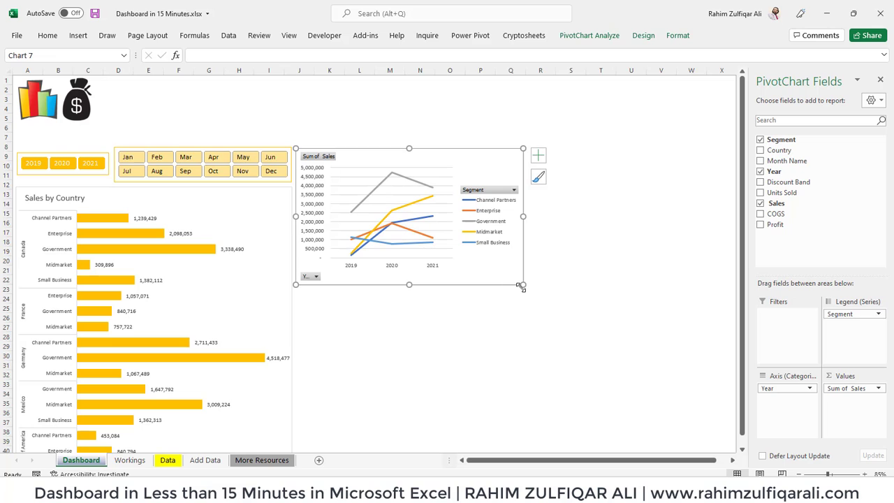
pyautogui.moveTo(524, 285); pyautogui.dragTo(603, 347)
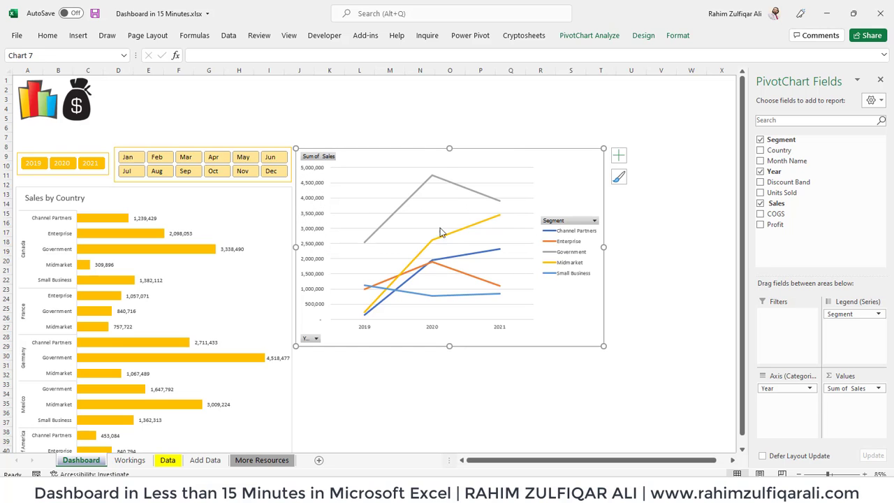
# Step: Hide all field buttons on the line chart and remove its legend and horizontal gridlines
pyautogui.rightClick(319, 156)
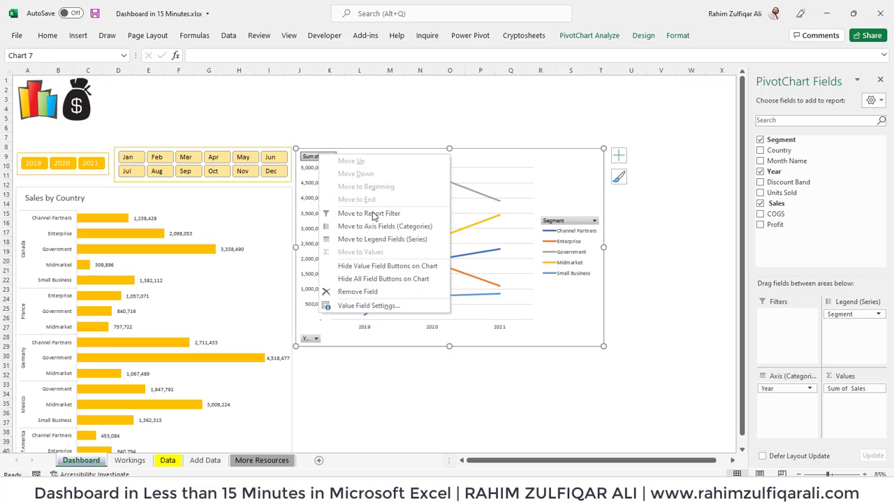
pyautogui.click(396, 279)
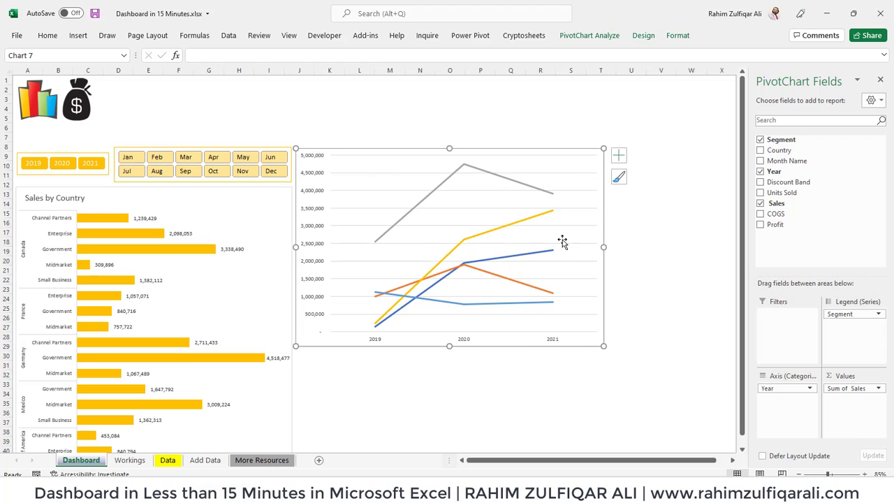
pyautogui.hotkey('ctrl', 'z')
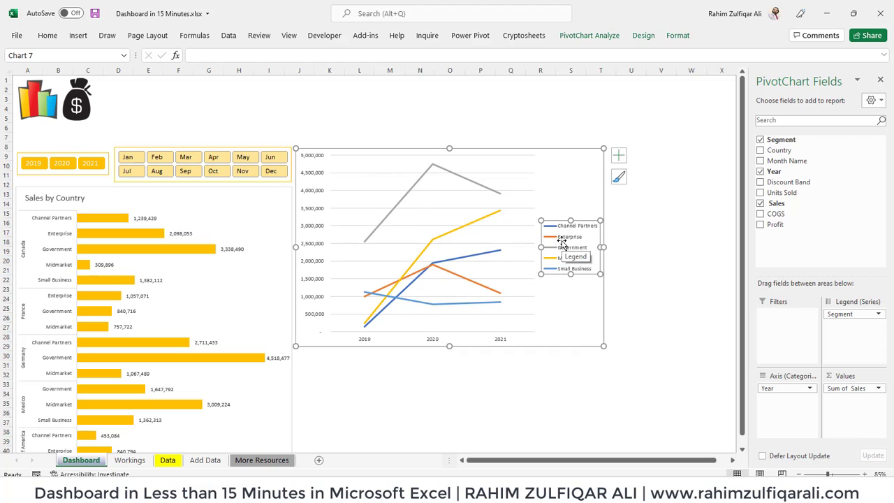
pyautogui.press('Delete')
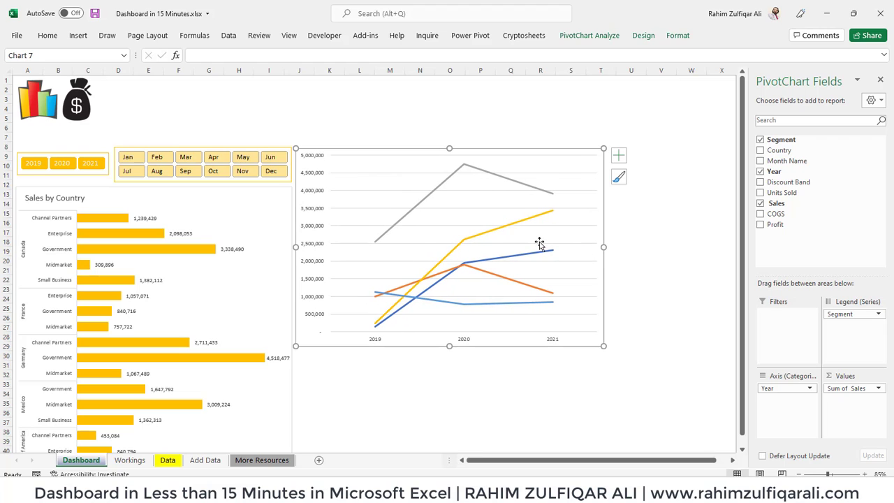
pyautogui.press('Delete')
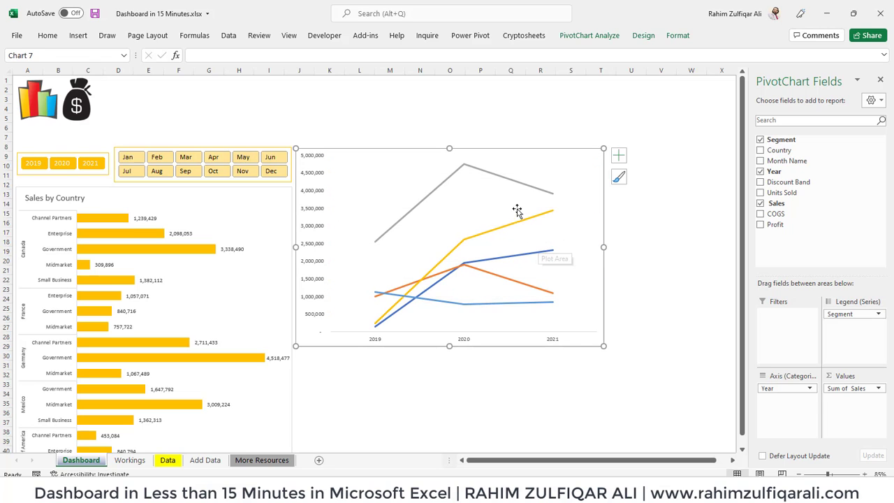
# Step: Recolor the line chart with a monochromatic gold palette to match the dashboard
pyautogui.click(644, 35)
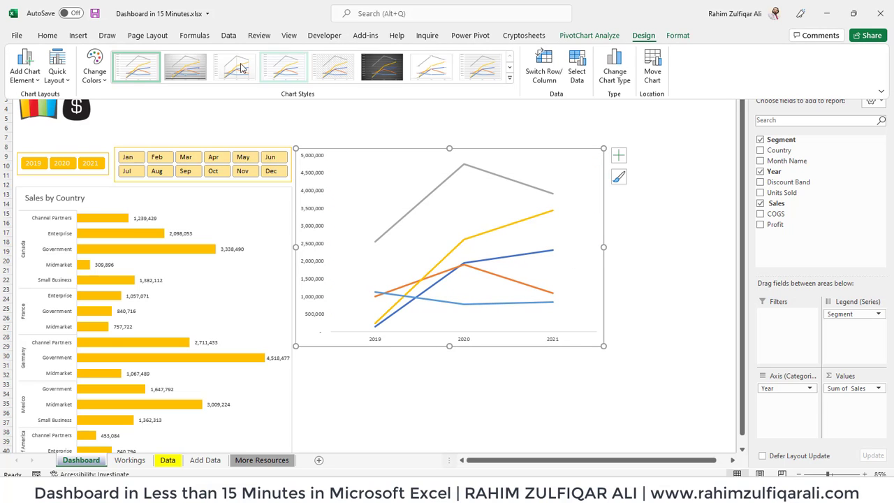
pyautogui.click(95, 66)
pyautogui.click(142, 253)
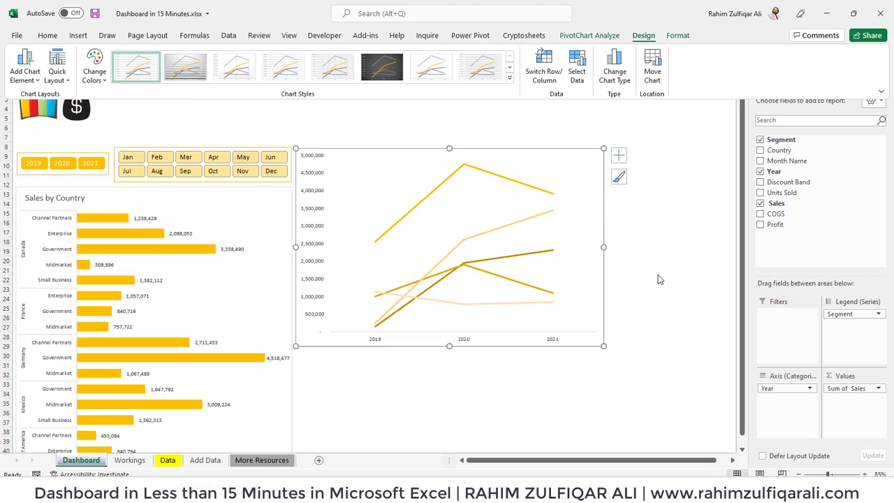
pyautogui.press('Escape')
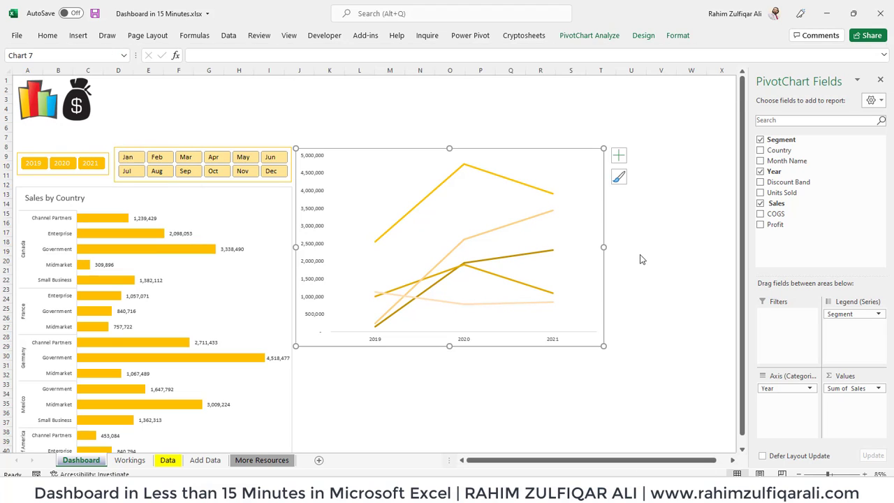
# Step: Add a chart title to the line chart and set its text to Sales
pyautogui.click(618, 154)
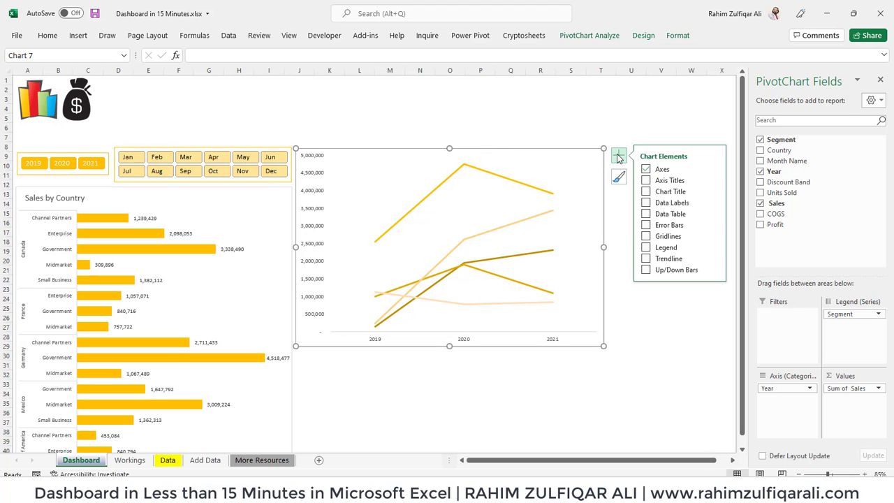
pyautogui.click(648, 193)
pyautogui.doubleClick(454, 157)
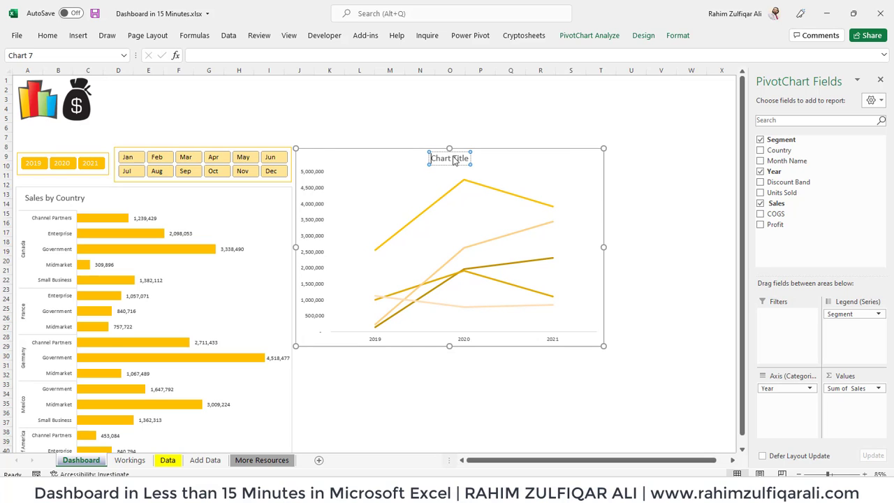
pyautogui.tripleClick(453, 156)
pyautogui.write('Sales')
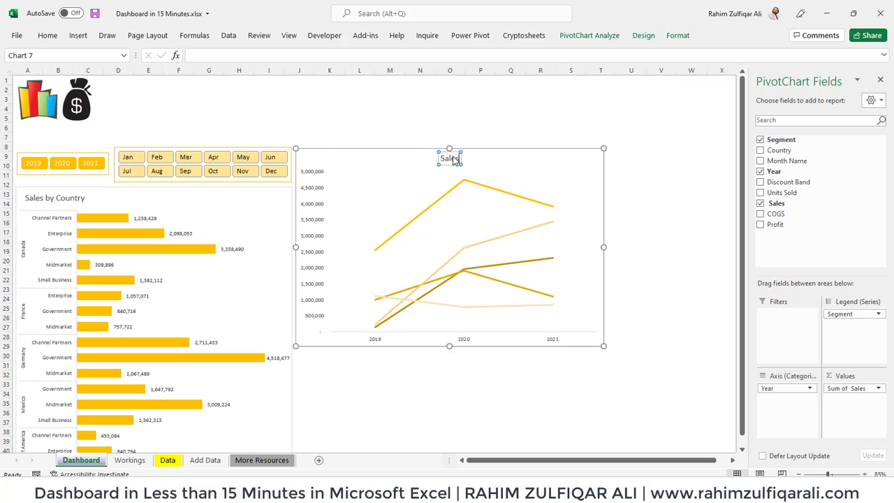
pyautogui.click(544, 391)
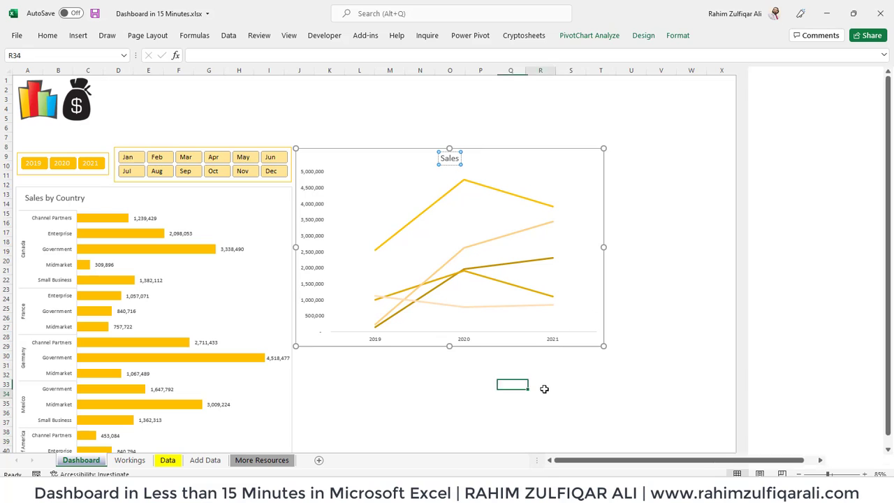
# Step: Copy the sales PivotTable at A3:G8 on the Workings sheet and paste the duplicate at A11
pyautogui.click(130, 460)
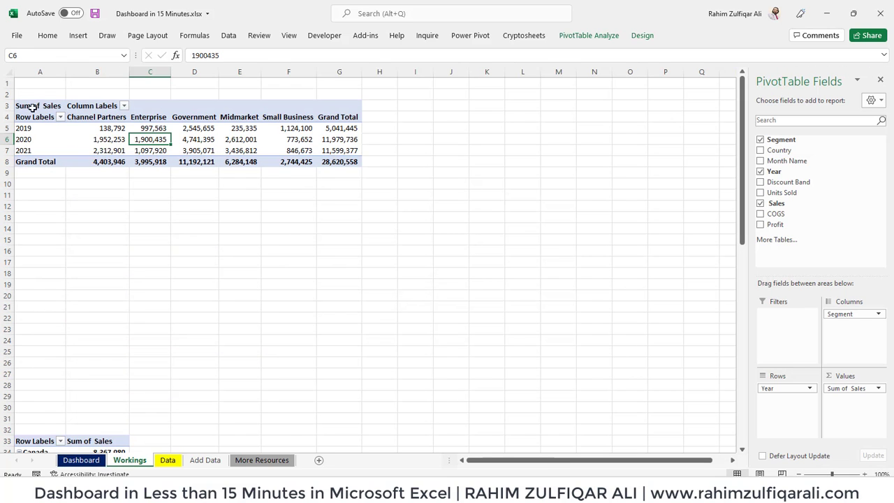
pyautogui.moveTo(43, 111); pyautogui.dragTo(341, 162)
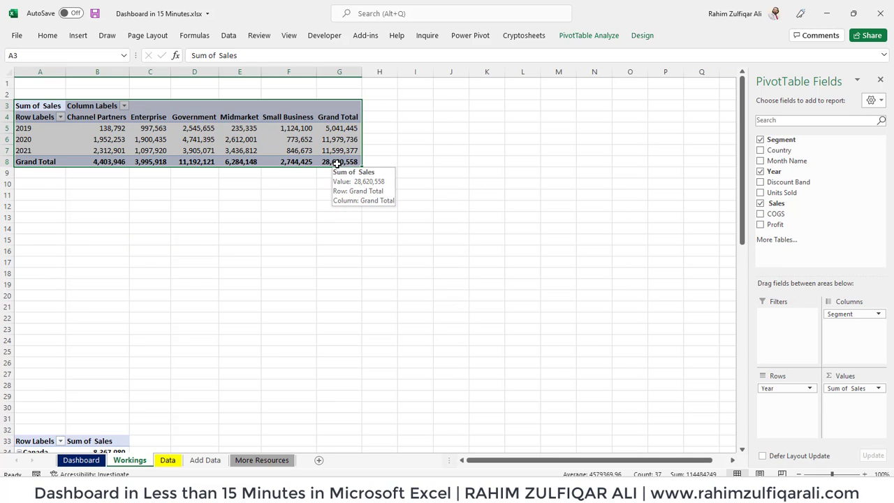
pyautogui.hotkey('ctrl', 'c')
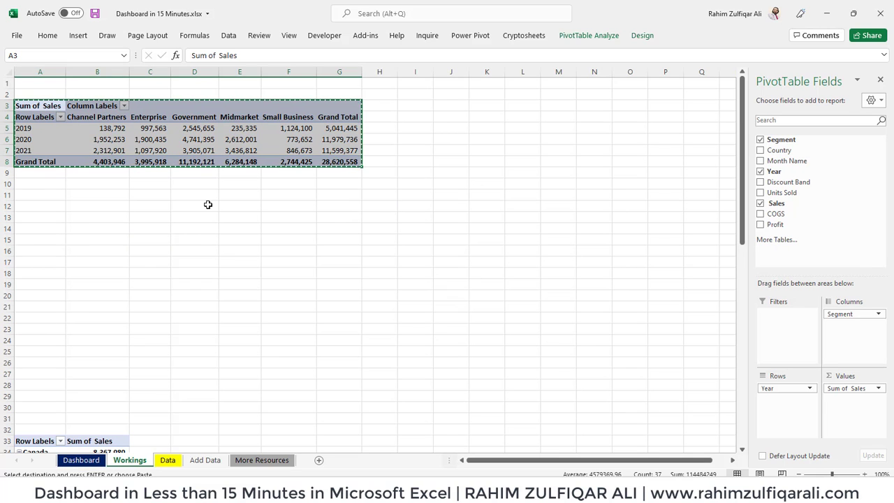
pyautogui.click(39, 198)
pyautogui.hotkey('ctrl', 'v')
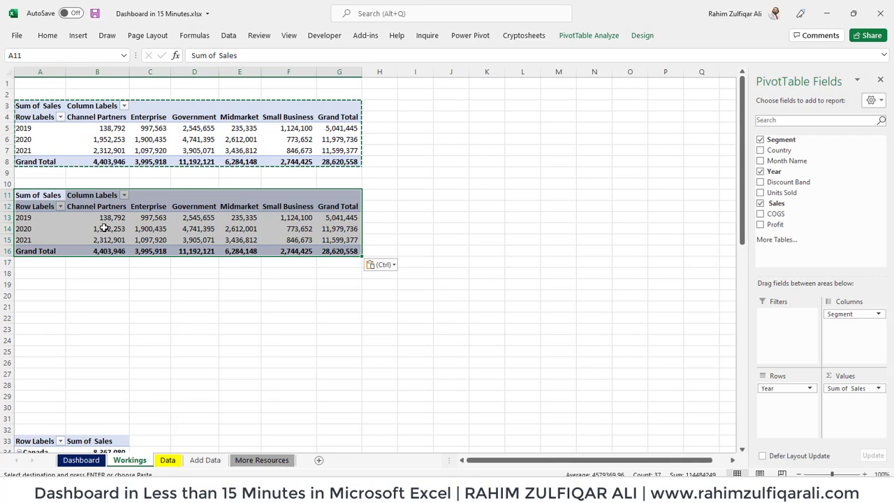
# Step: Replace Sales with Profit in the values of the PivotTable at A11 and autofit column C
pyautogui.click(100, 228)
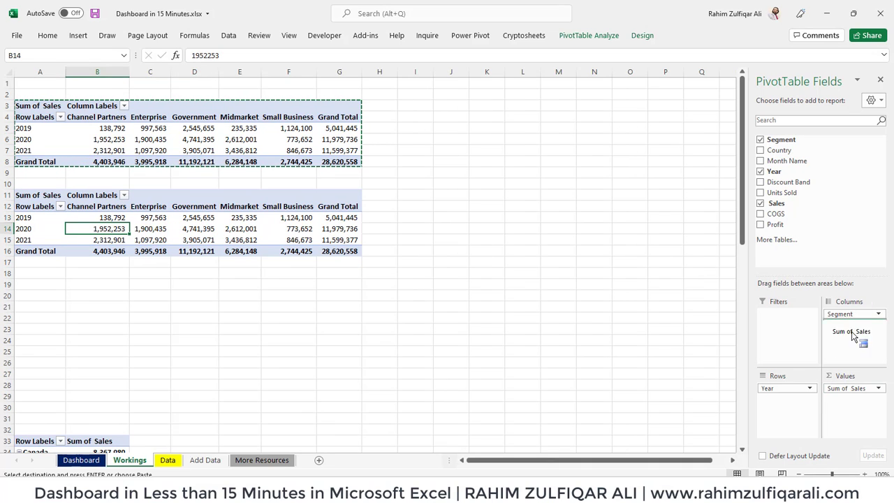
pyautogui.click(776, 203)
pyautogui.moveTo(776, 225); pyautogui.dragTo(847, 412)
pyautogui.click(192, 228)
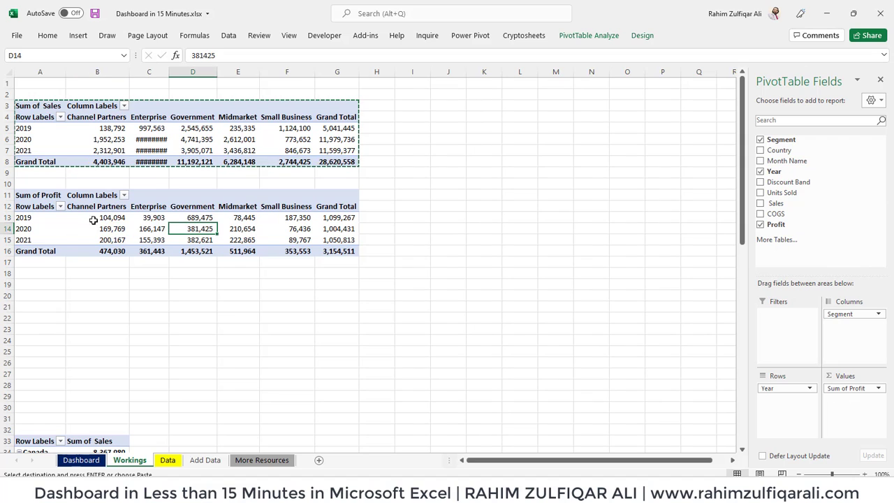
pyautogui.doubleClick(169, 74)
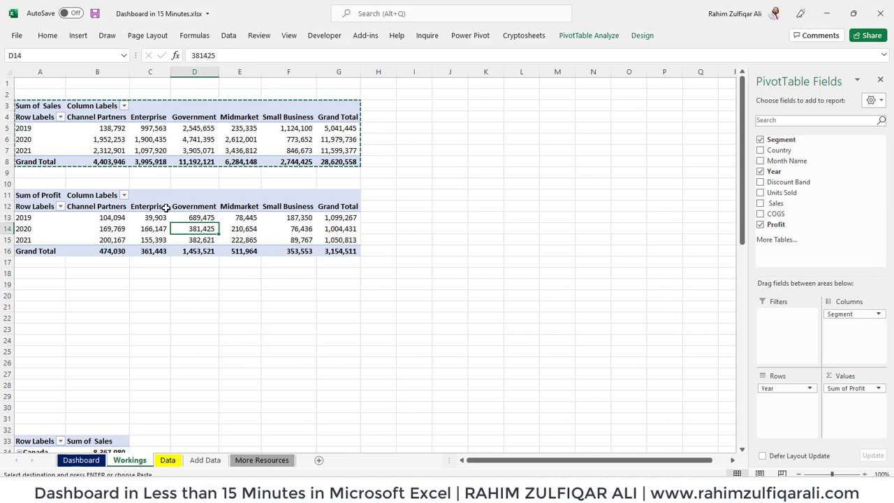
# Step: Insert a Line PivotChart from the profit PivotTable and place it beside the two PivotTables
pyautogui.click(167, 206)
pyautogui.click(607, 36)
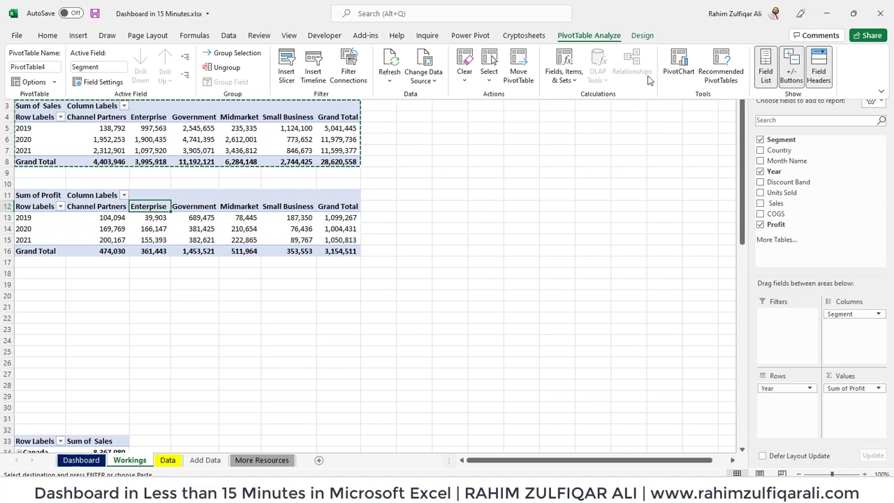
pyautogui.click(678, 68)
pyautogui.click(311, 175)
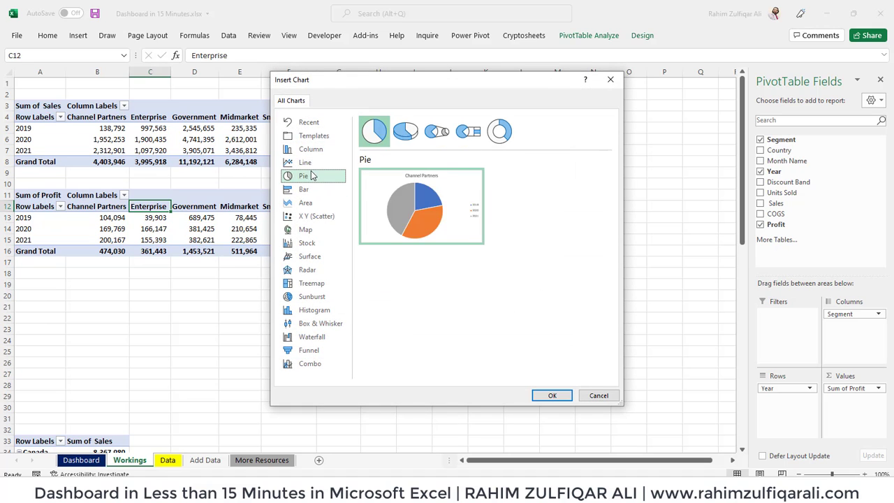
pyautogui.click(309, 163)
pyautogui.click(550, 396)
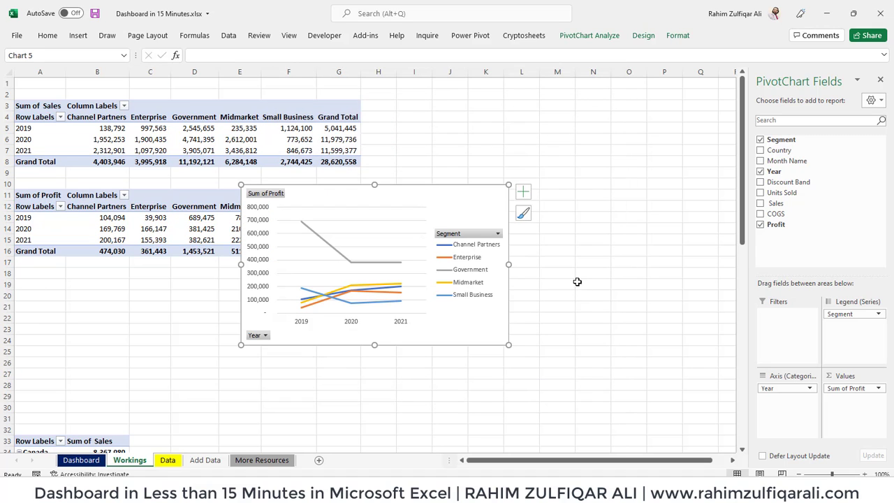
pyautogui.moveTo(439, 189); pyautogui.dragTo(584, 153)
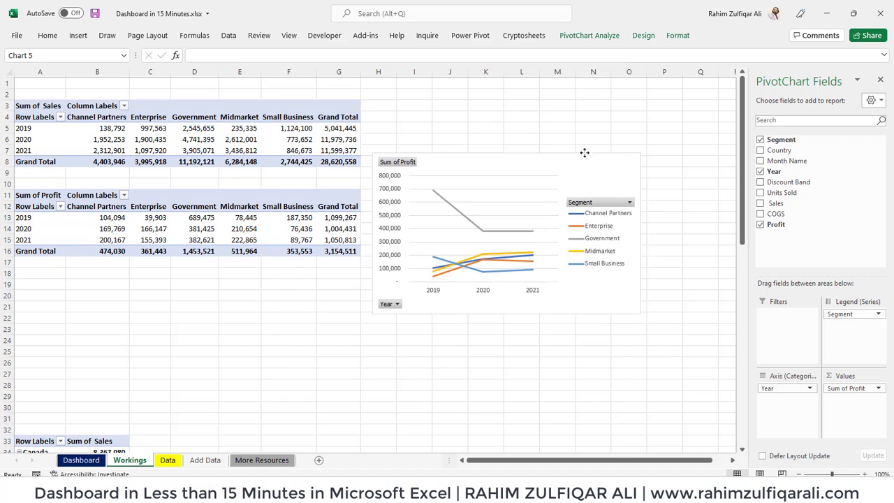
# Step: Move the profit line chart from Workings to the Dashboard sheet and place it directly below the Sales chart
pyautogui.rightClick(615, 203)
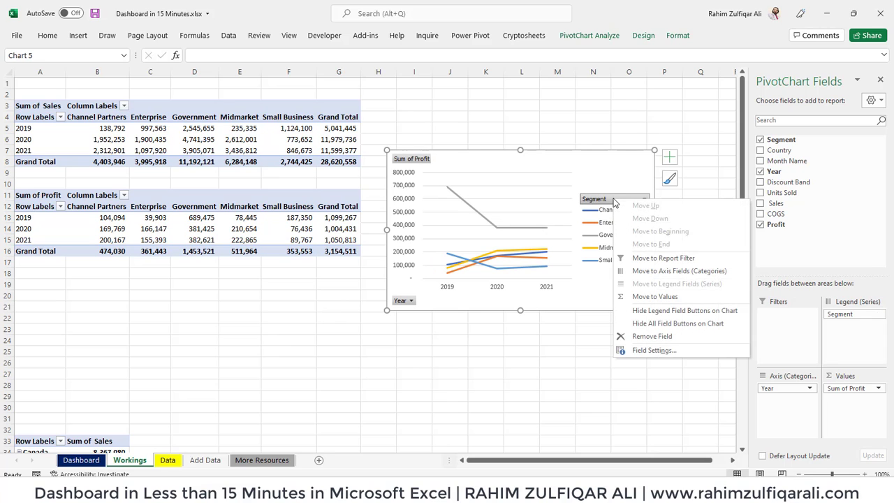
pyautogui.click(478, 159)
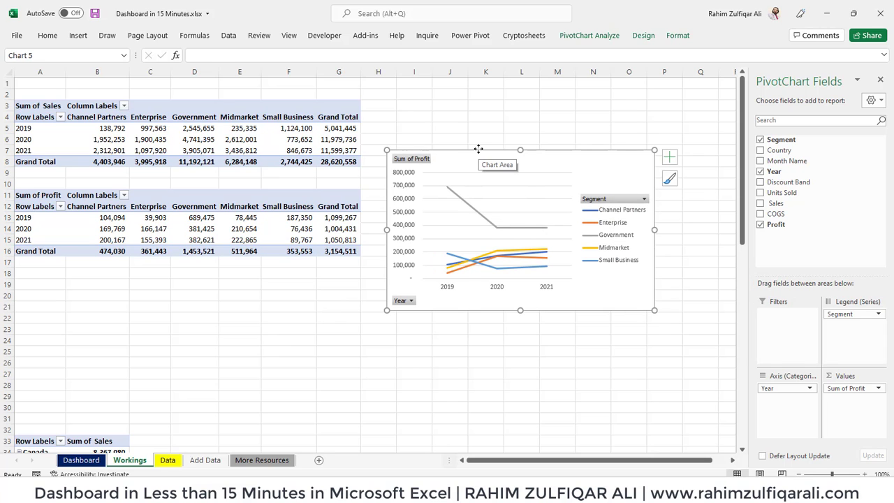
pyautogui.press('Delete')
pyautogui.click(81, 459)
pyautogui.click(455, 392)
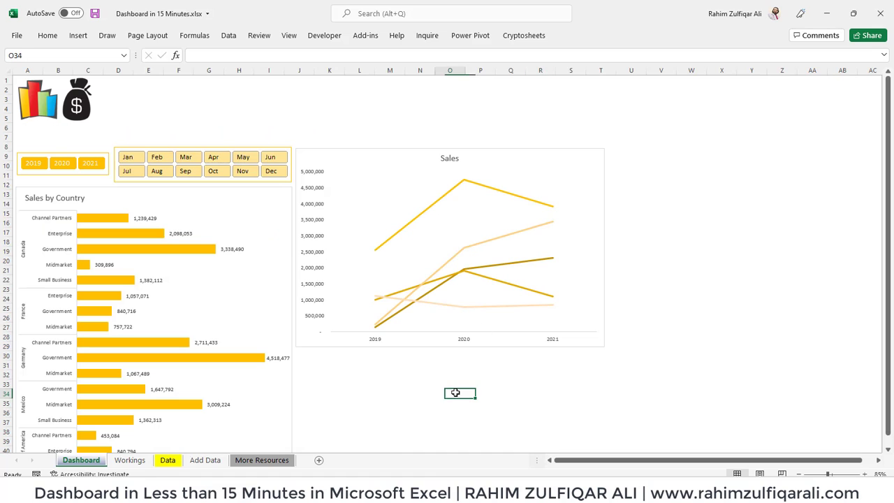
pyautogui.hotkey('ctrl', 'v')
pyautogui.moveTo(456, 393); pyautogui.dragTo(453, 357)
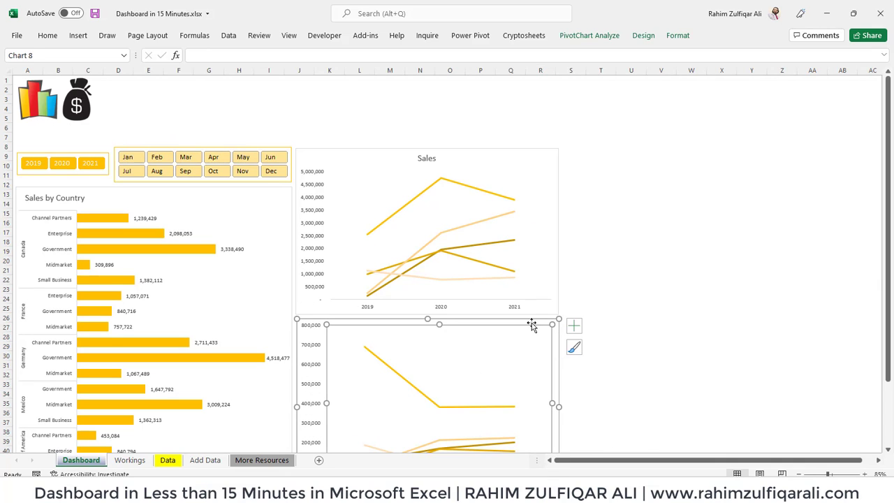
# Step: Add a chart title to the profit line chart and set its text to Profits
pyautogui.click(573, 325)
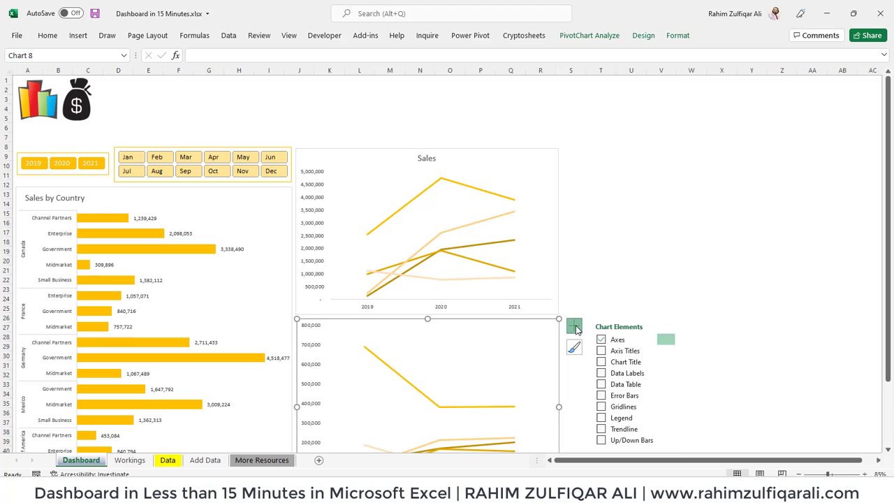
pyautogui.click(601, 362)
pyautogui.doubleClick(440, 329)
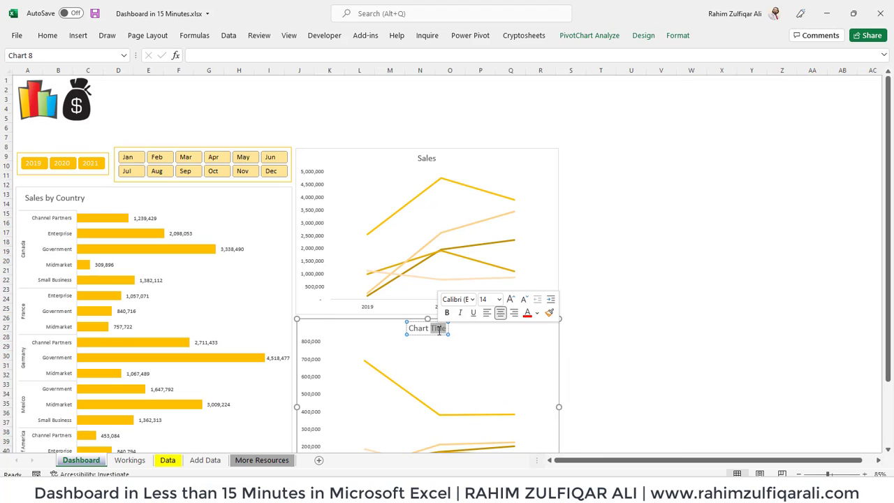
pyautogui.hotkey('ctrl', 'a')
pyautogui.write('Profit')
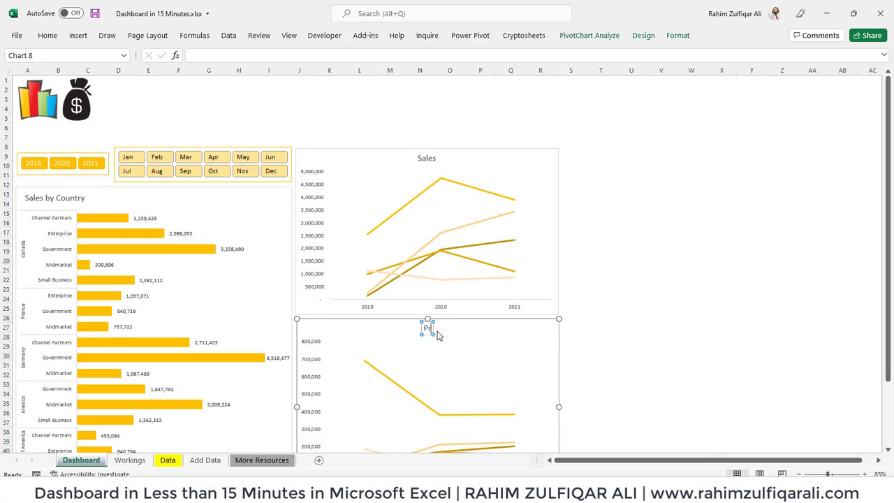
pyautogui.click(630, 263)
pyautogui.keyDown('ctrl'); pyautogui.scroll(-1, 727, 433); pyautogui.keyUp('ctrl')
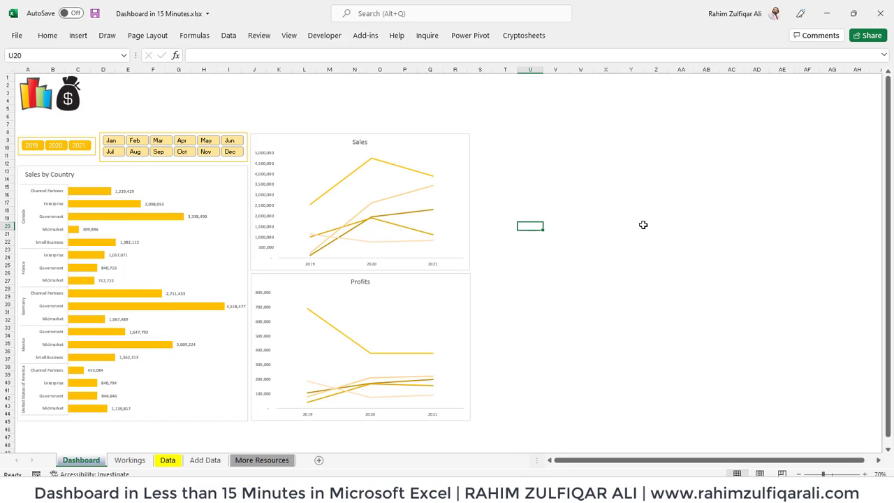
# Step: Copy the sales PivotTable at A3:G8 on the Workings sheet and paste the duplicate at J3
pyautogui.click(130, 459)
pyautogui.click(193, 142)
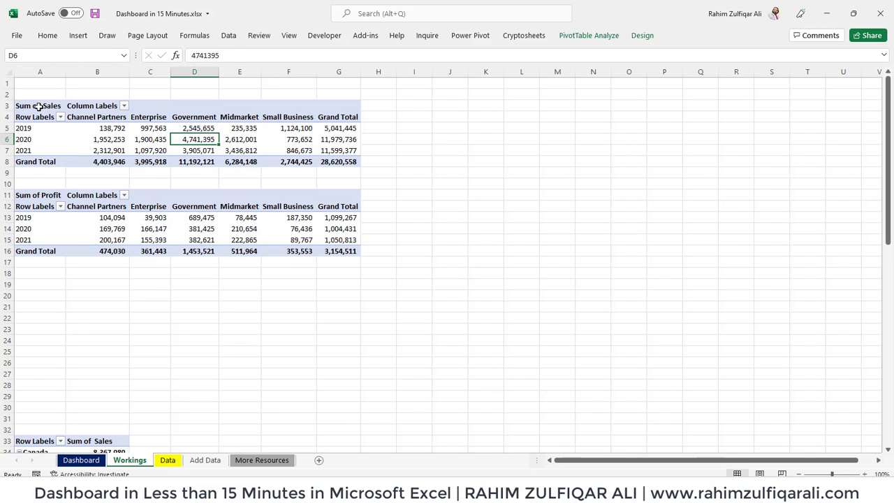
pyautogui.moveTo(38, 107); pyautogui.dragTo(332, 162)
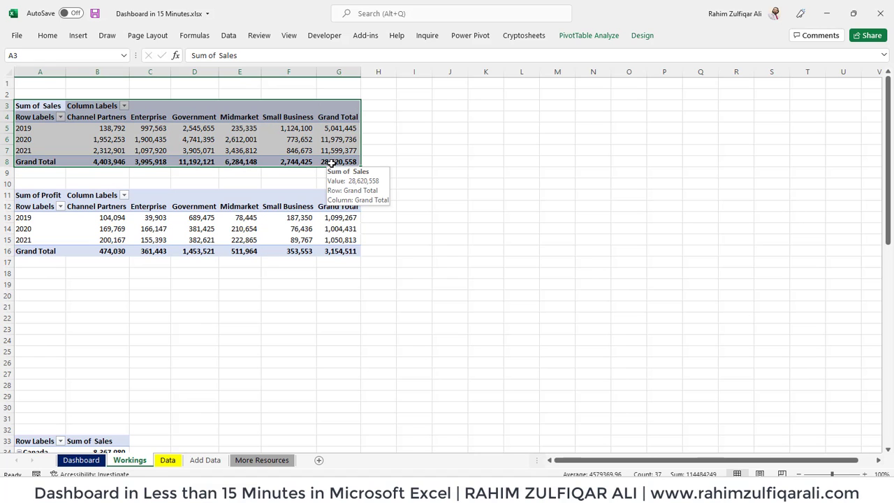
pyautogui.hotkey('ctrl', 'c')
pyautogui.click(454, 107)
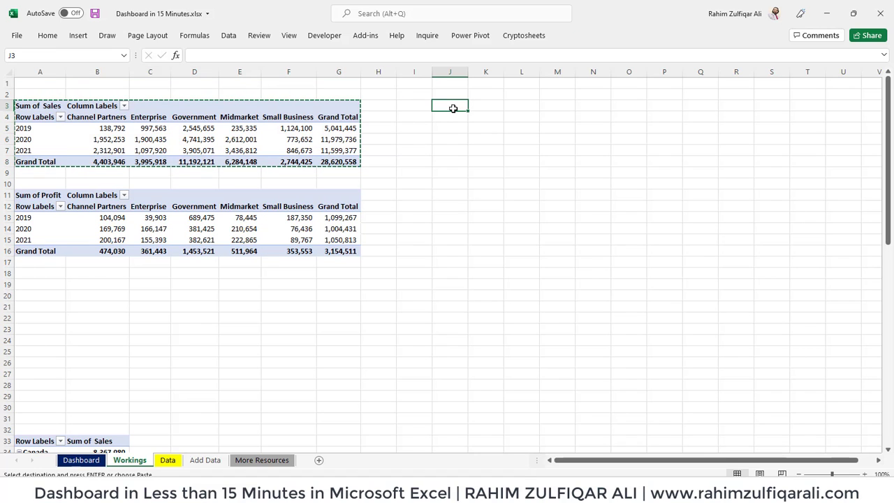
pyautogui.hotkey('ctrl', 'v')
# Step: Show the sales values of the PivotTable at J3 as % Difference From, with base field Year and base item (previous)
pyautogui.click(521, 138)
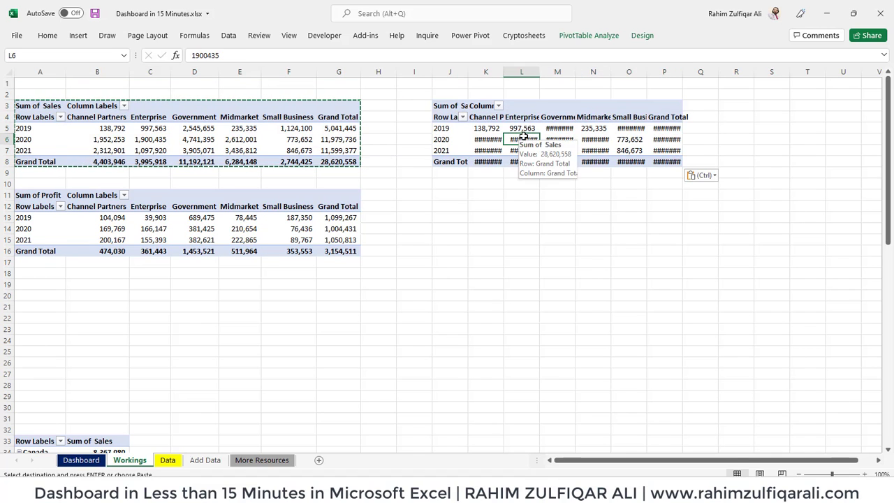
pyautogui.rightClick(522, 137)
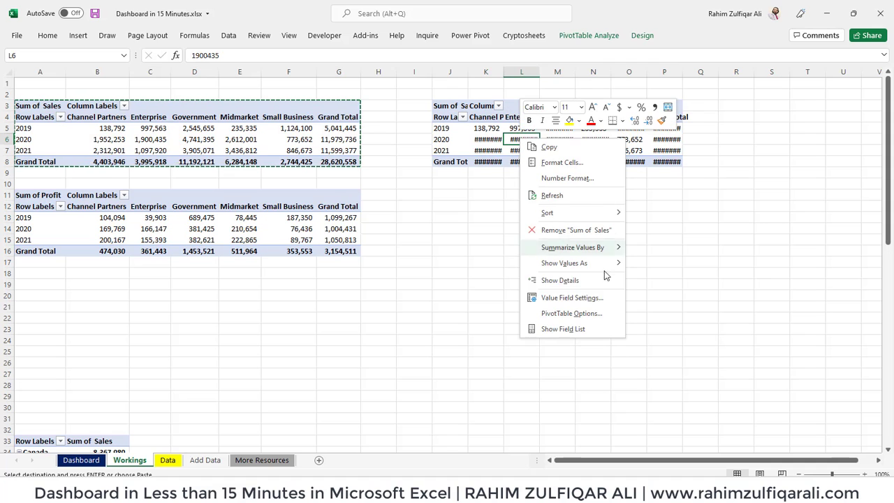
pyautogui.click(571, 298)
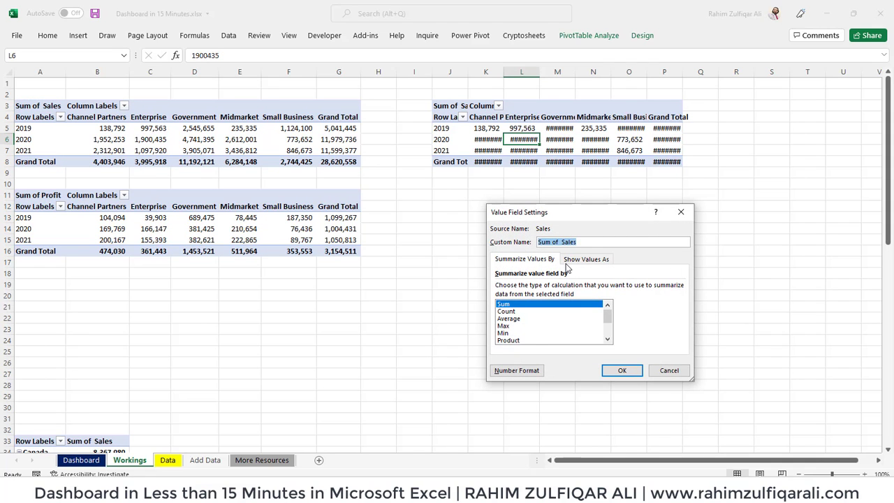
pyautogui.click(567, 263)
pyautogui.moveTo(567, 213); pyautogui.dragTo(487, 184)
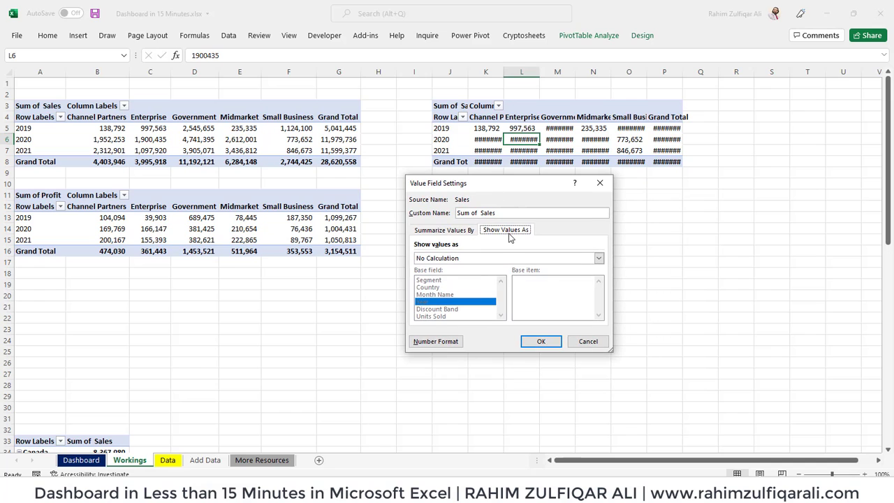
pyautogui.click(442, 260)
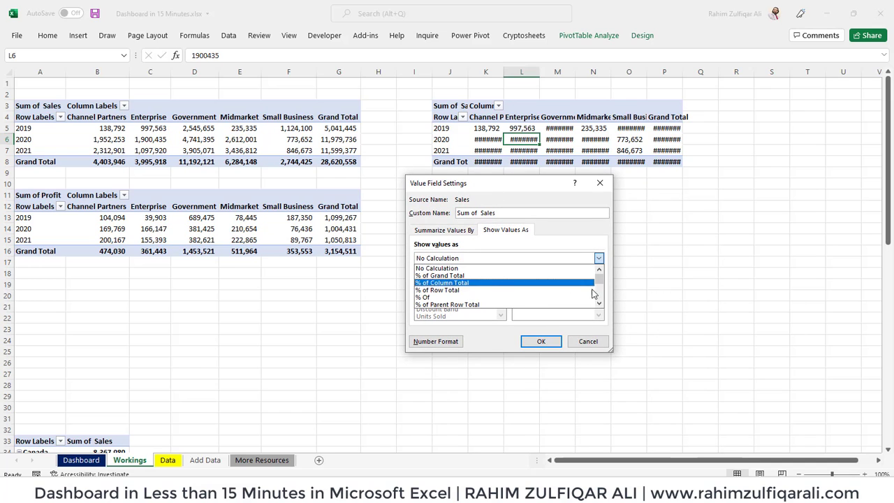
pyautogui.moveTo(599, 280); pyautogui.dragTo(601, 290)
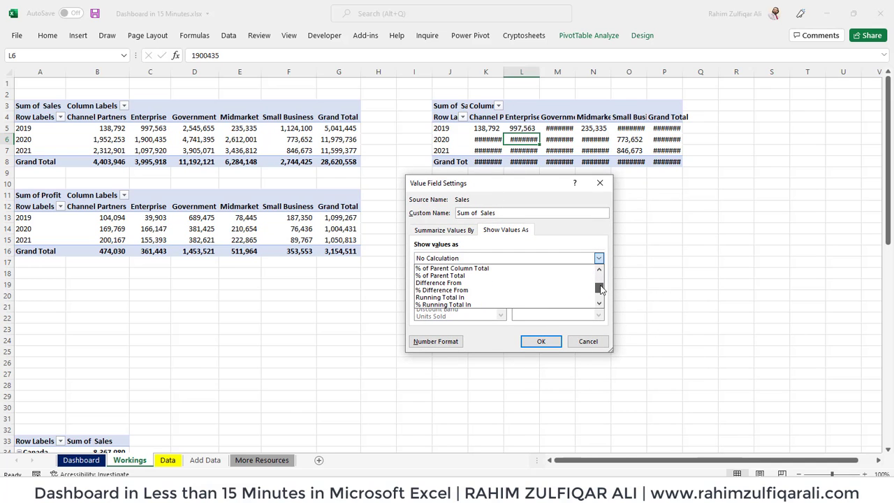
pyautogui.click(465, 290)
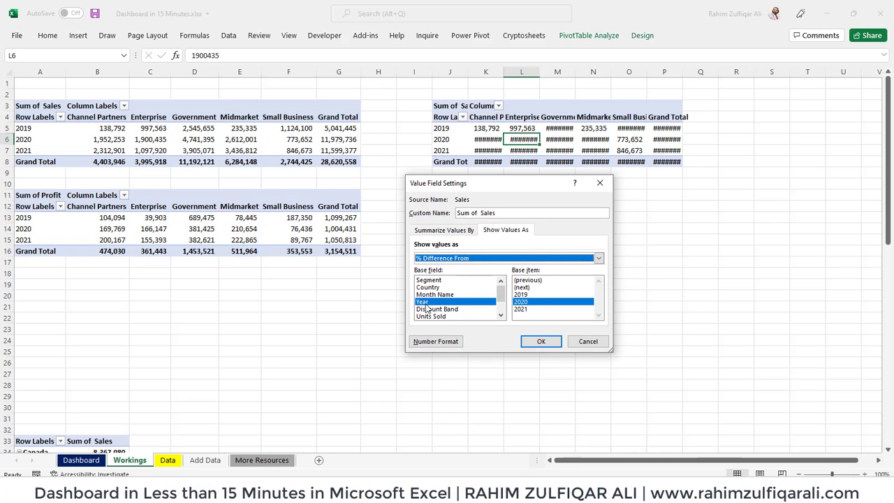
pyautogui.click(535, 280)
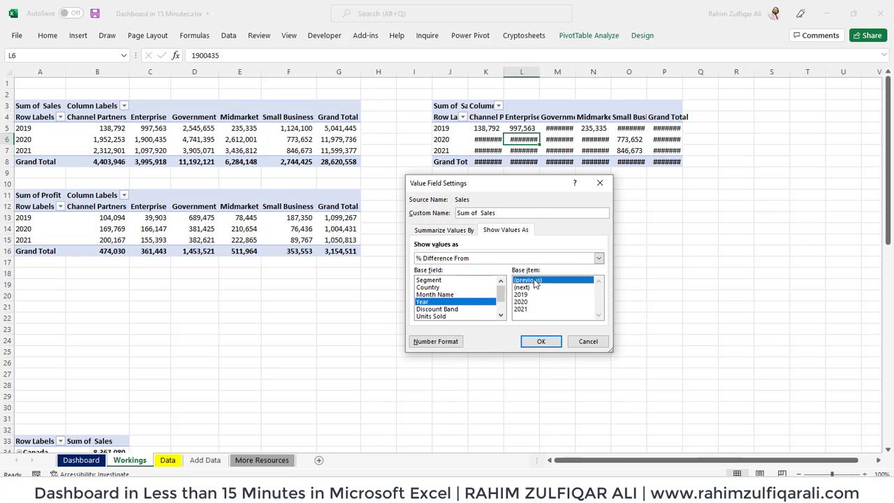
pyautogui.click(539, 341)
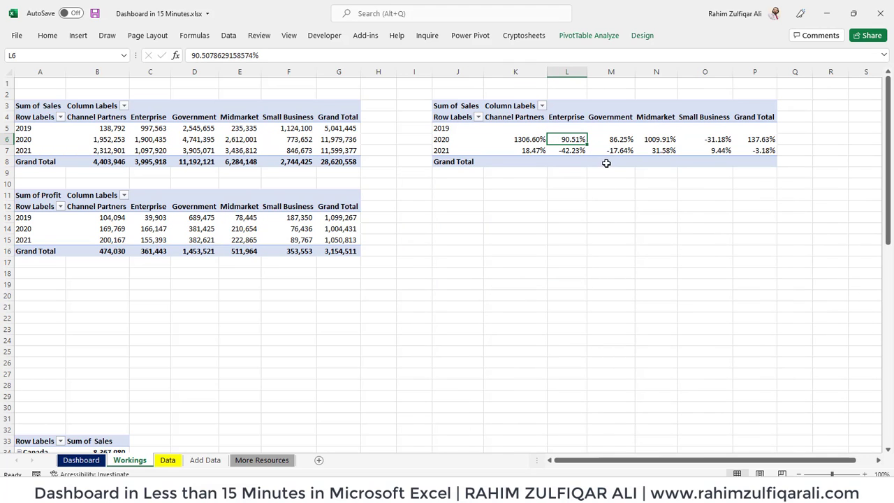
# Step: Examine the 2020 and 2021 year-on-year sales percentages per segment in the PivotTable at J3
pyautogui.press('Right')
pyautogui.press('Right')
pyautogui.press('Right')
pyautogui.press('Right')
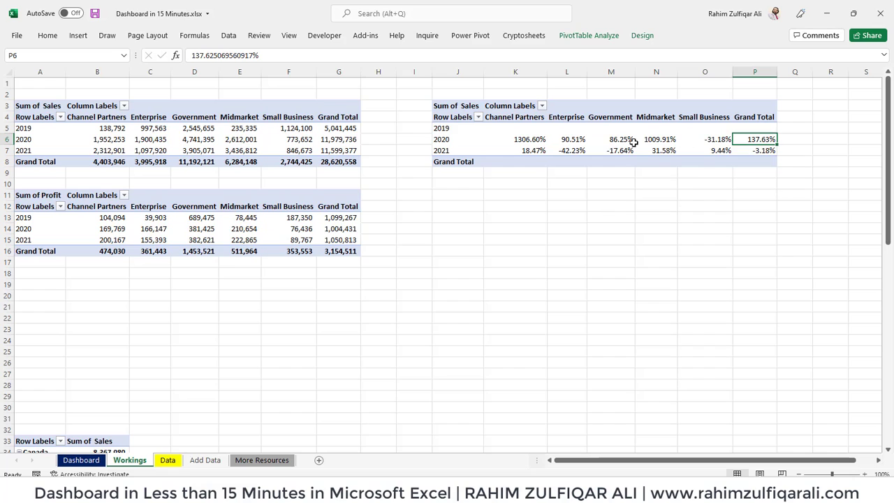
pyautogui.click(530, 142)
pyautogui.click(529, 149)
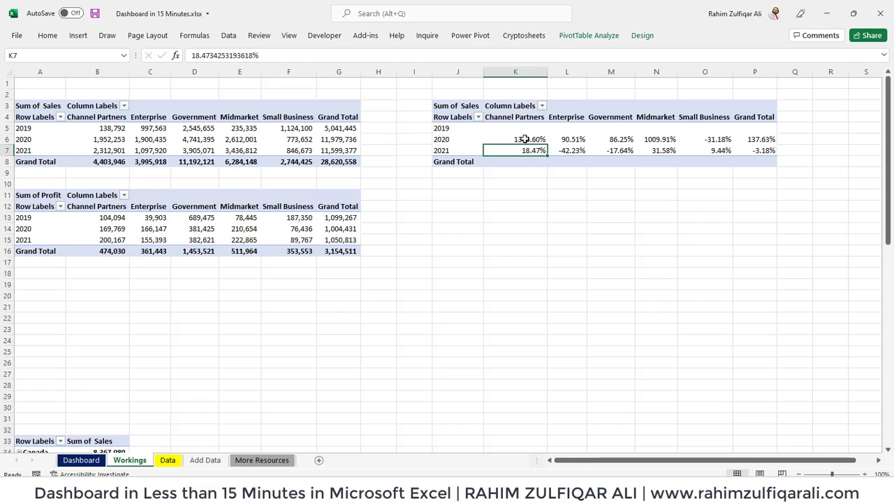
pyautogui.click(570, 140)
pyautogui.moveTo(610, 147)
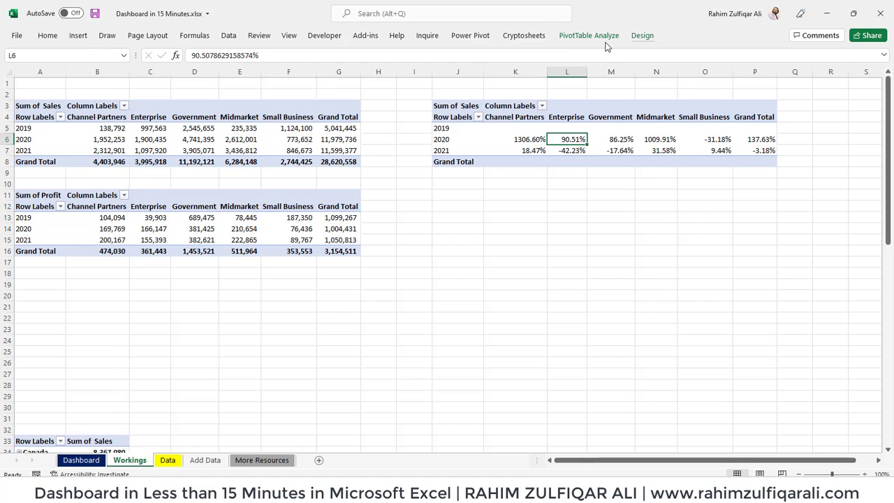
# Step: Insert a Clustered Column PivotChart from the year-on-year sales PivotTable at J3
pyautogui.click(589, 35)
pyautogui.click(679, 66)
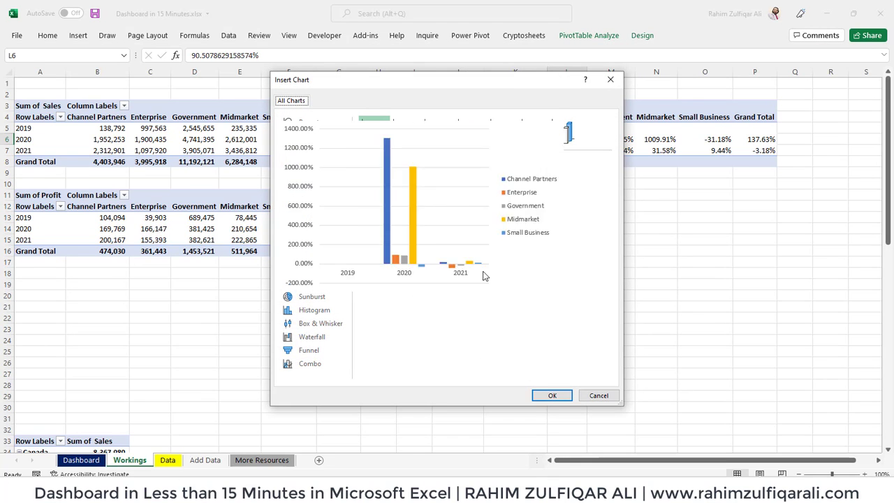
pyautogui.click(552, 395)
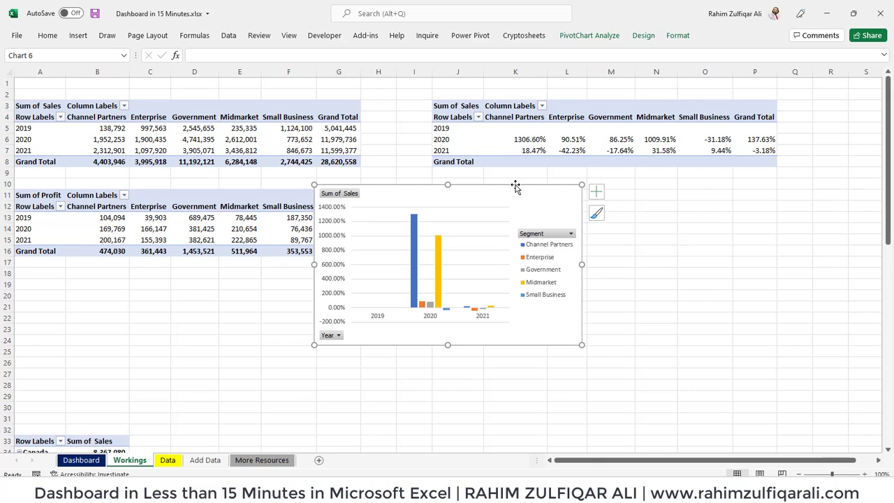
# Step: Move the column PivotChart from Workings to the Dashboard sheet and place it beside the Sales line chart
pyautogui.press('Delete')
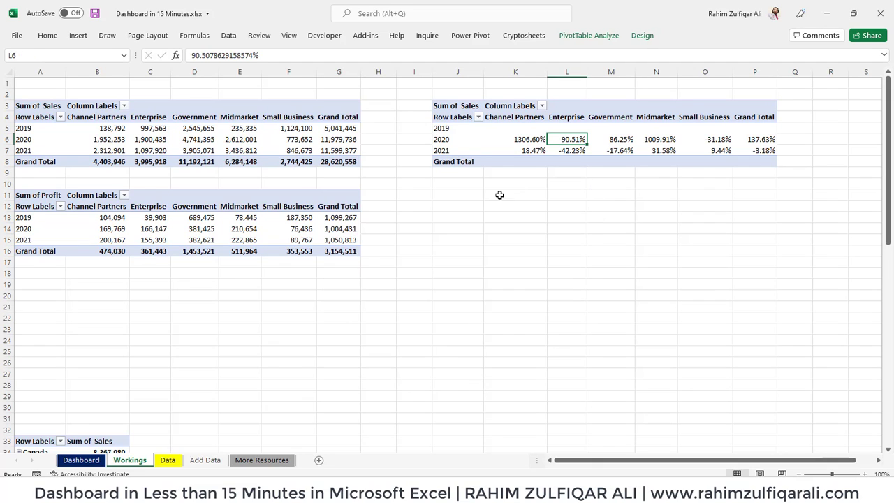
pyautogui.click(81, 460)
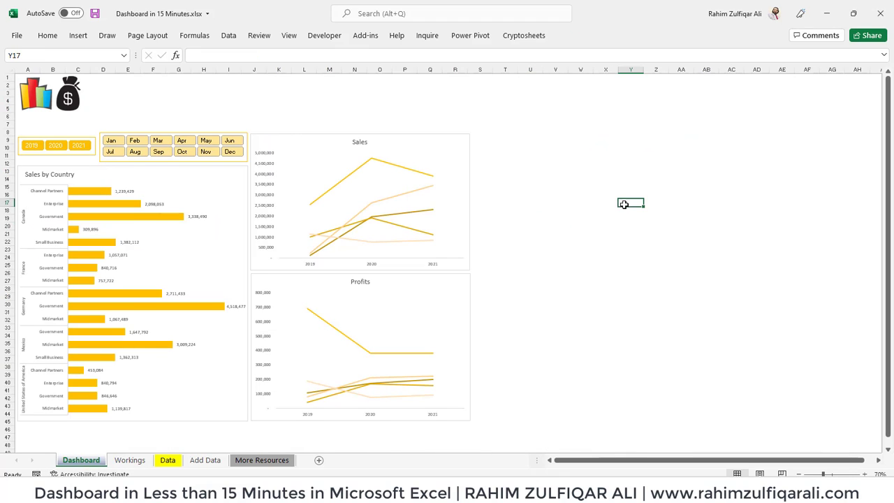
pyautogui.hotkey('ctrl', 'v')
pyautogui.moveTo(665, 202); pyautogui.dragTo(520, 133)
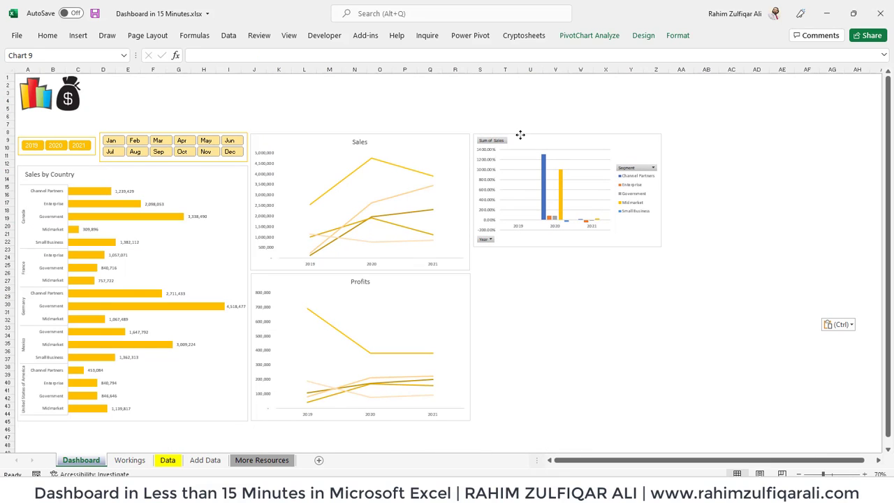
# Step: Enlarge the column chart to the Sales chart's height, remove field buttons, legend and gridlines, and add data labels and the title Sales - Year on Year Growth
pyautogui.moveTo(661, 245); pyautogui.dragTo(675, 269)
pyautogui.rightClick(636, 207)
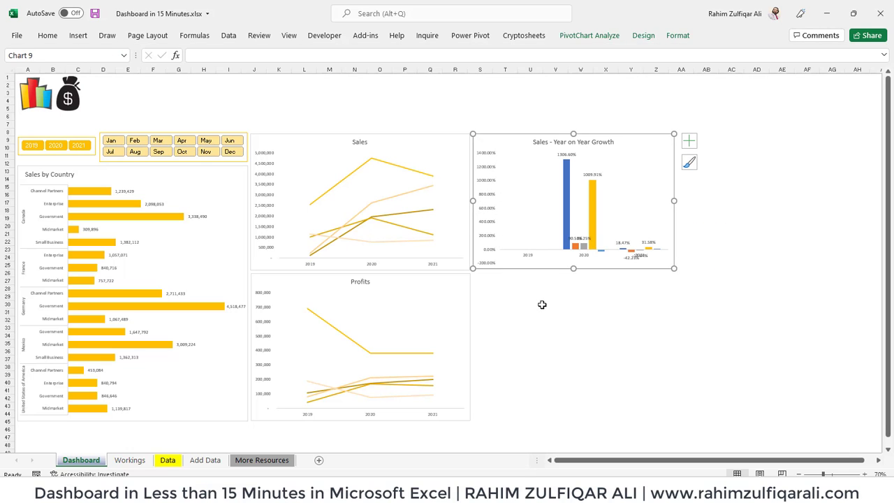
pyautogui.click(542, 305)
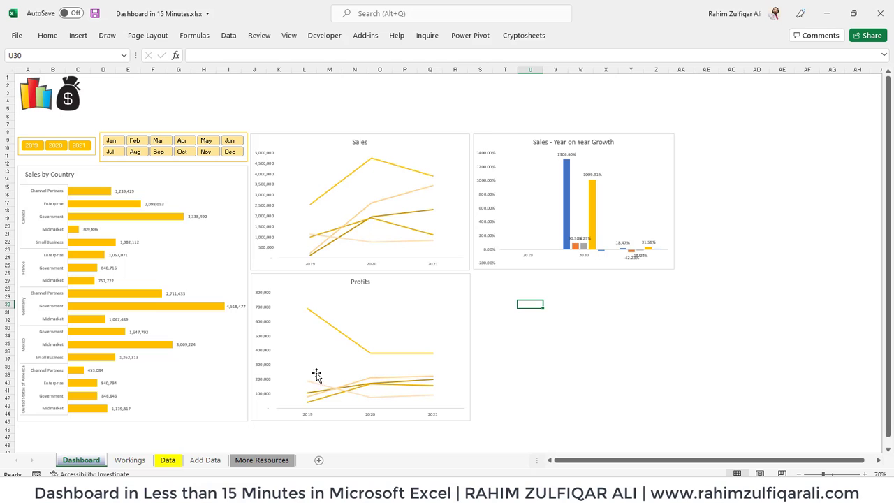
# Step: Copy the Sum of Profit PivotTable at A11 on the Workings sheet and paste it at J11
pyautogui.click(167, 460)
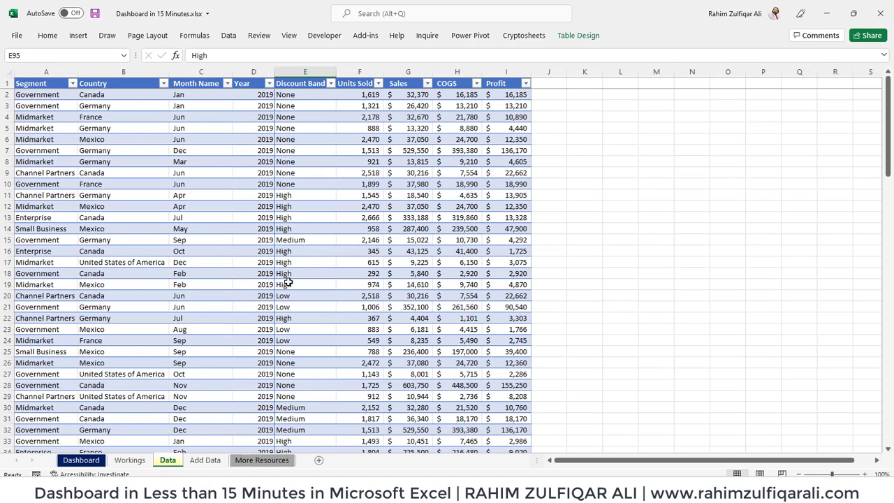
pyautogui.click(130, 460)
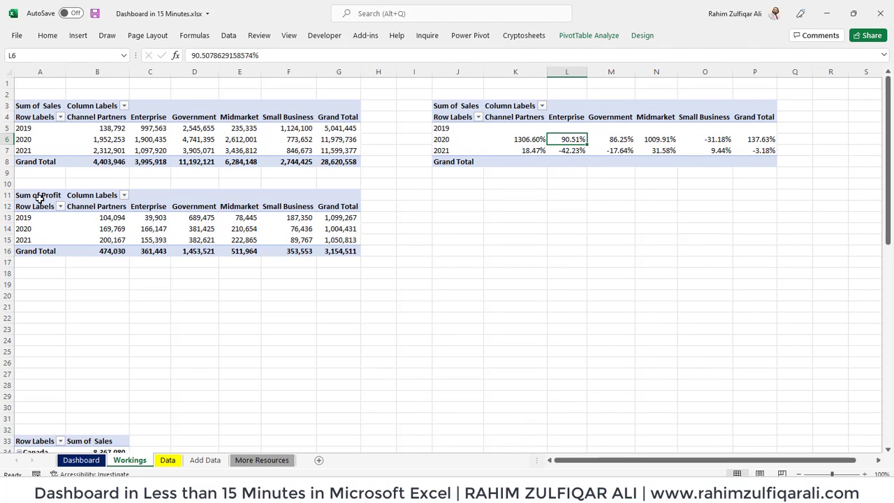
pyautogui.moveTo(40, 197); pyautogui.dragTo(341, 253)
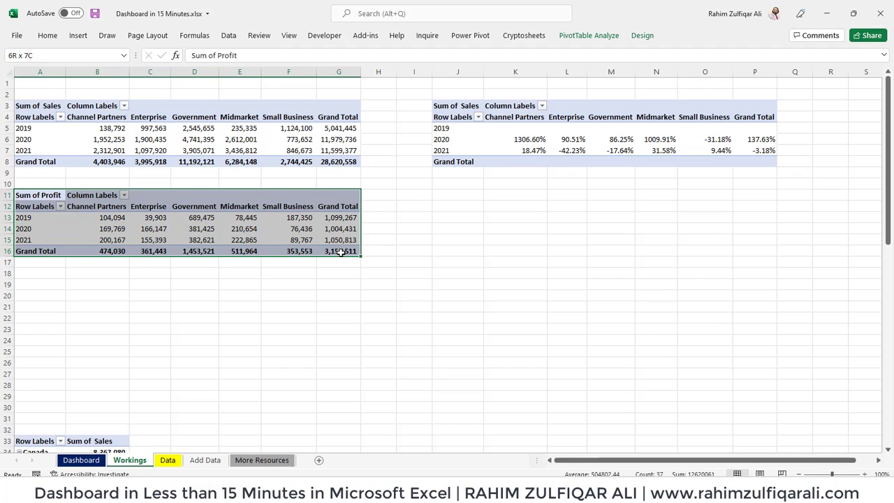
pyautogui.moveTo(341, 253)
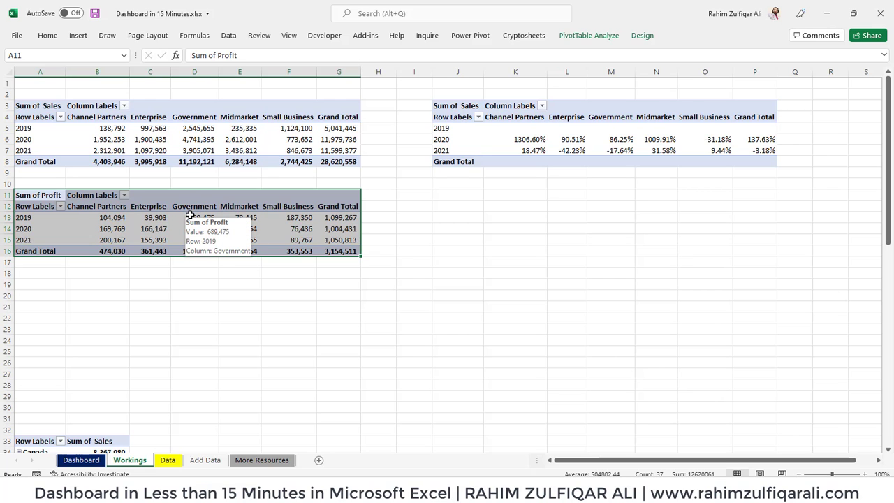
pyautogui.hotkey('ctrl', 'c')
pyautogui.click(458, 192)
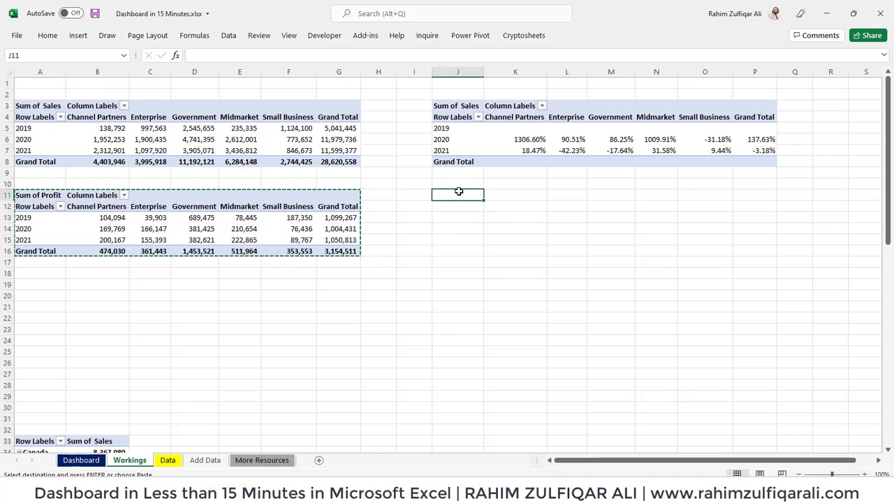
pyautogui.hotkey('ctrl', 'v')
# Step: Show the Profit values in the PivotTable at J11 as % Difference From, with base field Year and base item (previous)
pyautogui.rightClick(524, 221)
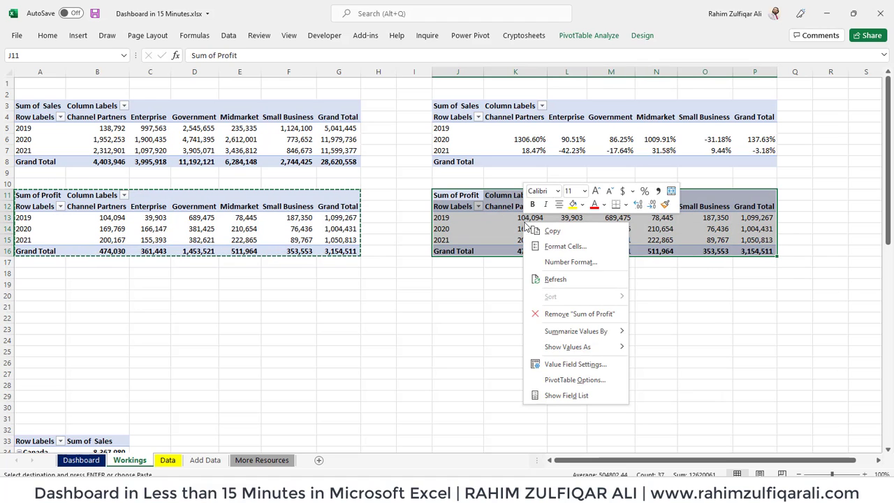
pyautogui.click(602, 360)
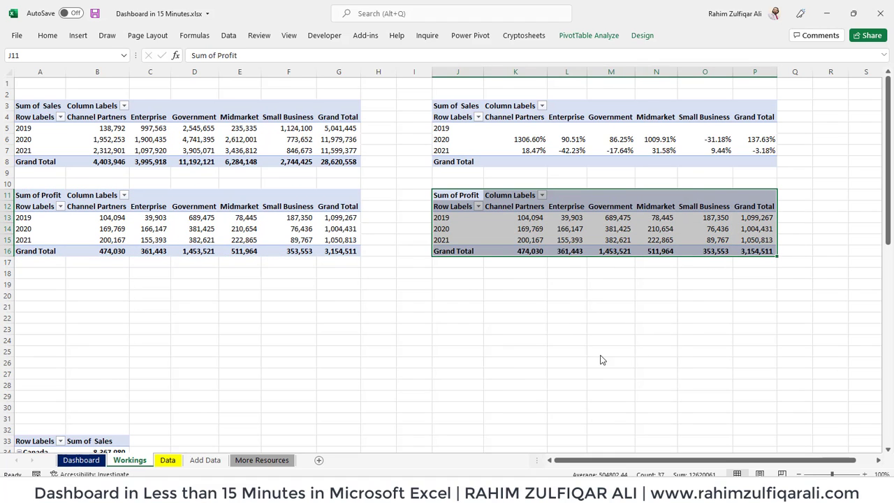
pyautogui.moveTo(557, 283); pyautogui.dragTo(415, 181)
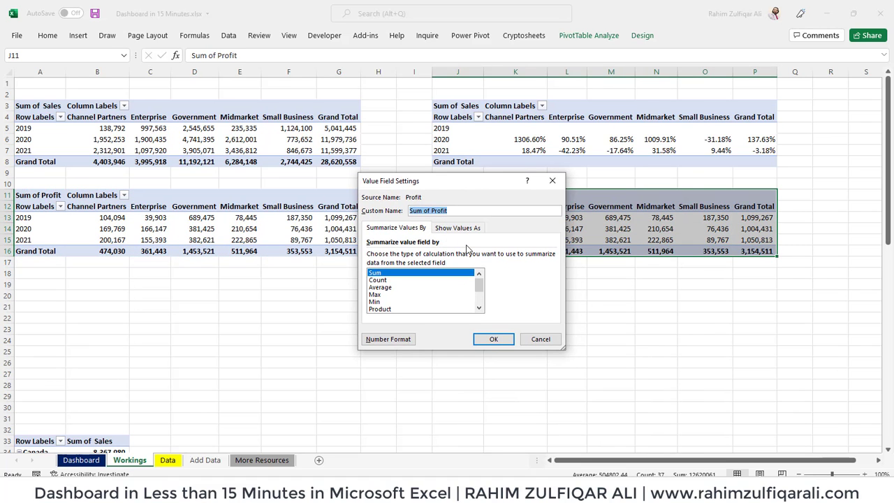
pyautogui.click(458, 229)
pyautogui.click(471, 256)
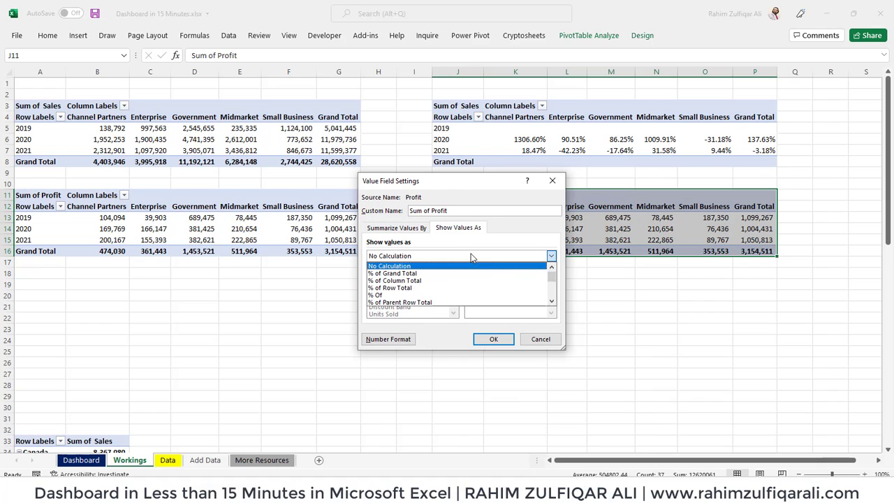
pyautogui.moveTo(552, 278); pyautogui.dragTo(552, 292)
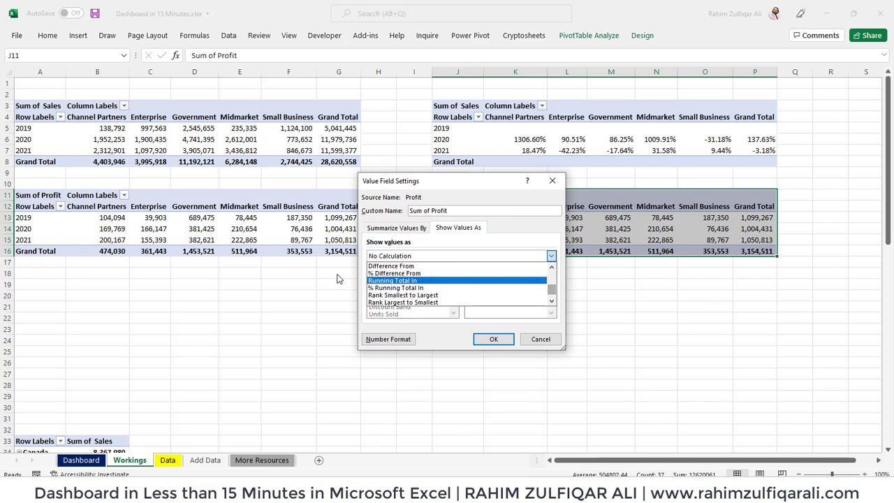
pyautogui.click(394, 273)
pyautogui.click(489, 278)
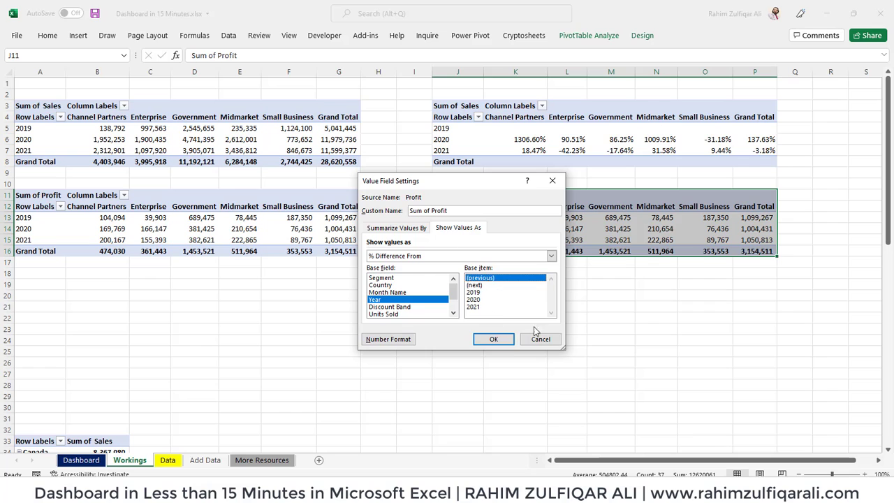
pyautogui.click(496, 339)
pyautogui.click(556, 231)
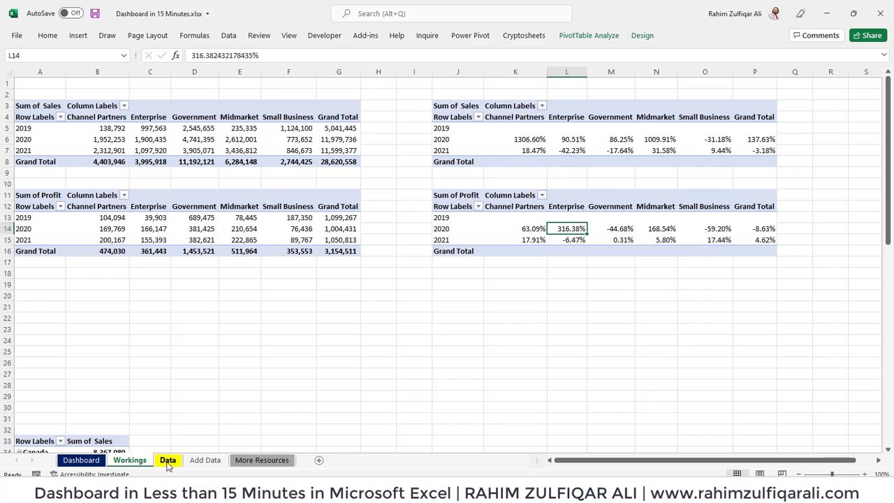
# Step: Insert a Clustered Column PivotChart from the year-on-year profit PivotTable at J11
pyautogui.click(529, 229)
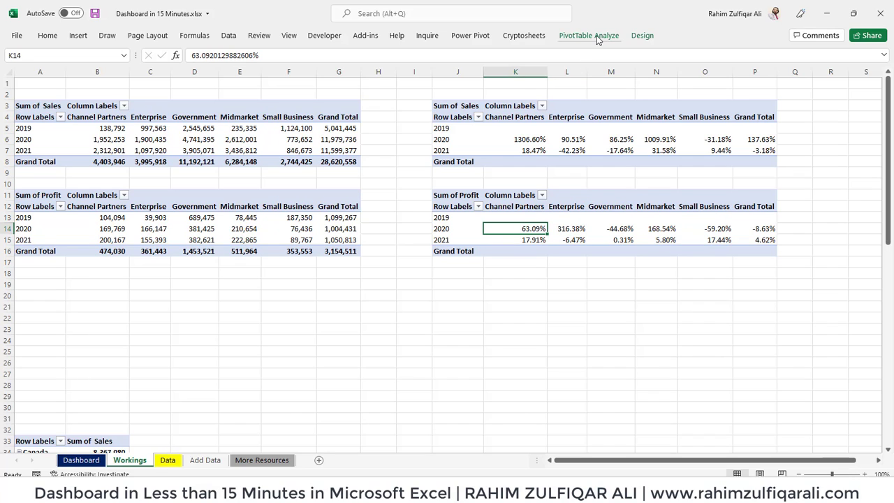
pyautogui.click(597, 36)
pyautogui.click(681, 66)
pyautogui.moveTo(427, 163)
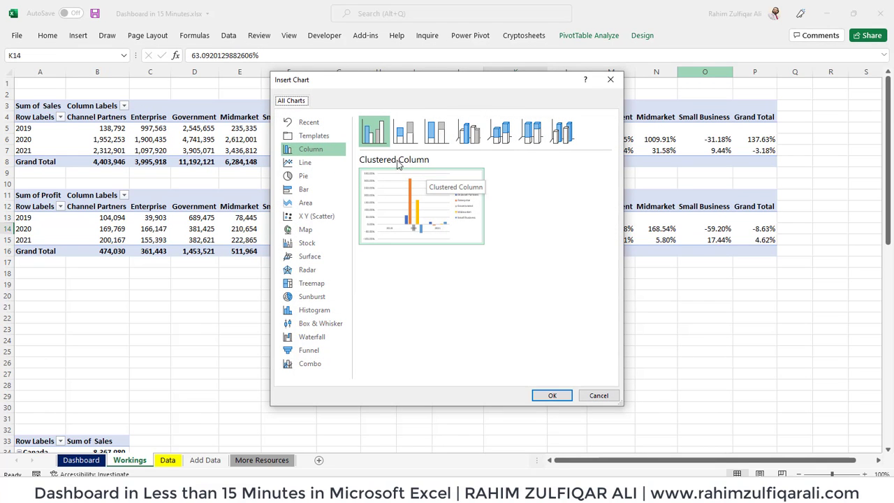
pyautogui.click(302, 192)
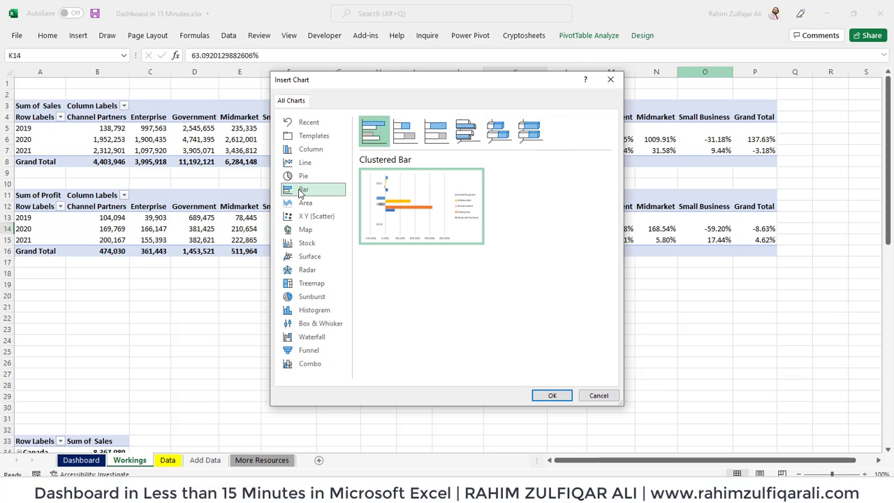
pyautogui.click(305, 176)
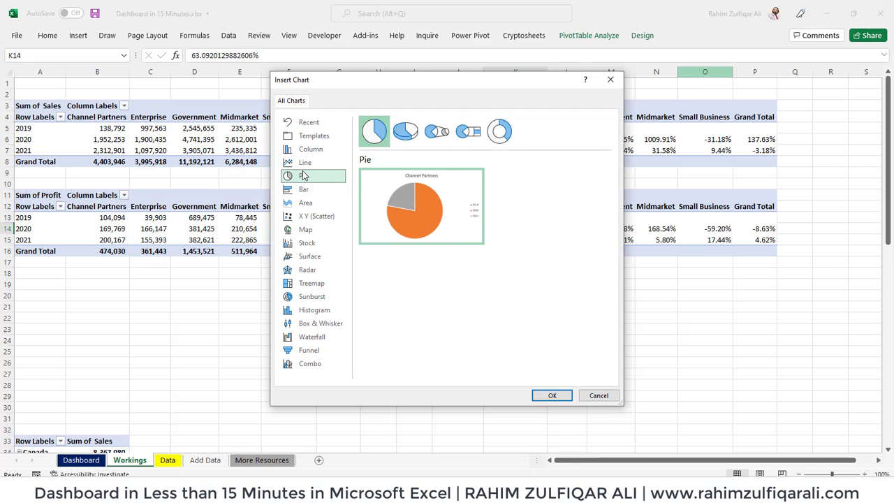
pyautogui.click(312, 149)
pyautogui.click(549, 395)
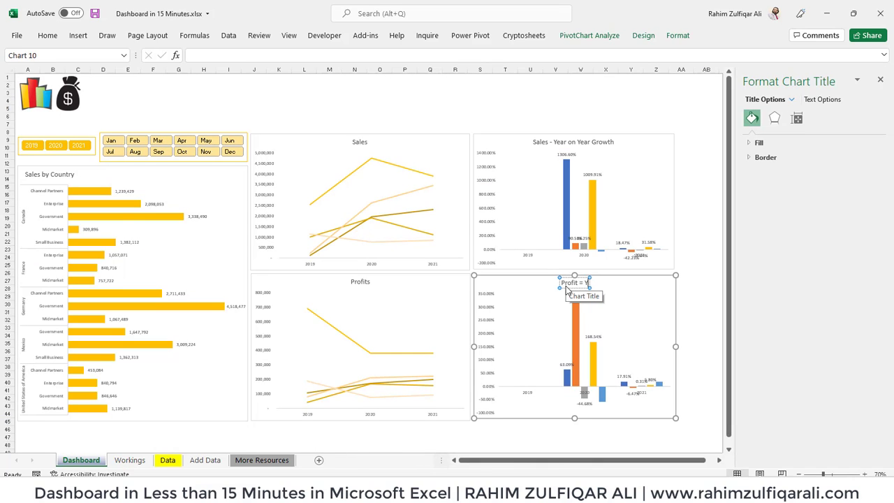
# Step: Title the profit column chart on Dashboard "Profit = Year on Year Growth" and close the formatting pane
pyautogui.write('Yea')
pyautogui.write('r')
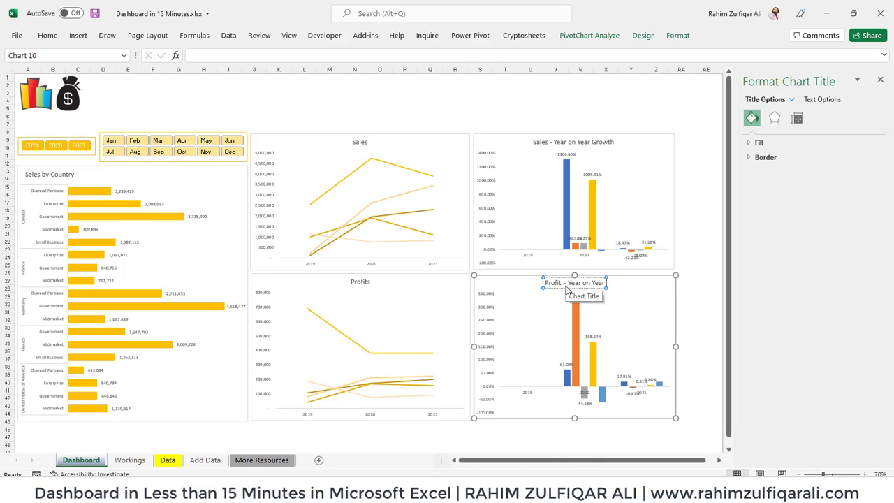
pyautogui.write(' Growth')
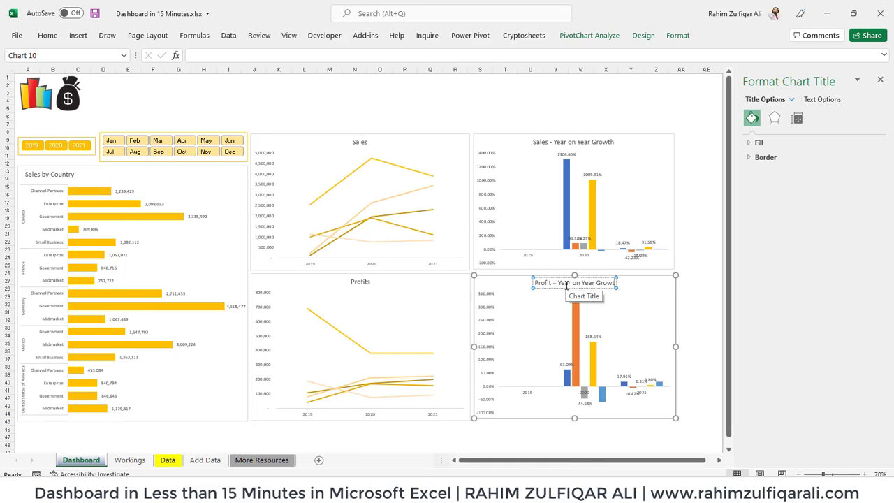
pyautogui.click(701, 230)
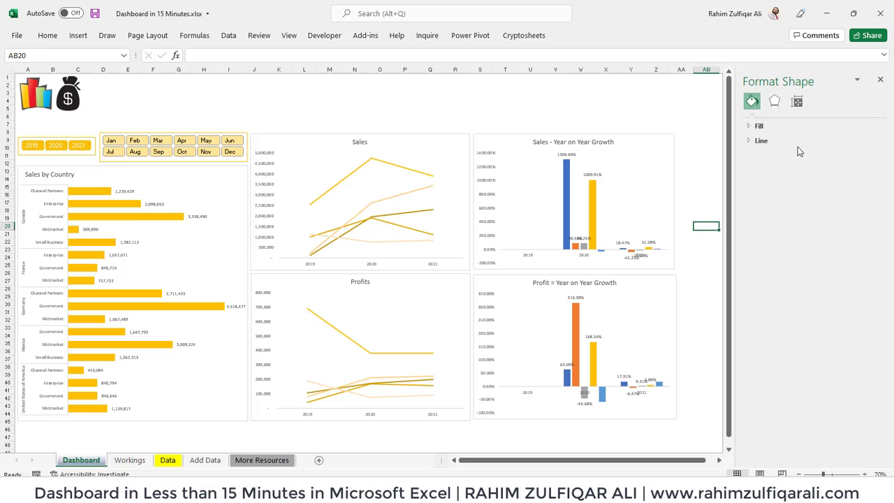
pyautogui.click(881, 79)
pyautogui.click(778, 165)
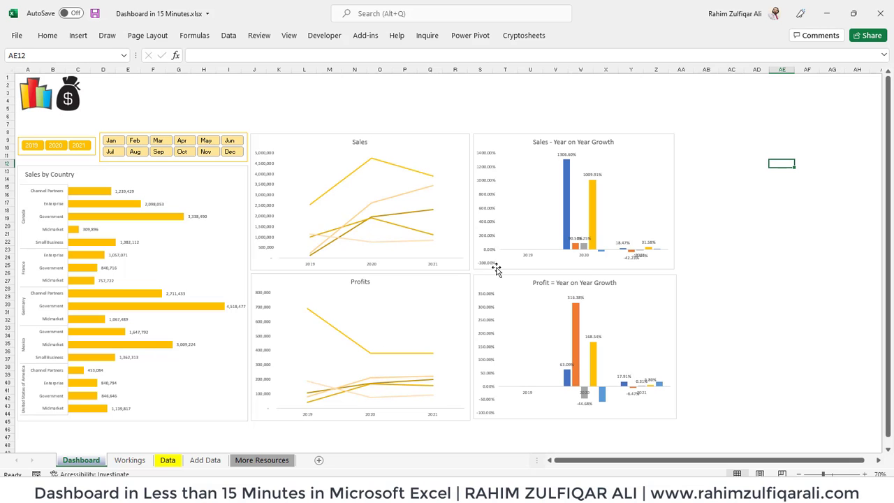
# Step: Insert a Segment slicer for the Sum of Sales PivotTable at A3 on the Workings sheet
pyautogui.click(166, 460)
pyautogui.click(130, 460)
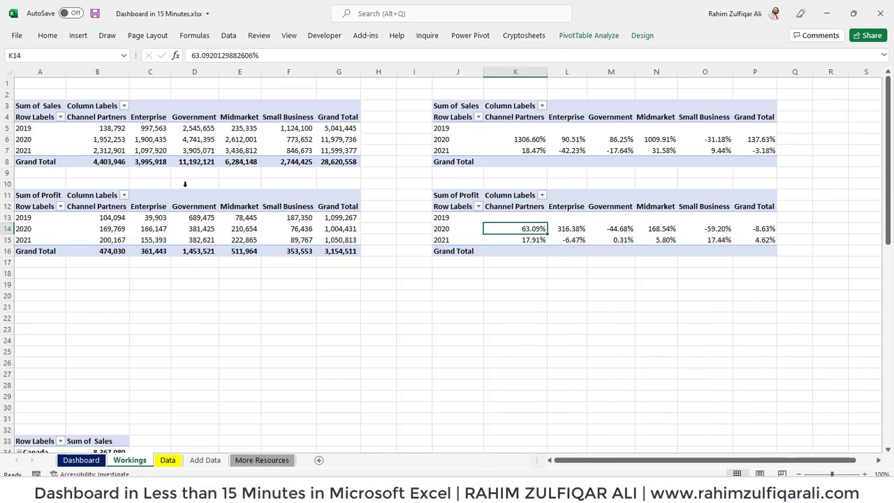
pyautogui.click(192, 150)
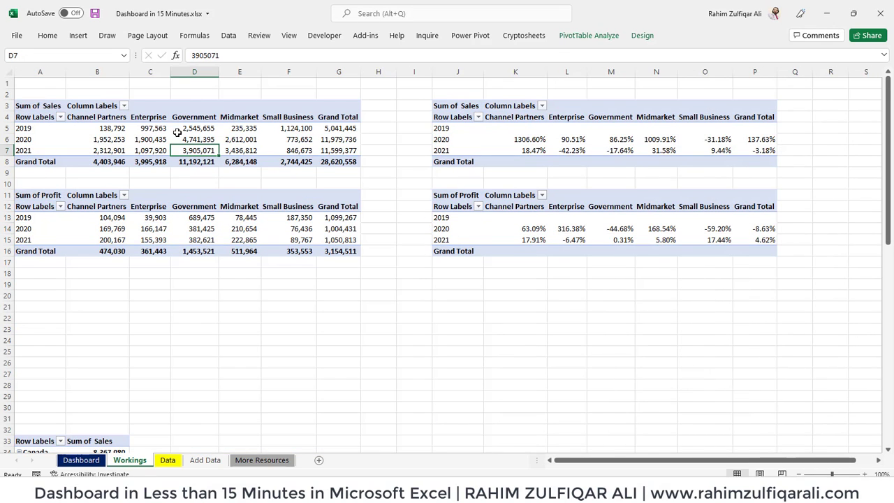
pyautogui.click(179, 129)
pyautogui.click(612, 37)
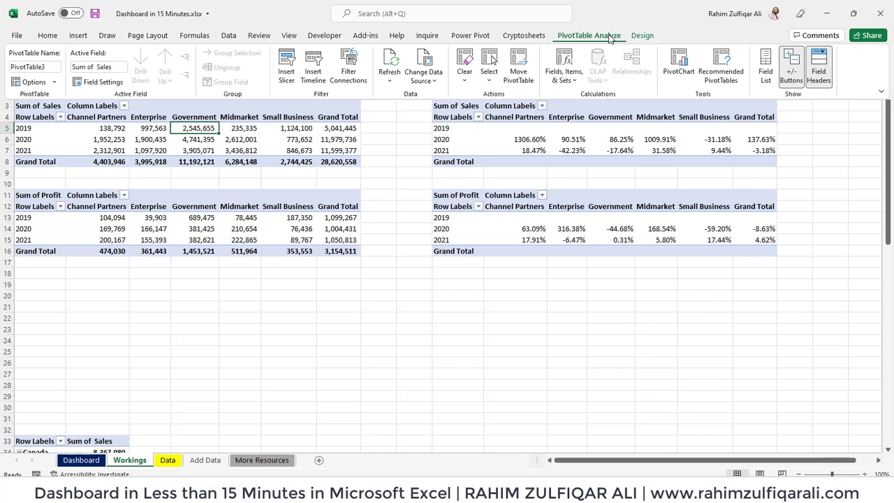
pyautogui.click(287, 66)
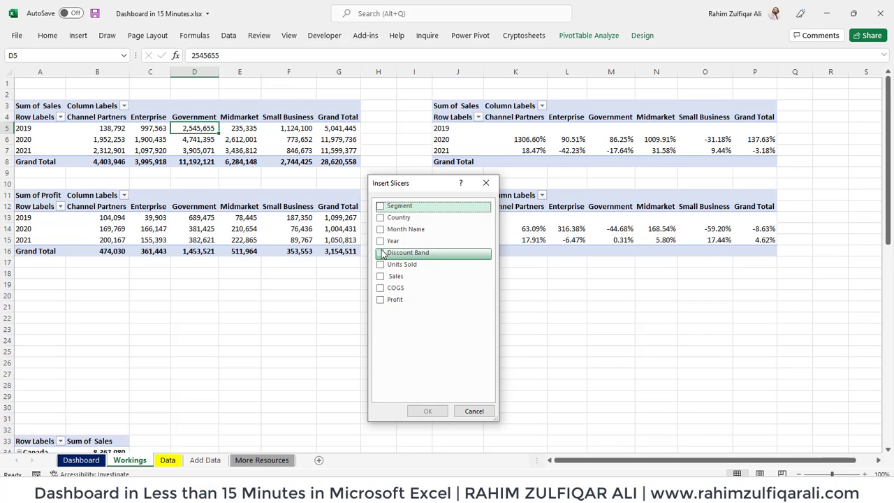
pyautogui.click(380, 206)
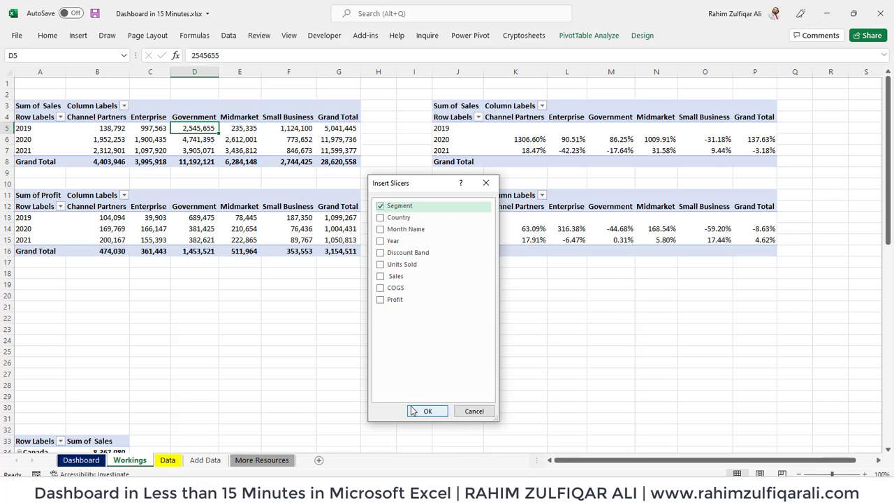
pyautogui.click(420, 410)
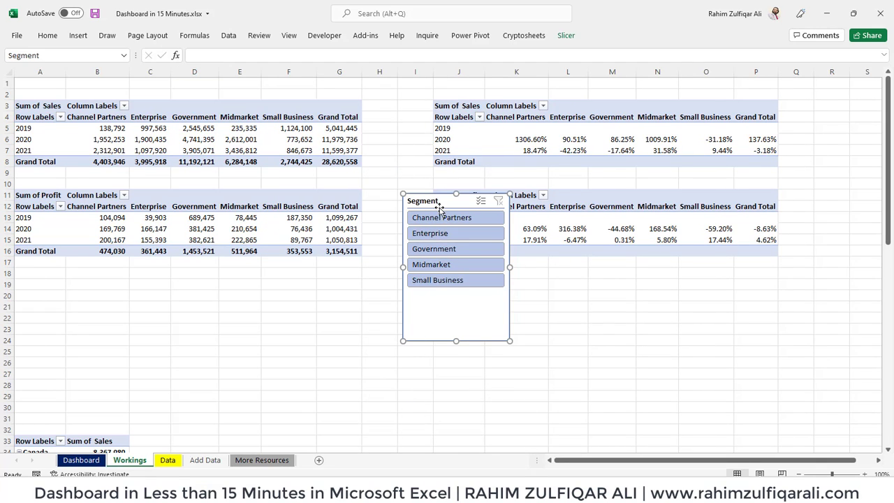
# Step: Move the Segment slicer from Workings to the Dashboard sheet and place it above the Sales charts
pyautogui.hotkey('ctrl', 'x')
pyautogui.click(79, 460)
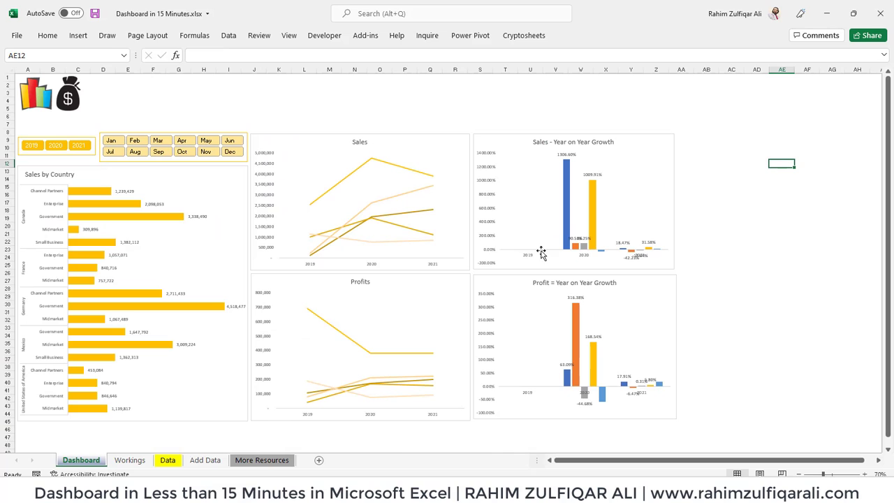
pyautogui.click(505, 109)
pyautogui.hotkey('ctrl', 'v')
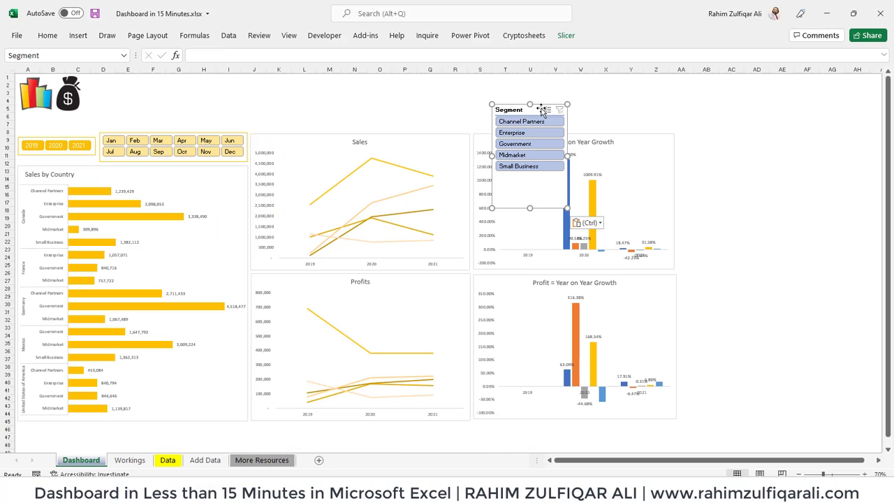
pyautogui.moveTo(540, 104); pyautogui.dragTo(473, 76)
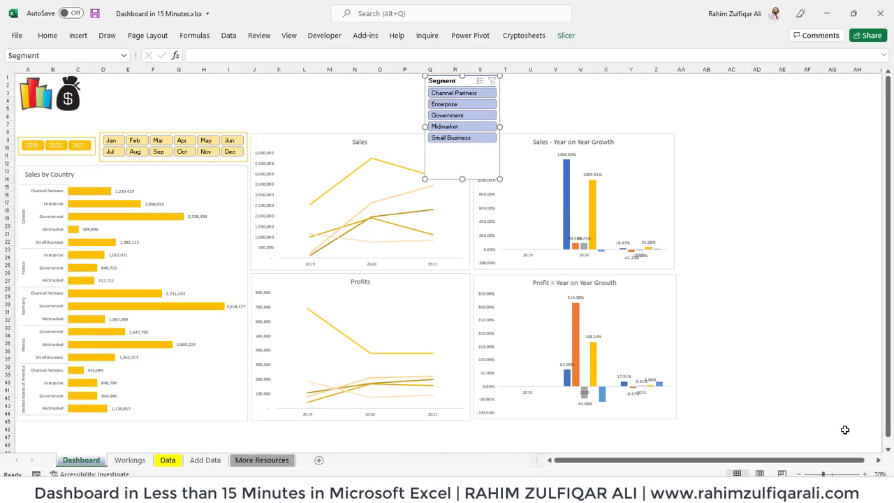
# Step: Set the Segment slicer to 5 columns and resize it into a wide, short strip above the charts
pyautogui.keyDown('ctrl'); pyautogui.scroll(2, 755, 79); pyautogui.keyUp('ctrl')
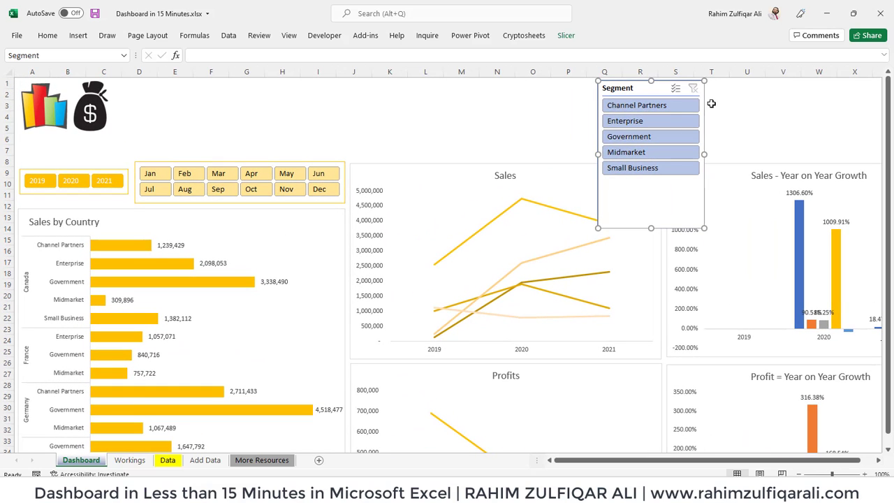
pyautogui.click(561, 38)
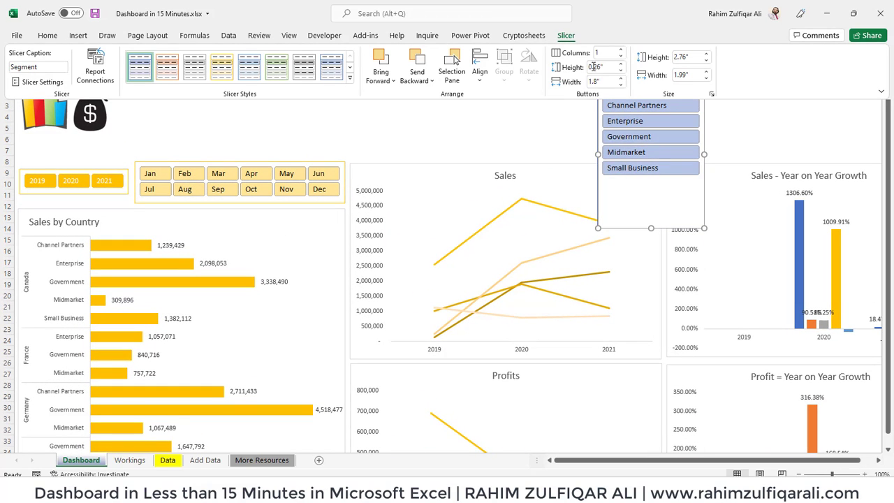
pyautogui.click(620, 50)
pyautogui.click(620, 49)
pyautogui.click(620, 50)
pyautogui.click(620, 49)
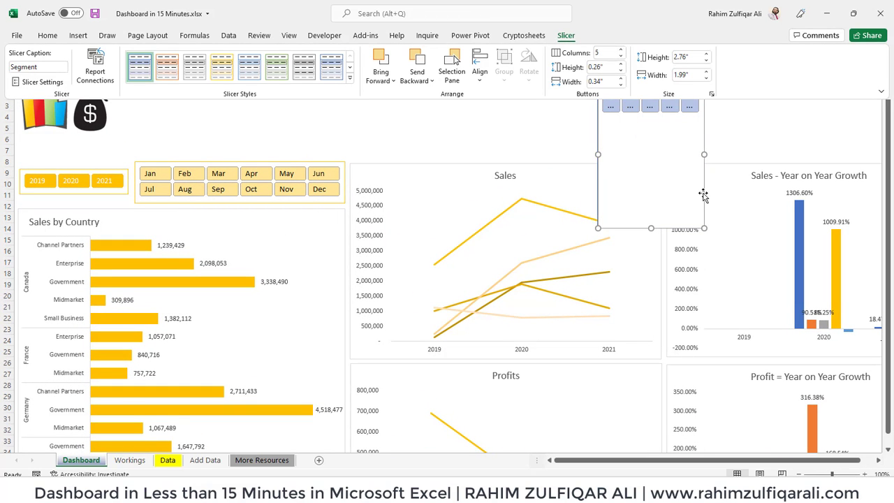
pyautogui.moveTo(701, 228); pyautogui.dragTo(854, 113)
pyautogui.moveTo(567, 117); pyautogui.dragTo(553, 122)
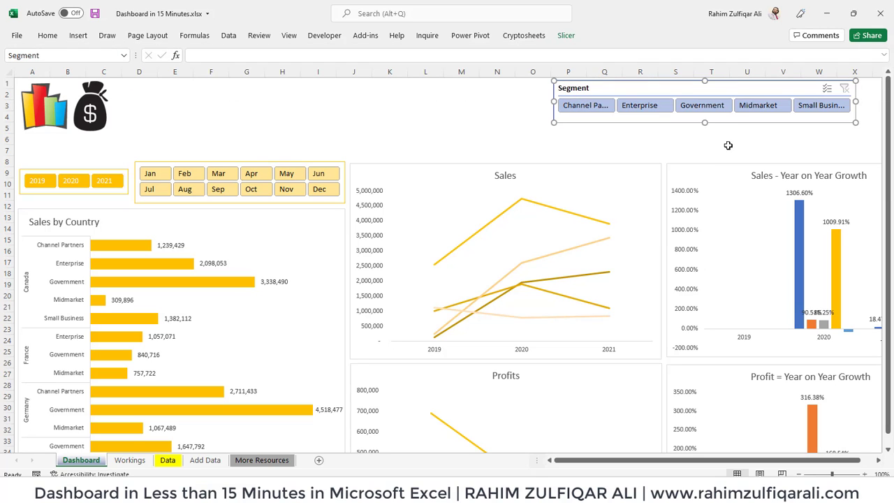
# Step: Hide the Segment slicer's header and apply the dark gold slicer style to it
pyautogui.rightClick(676, 89)
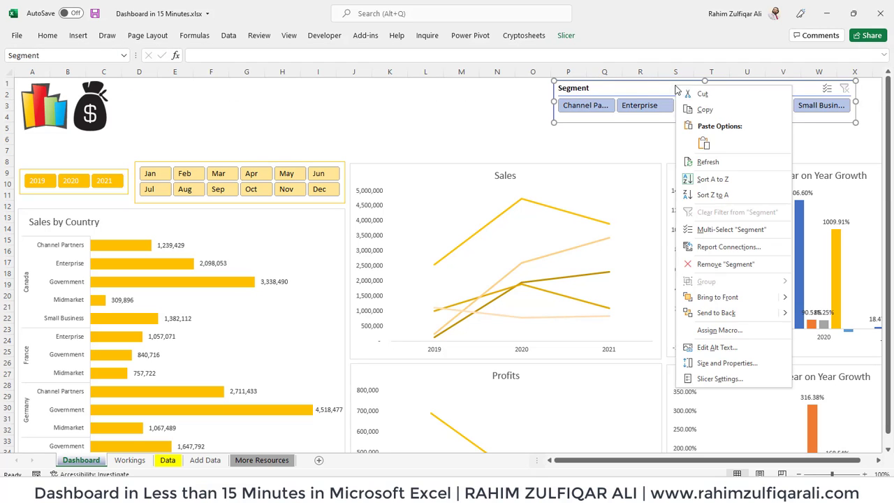
pyautogui.click(720, 379)
pyautogui.click(631, 378)
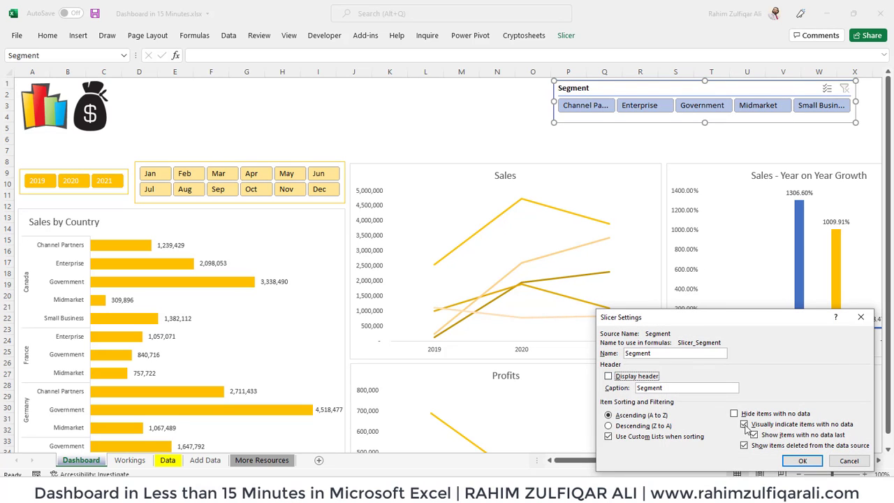
pyautogui.click(802, 461)
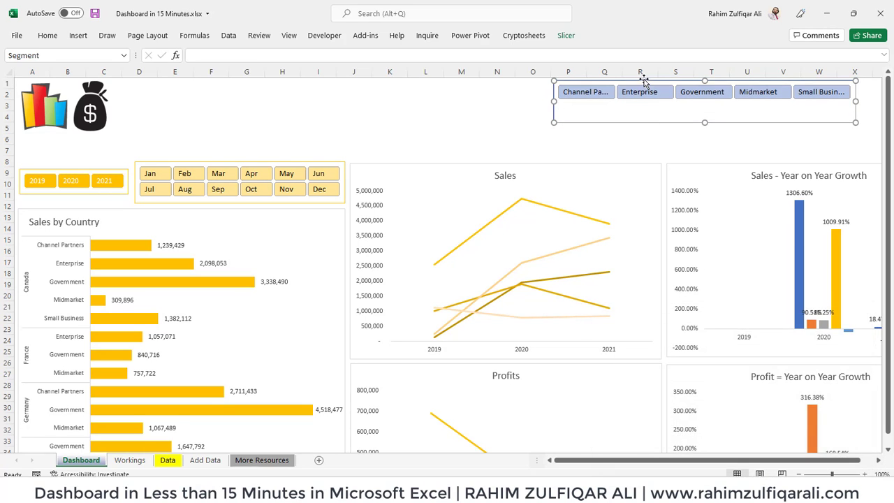
pyautogui.click(567, 36)
pyautogui.click(351, 83)
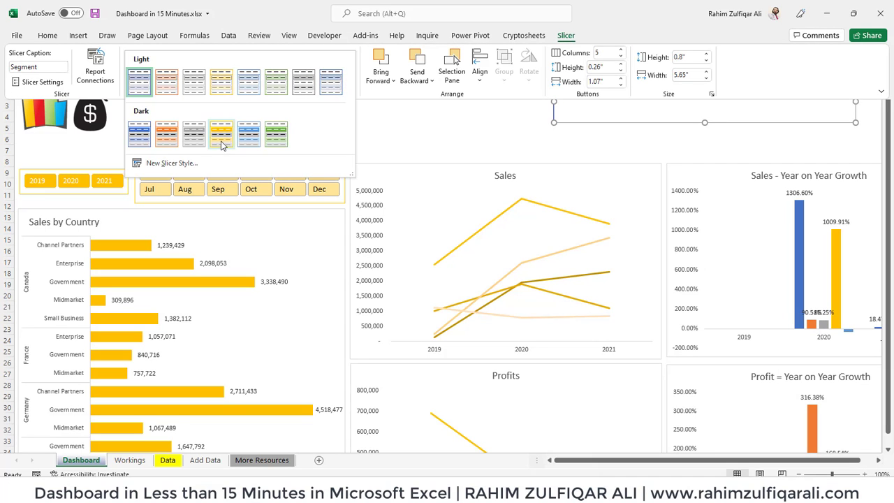
pyautogui.click(221, 136)
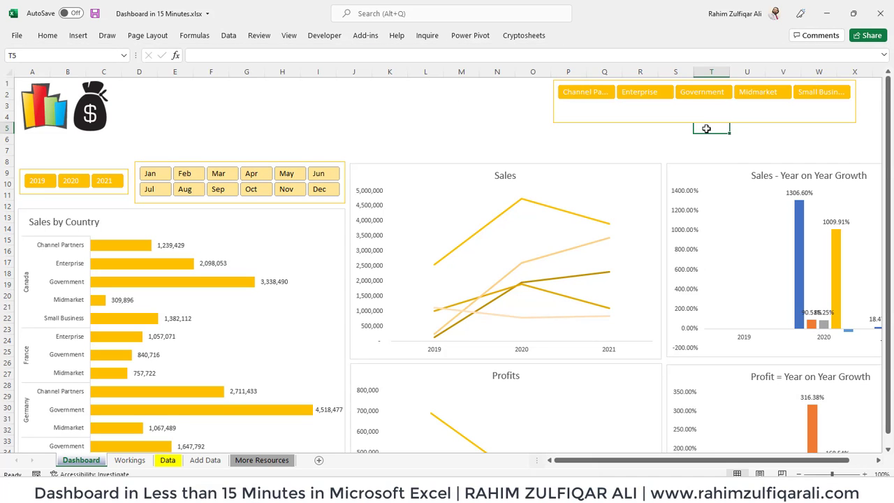
# Step: Resize the Segment slicer to one button row wide enough for the full segment names and place it at the dashboard's upper-right corner
pyautogui.moveTo(704, 113); pyautogui.dragTo(705, 107)
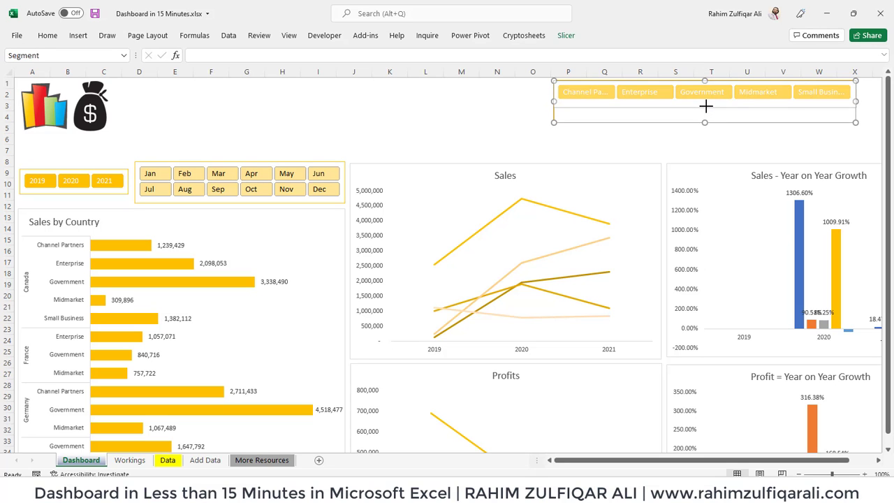
pyautogui.moveTo(860, 92); pyautogui.dragTo(879, 91)
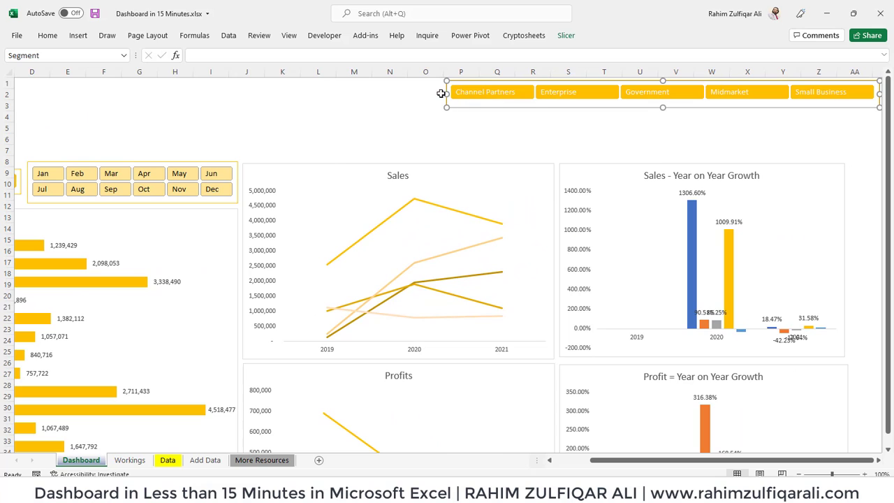
pyautogui.moveTo(447, 93); pyautogui.dragTo(523, 120)
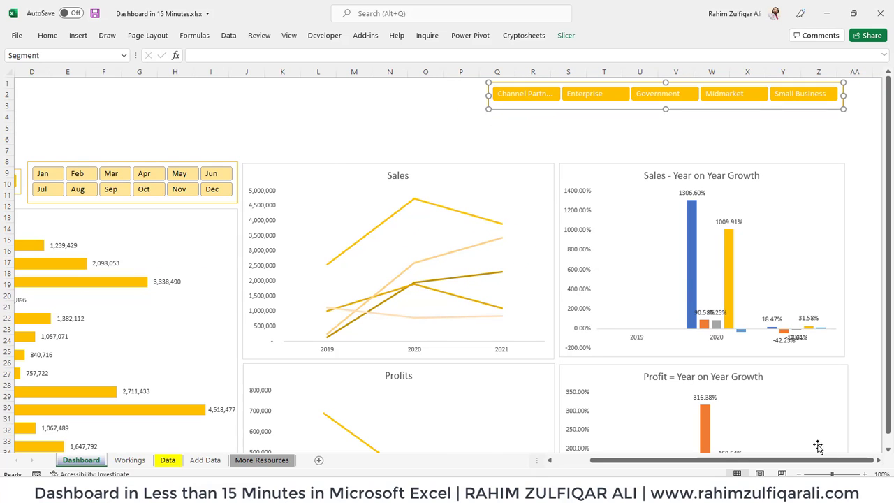
pyautogui.click(799, 473)
pyautogui.click(799, 474)
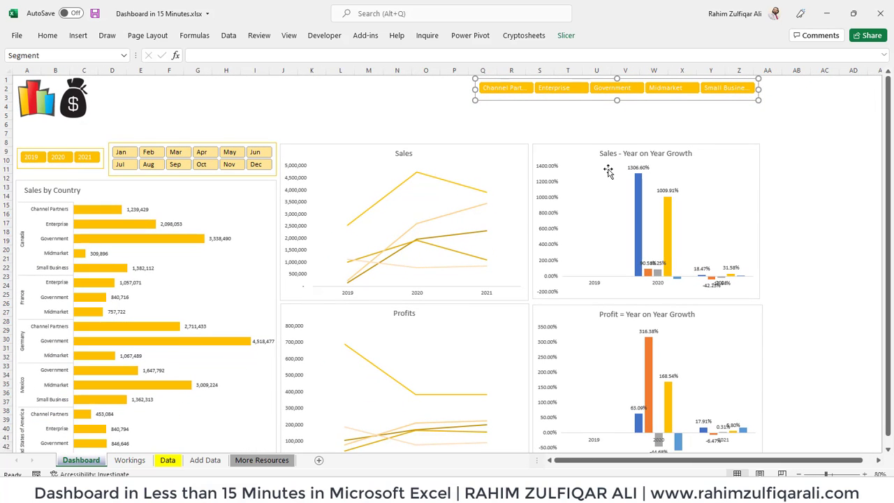
pyautogui.moveTo(759, 89); pyautogui.dragTo(808, 88)
pyautogui.moveTo(714, 102); pyautogui.dragTo(762, 105)
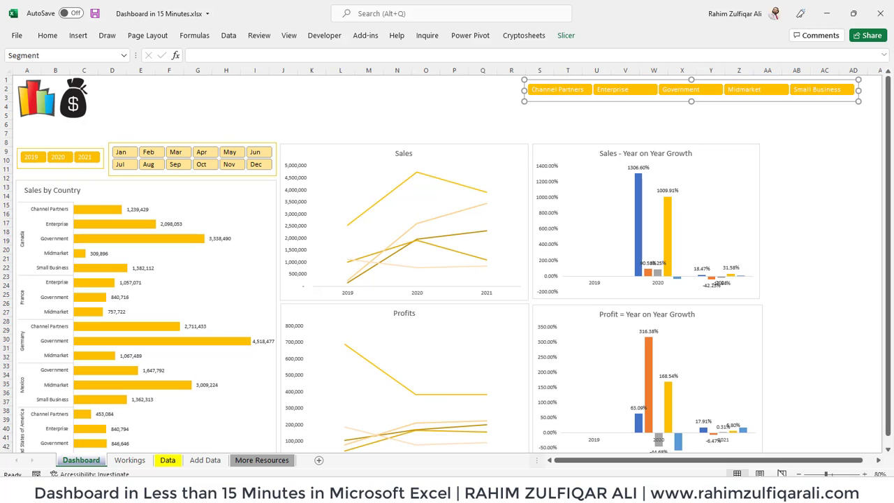
pyautogui.click(799, 474)
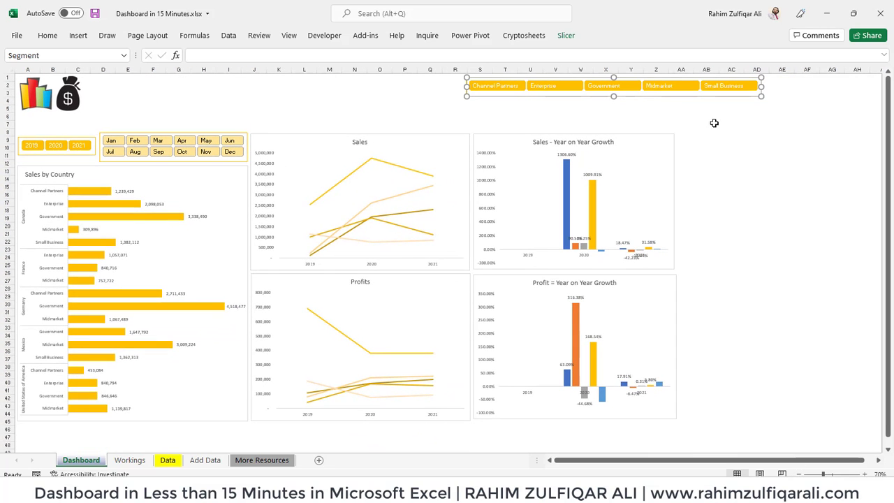
pyautogui.moveTo(699, 98); pyautogui.dragTo(800, 97)
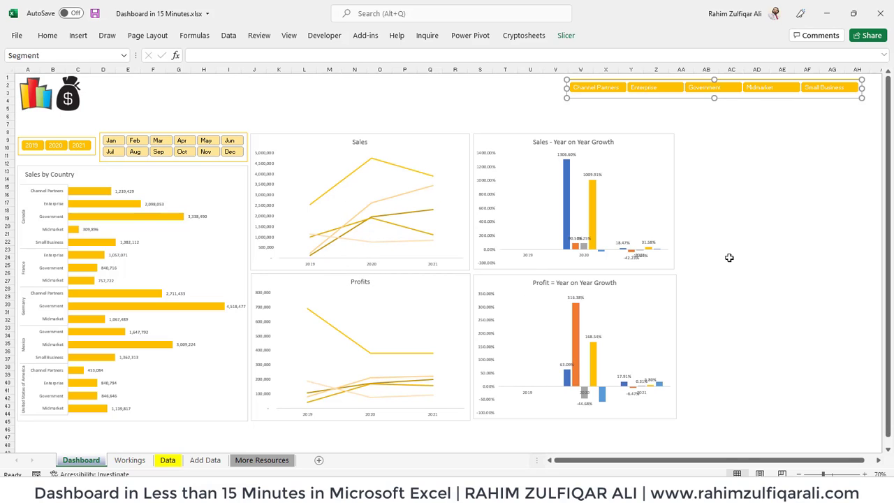
pyautogui.click(750, 228)
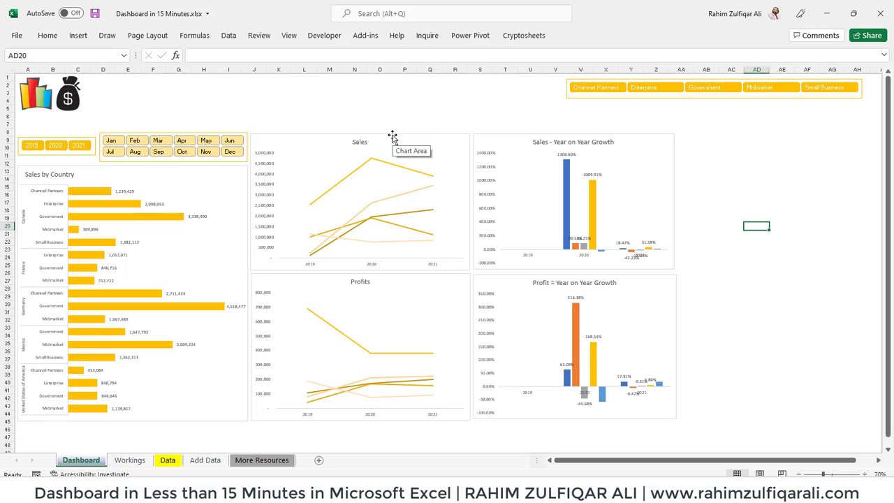
# Step: Insert a Line PivotChart from the Sum of Sales PivotTable at A3 on the Workings sheet
pyautogui.click(130, 460)
pyautogui.click(199, 139)
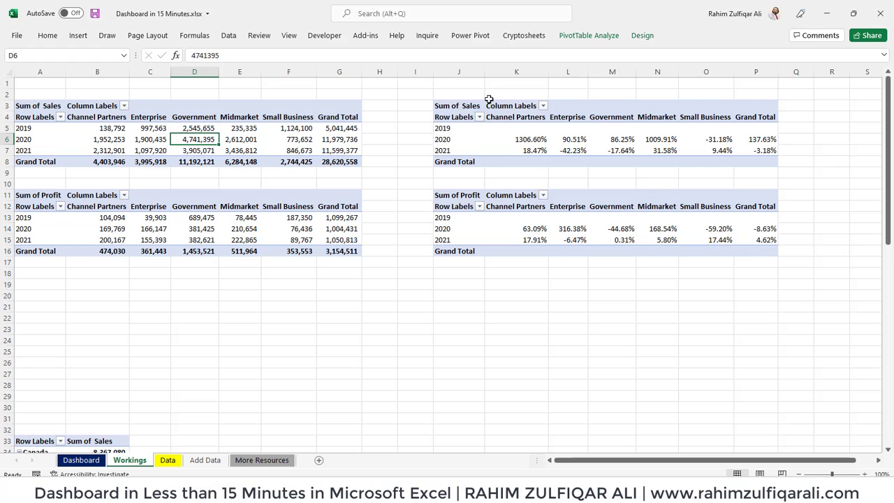
pyautogui.click(589, 36)
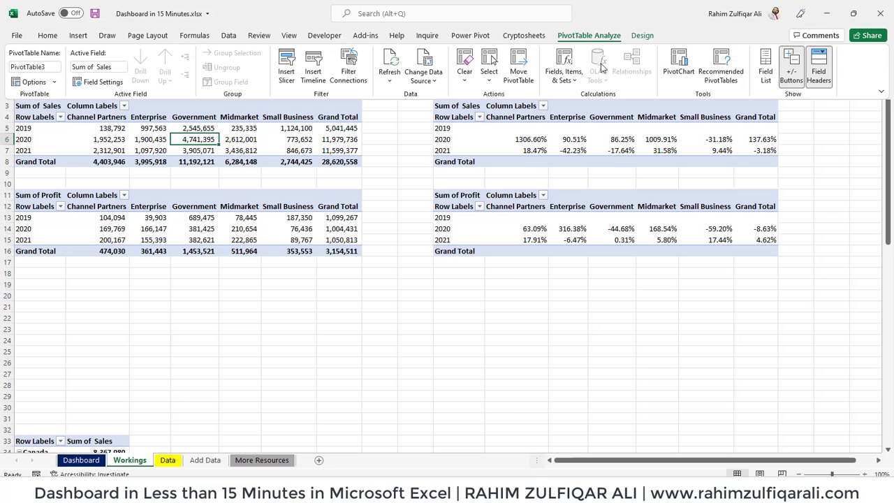
pyautogui.click(688, 84)
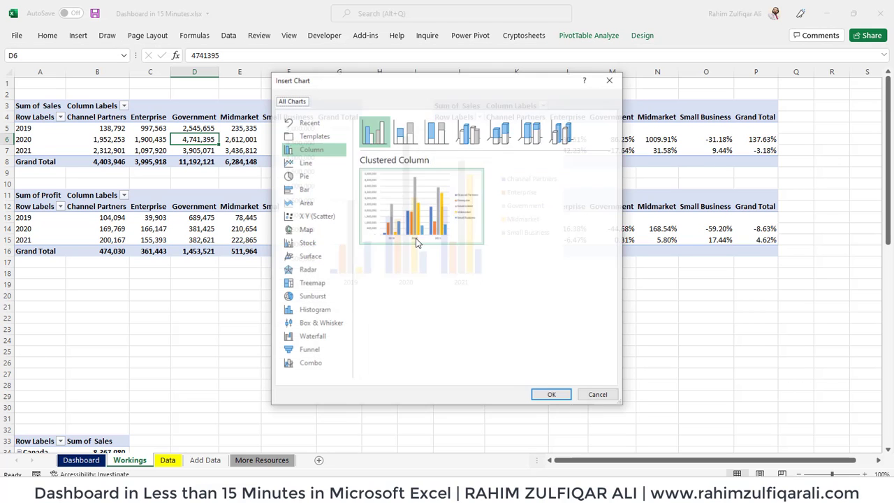
pyautogui.click(317, 163)
pyautogui.click(551, 396)
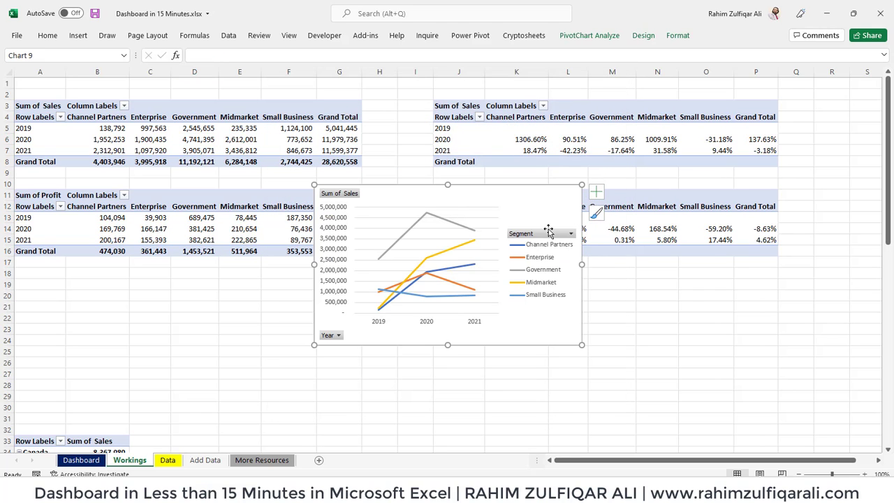
# Step: Place the new line chart's legend at the bottom and widen the chart until the legend fits on one row
pyautogui.click(595, 191)
pyautogui.click(691, 284)
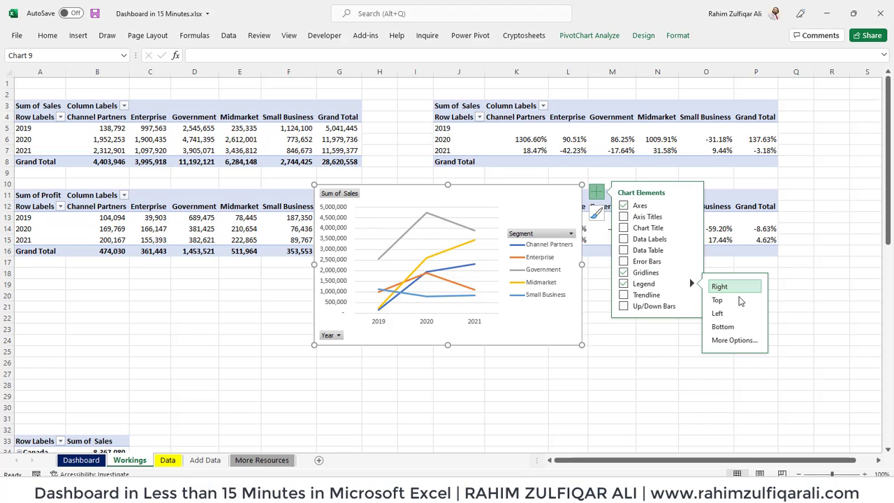
pyautogui.click(736, 329)
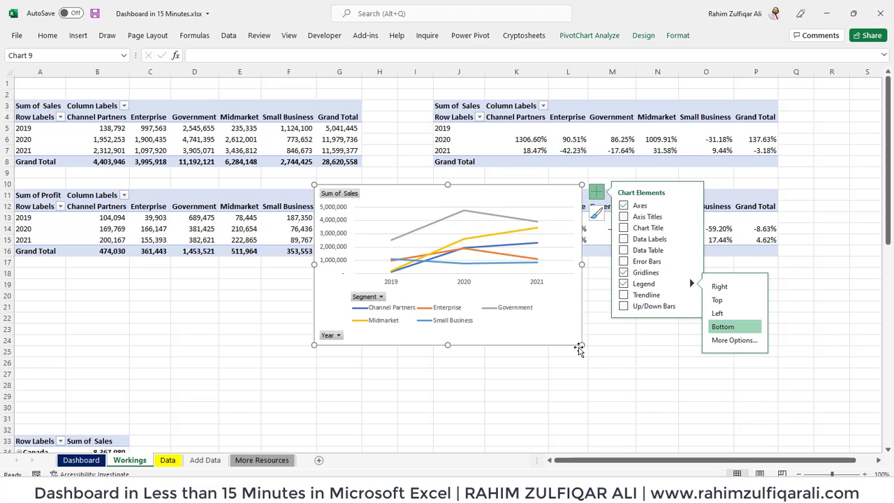
pyautogui.moveTo(582, 344); pyautogui.dragTo(706, 328)
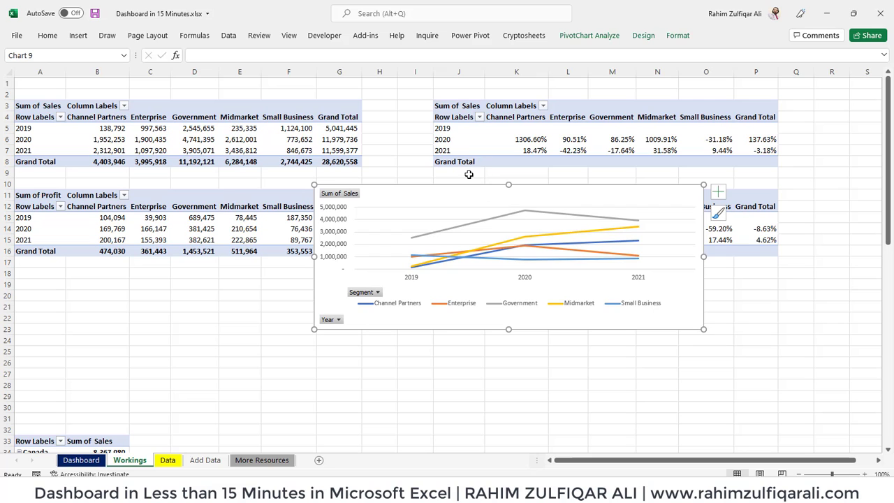
# Step: Move the new line chart from Workings to the Dashboard sheet and position it directly below the Segment slicer
pyautogui.hotkey('ctrl', 'x')
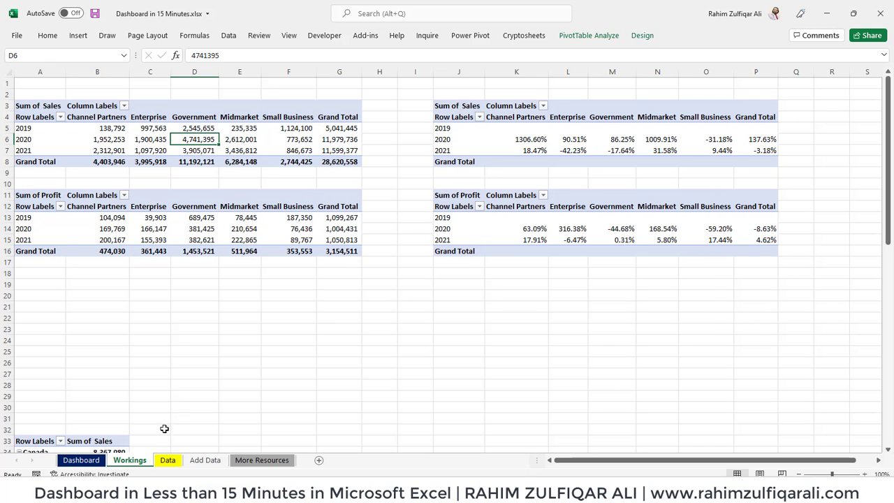
pyautogui.click(83, 461)
pyautogui.hotkey('ctrl', 'v')
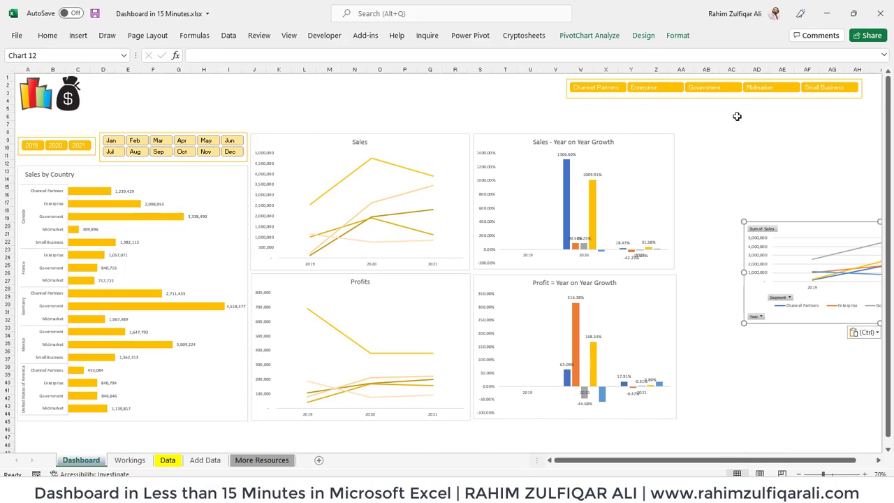
pyautogui.moveTo(804, 224); pyautogui.dragTo(643, 103)
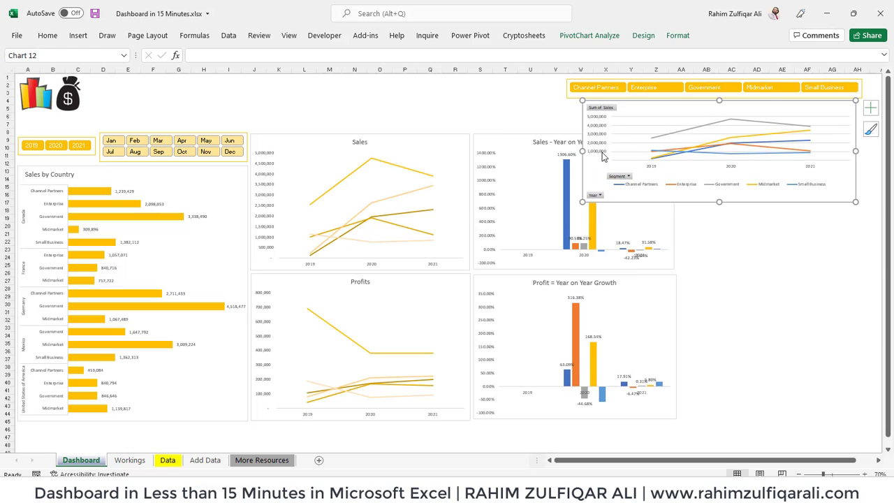
# Step: Hide all field buttons on the new line chart and delete its vertical axis and gridlines
pyautogui.rightClick(605, 112)
pyautogui.click(665, 236)
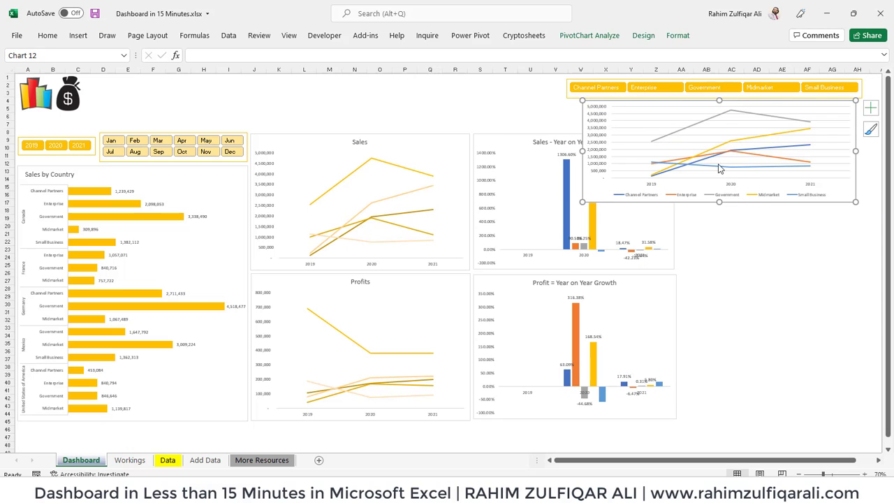
pyautogui.click(602, 154)
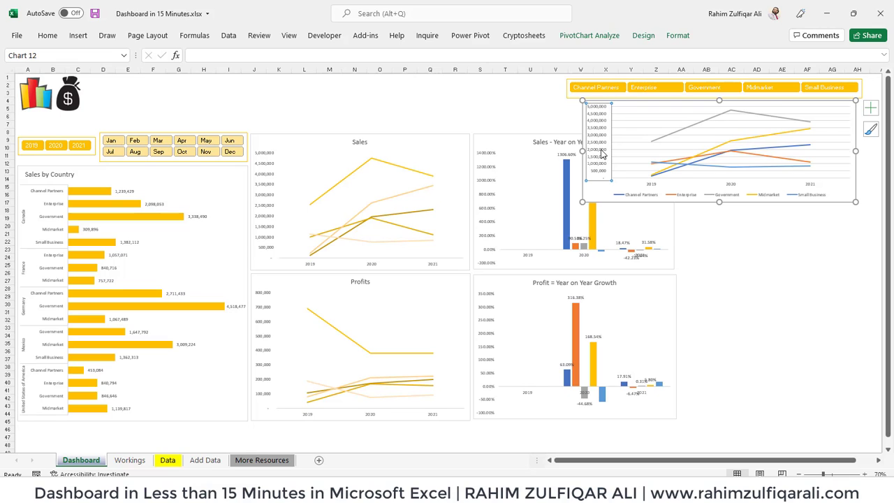
pyautogui.press('Delete')
pyautogui.click(646, 127)
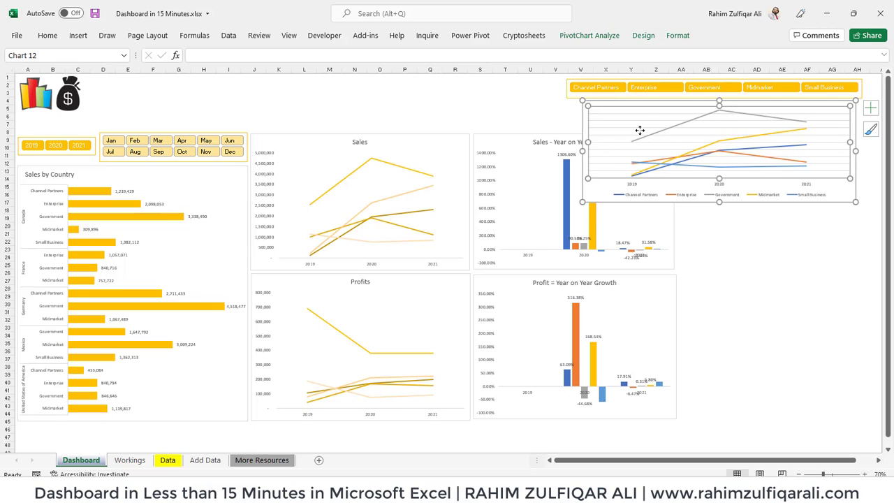
pyautogui.click(626, 139)
pyautogui.press('Delete')
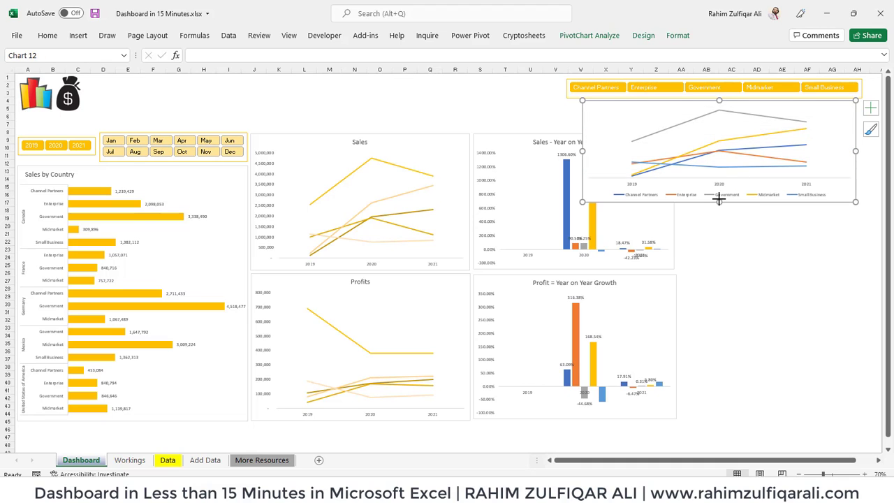
# Step: Flatten the new line chart to about 0.91 inches high, overlay it on the Segment slicer and recolor it with the gold palette
pyautogui.moveTo(719, 200); pyautogui.dragTo(719, 135)
pyautogui.moveTo(688, 102); pyautogui.dragTo(680, 81)
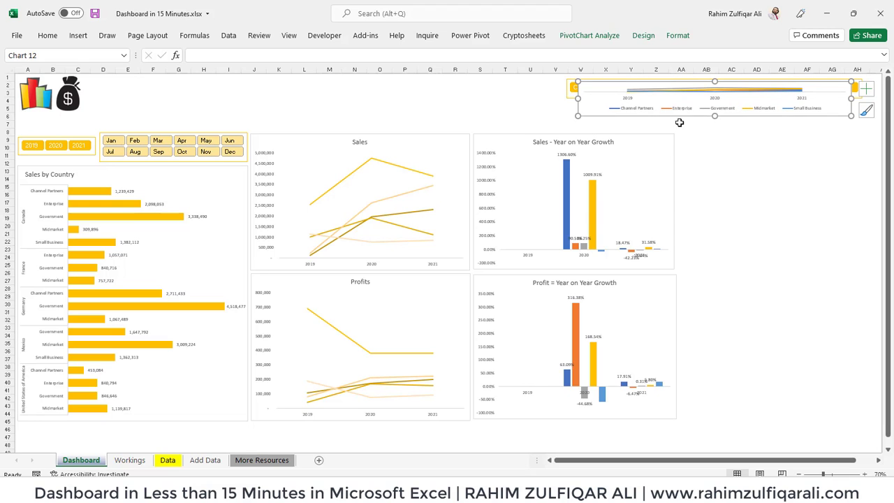
# Step: Send the flattened chart behind the Segment slicer and nudge it up so only its legend shows below the segment buttons
pyautogui.click(678, 35)
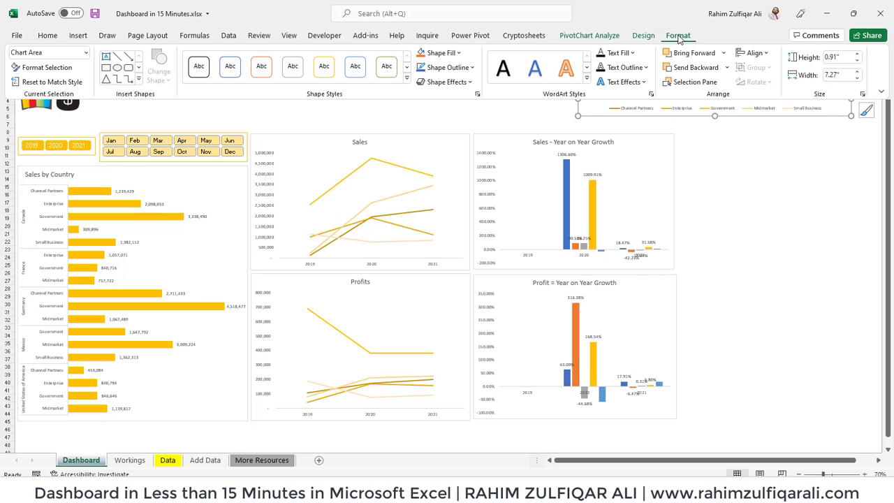
pyautogui.click(727, 67)
pyautogui.click(725, 97)
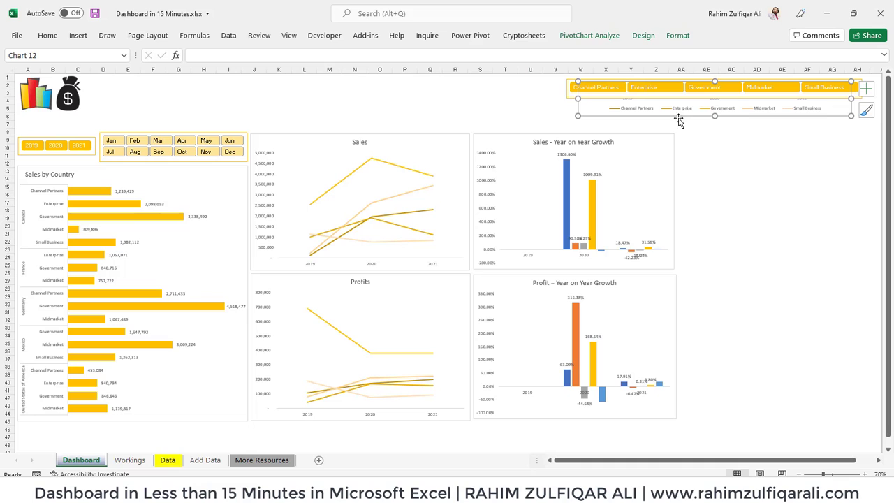
pyautogui.press('Up')
pyautogui.press('Up')
pyautogui.press('Up')
pyautogui.press('Up')
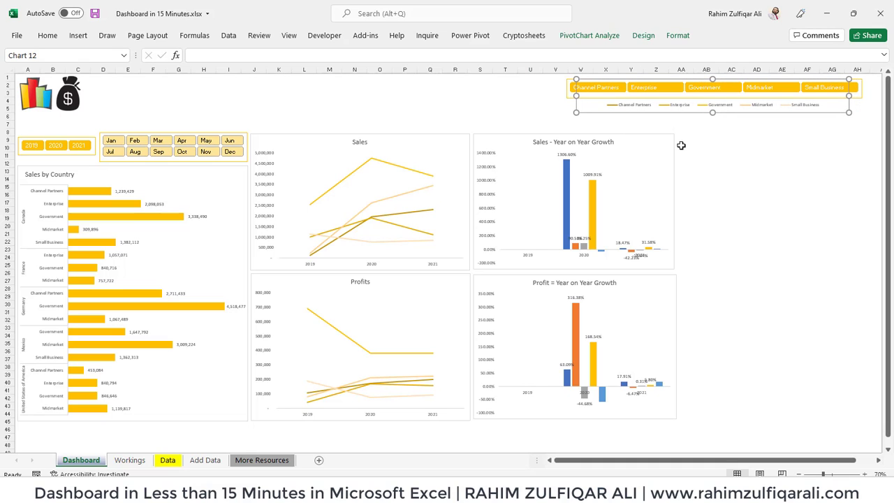
pyautogui.click(721, 163)
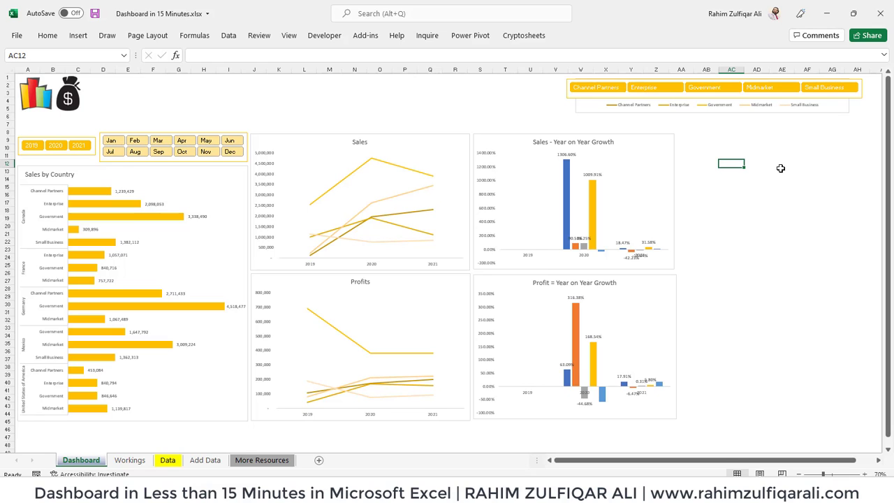
# Step: Test the Segment slicer by filtering to Enterprise, Government, Midmarket and Small Business in turn
pyautogui.click(667, 90)
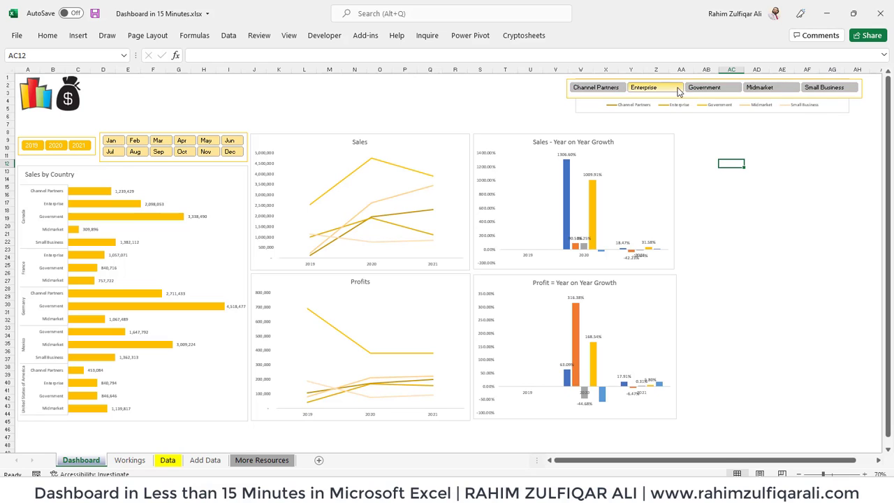
pyautogui.click(704, 95)
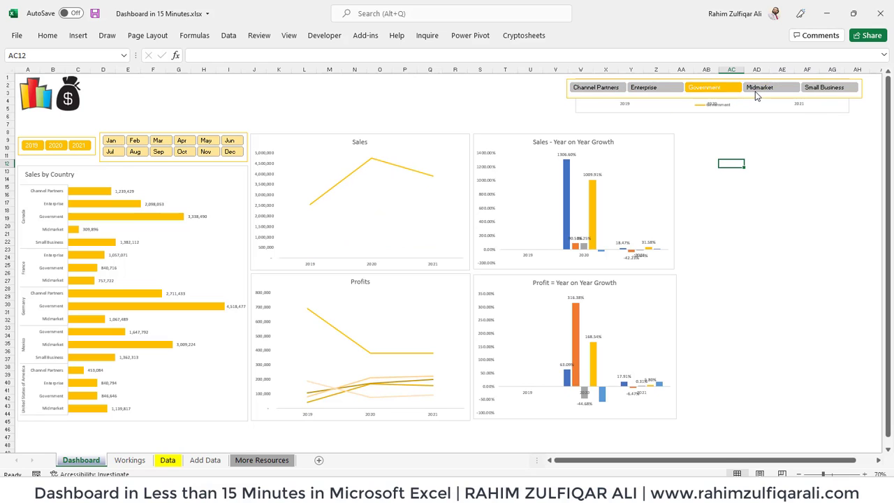
pyautogui.click(758, 92)
pyautogui.click(816, 94)
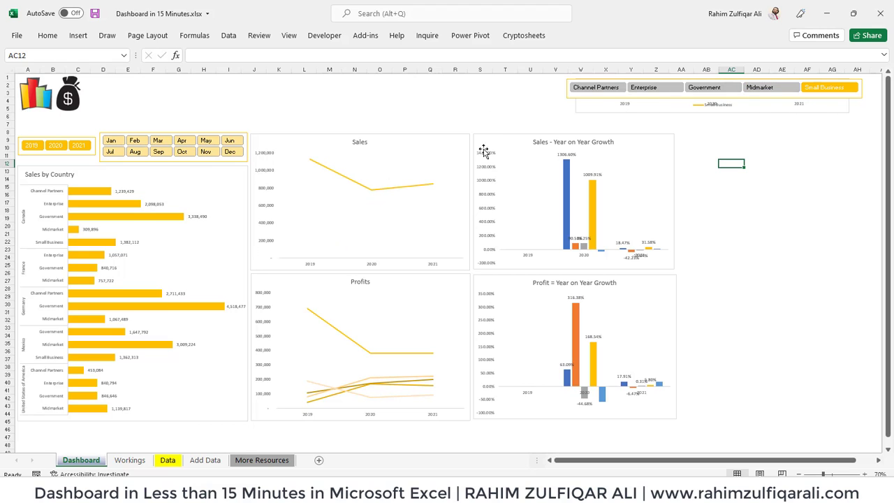
# Step: Test the Segment slicer on Channel Partners, Enterprise and Government, and reselect all five segments
pyautogui.click(612, 90)
pyautogui.click(642, 90)
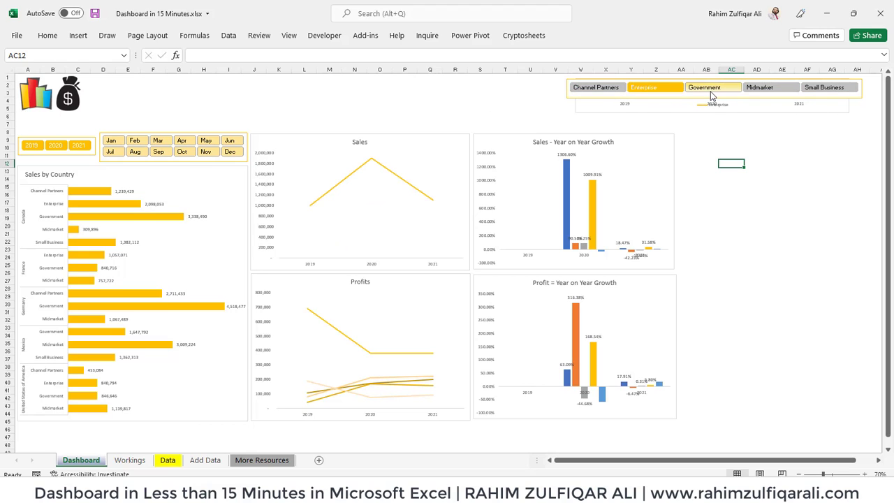
pyautogui.click(704, 90)
pyautogui.click(621, 92)
pyautogui.moveTo(621, 91); pyautogui.dragTo(807, 95)
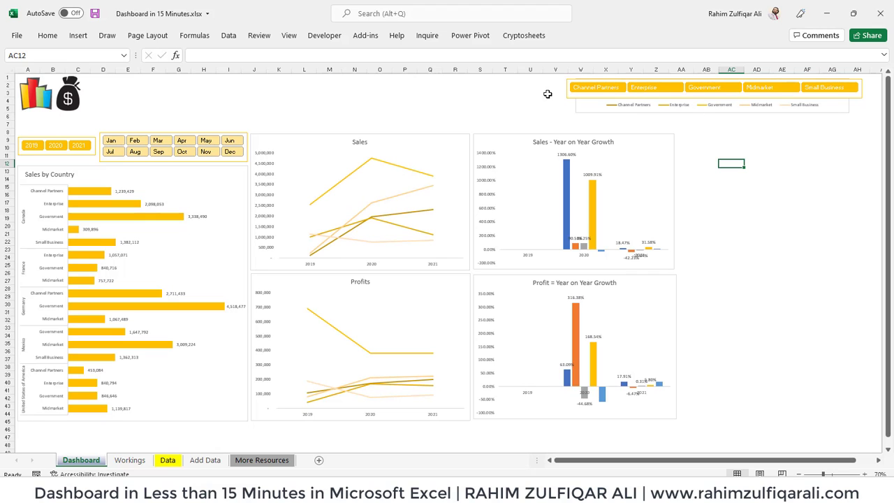
# Step: Connect the Segment slicer to PivotTable1, PivotTable3, PivotTable4, PivotTable5 and PivotTable6 on Workings
pyautogui.click(580, 98)
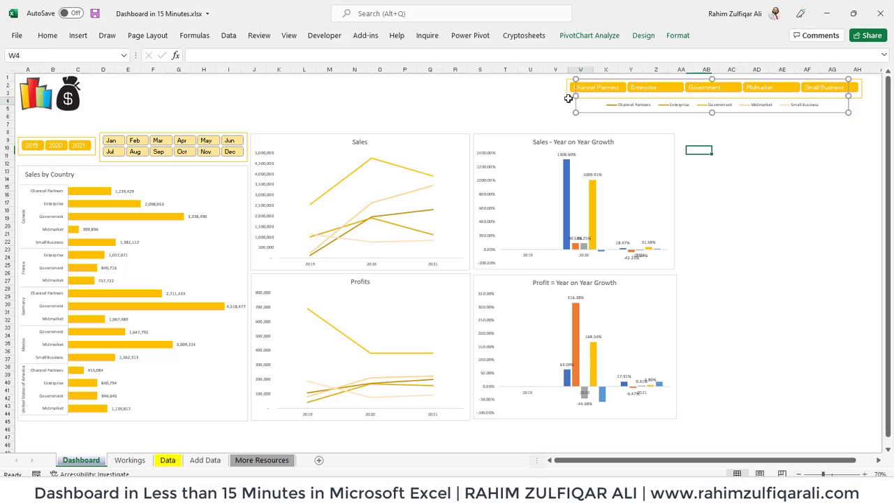
pyautogui.click(570, 100)
pyautogui.click(570, 99)
pyautogui.rightClick(570, 98)
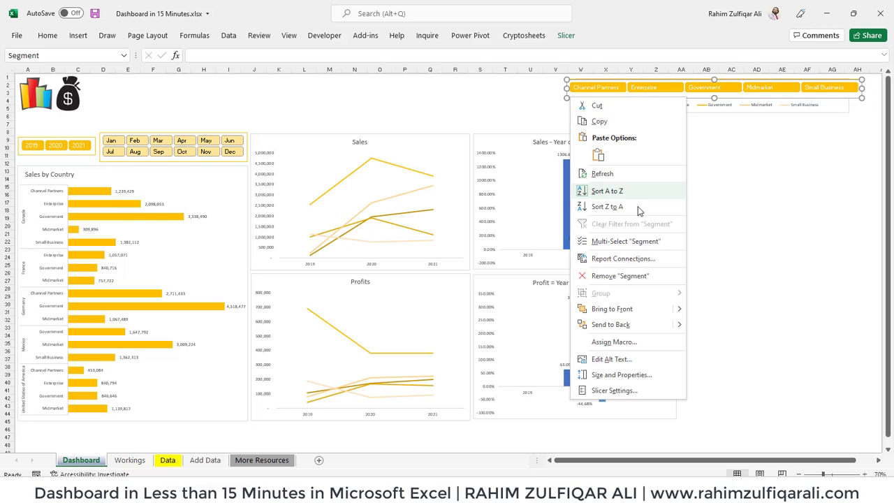
pyautogui.click(624, 260)
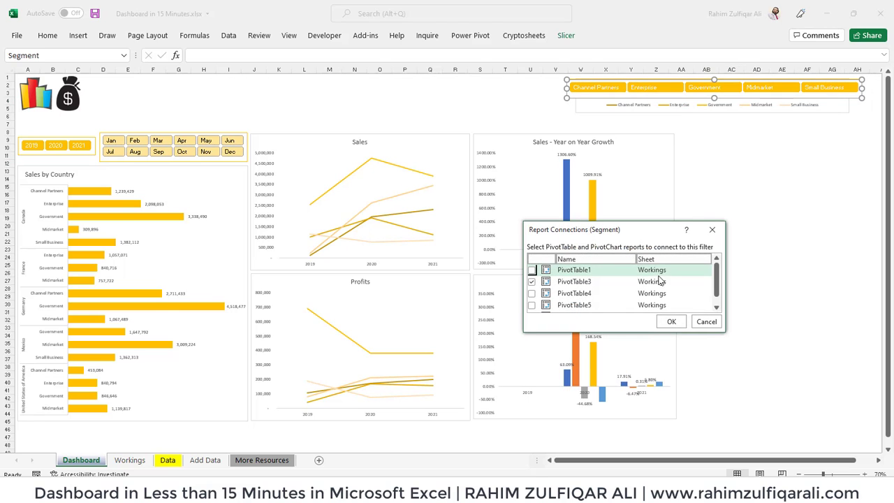
pyautogui.click(534, 267)
pyautogui.click(534, 279)
pyautogui.click(534, 290)
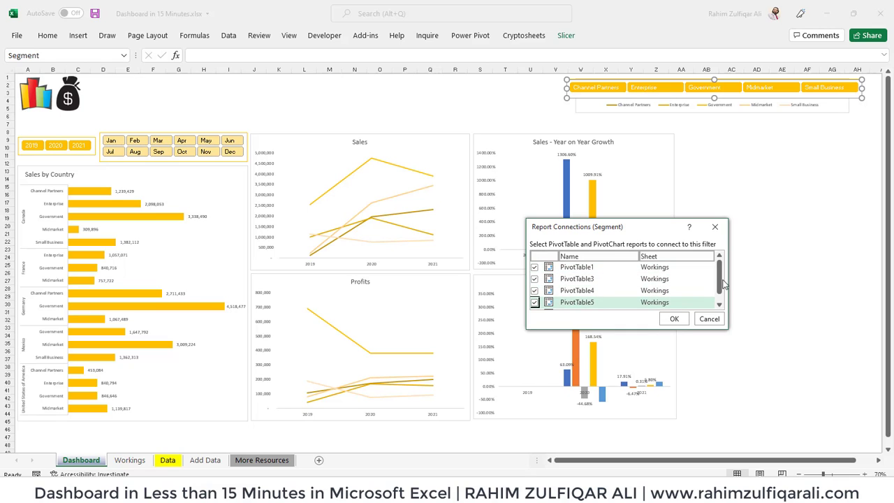
pyautogui.scroll(-1, 719, 292)
pyautogui.click(534, 303)
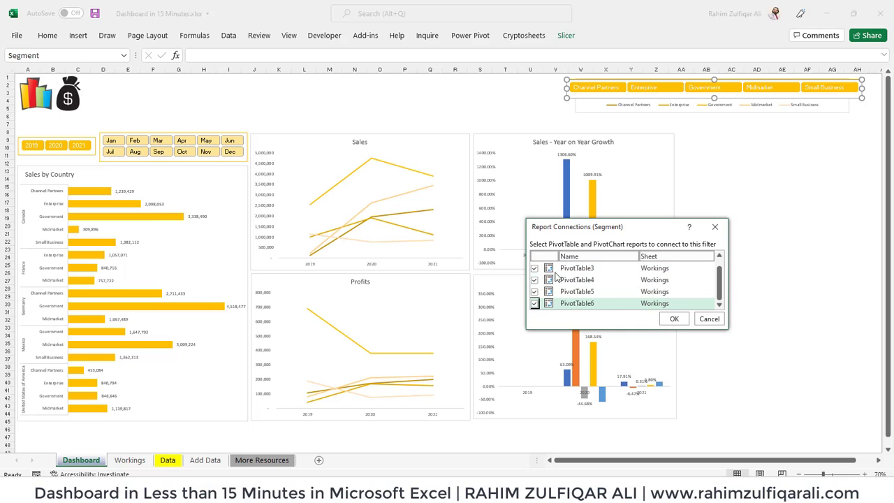
pyautogui.click(674, 319)
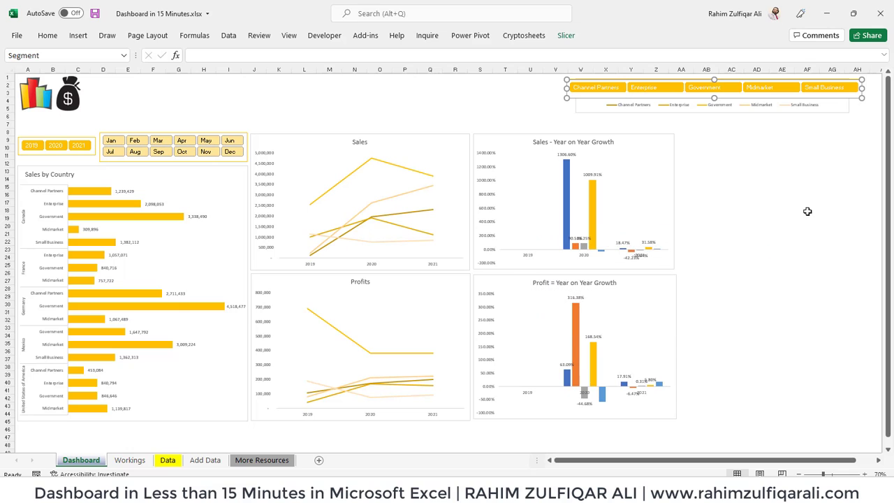
# Step: Test the connected Segment slicer on Government, Small Business and Channel Partners, and extend the selection back to all five segments
pyautogui.click(807, 211)
pyautogui.click(712, 90)
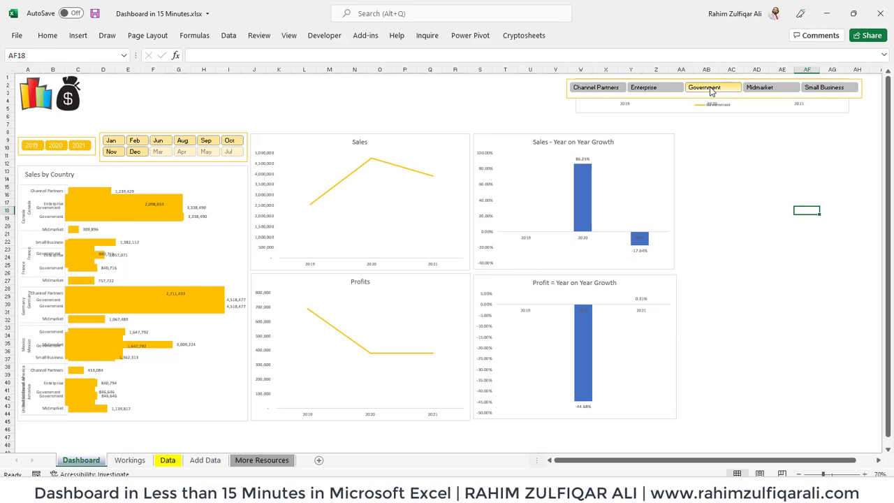
pyautogui.click(762, 91)
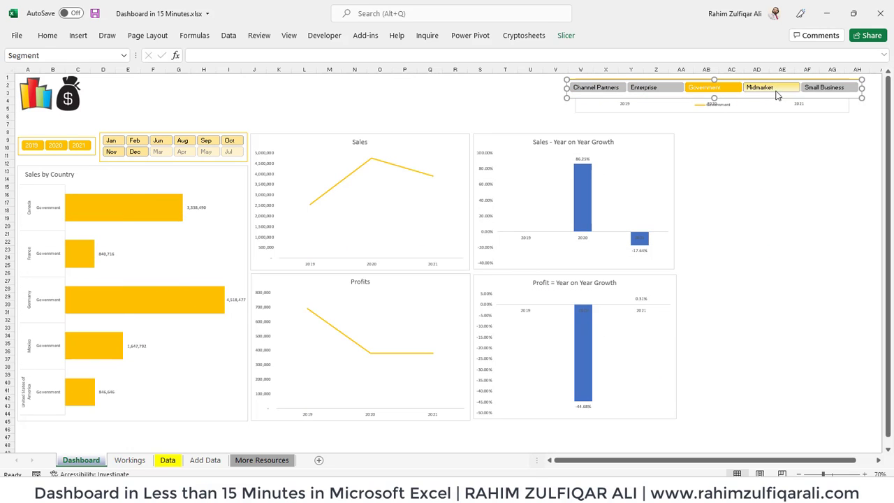
pyautogui.click(822, 89)
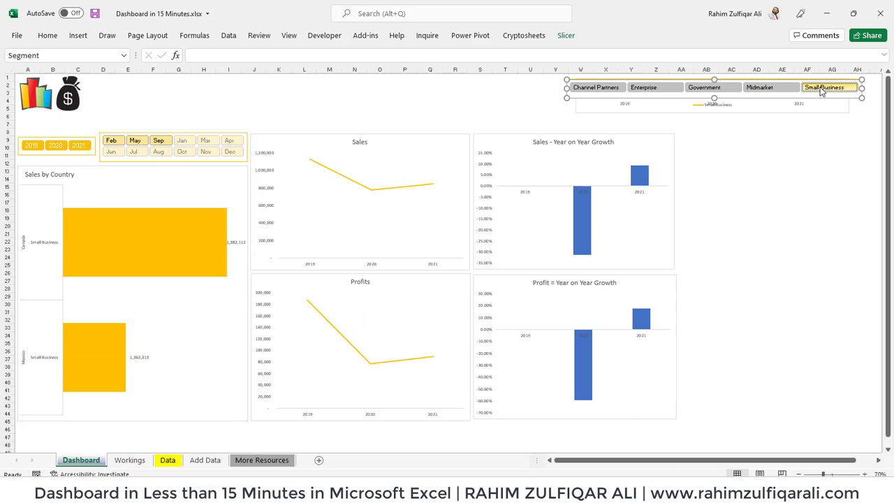
pyautogui.click(621, 89)
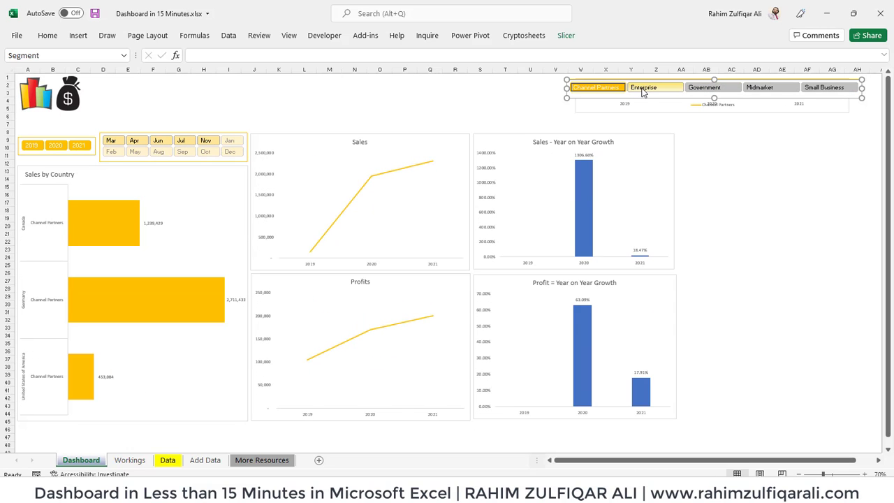
pyautogui.keyDown('shift'); pyautogui.click(714, 91); pyautogui.keyUp('shift')
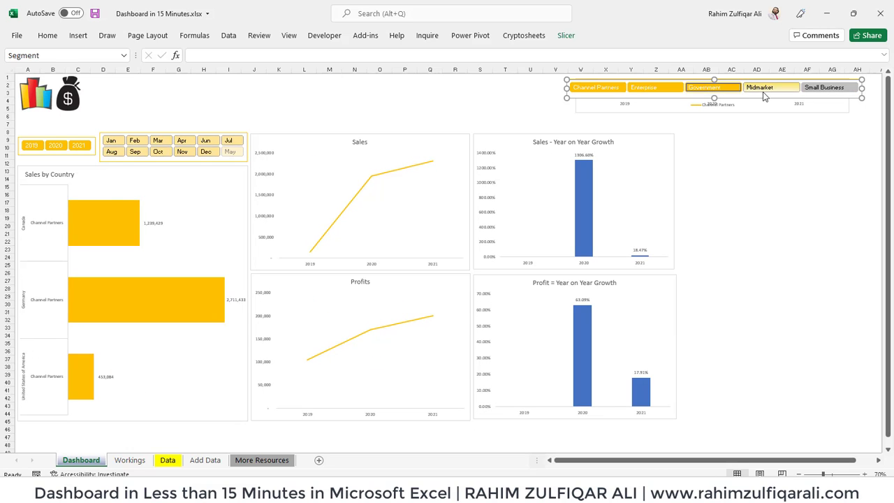
pyautogui.keyDown('shift'); pyautogui.click(824, 89); pyautogui.keyUp('shift')
pyautogui.click(781, 198)
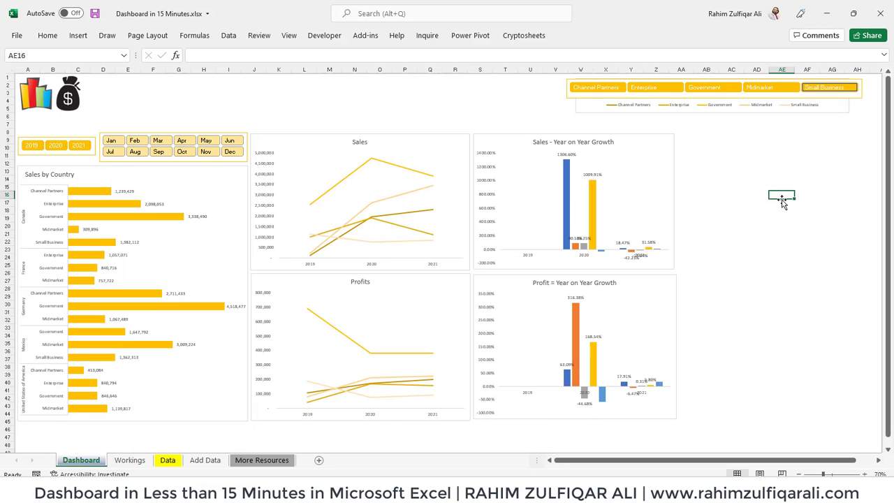
# Step: Disconnect the Month Name slicer from PivotTable3, PivotTable4, PivotTable5 and PivotTable6, keeping only its PivotTable1 connection
pyautogui.click(70, 138)
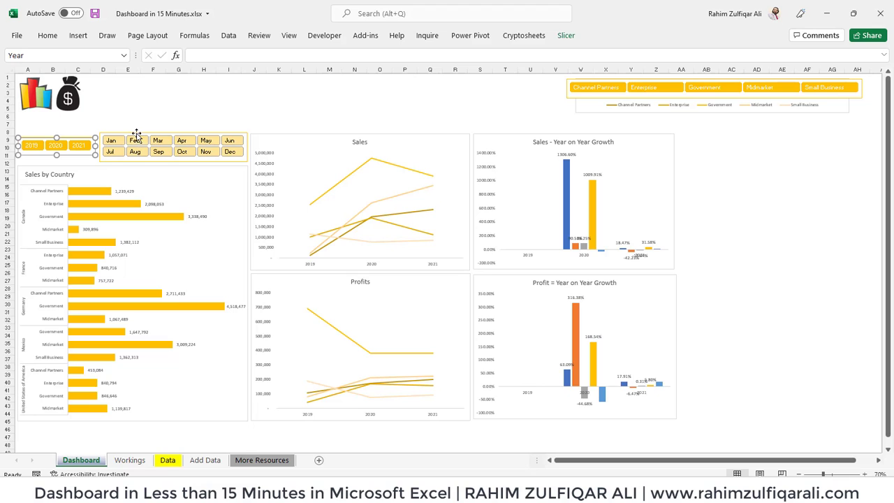
pyautogui.click(137, 135)
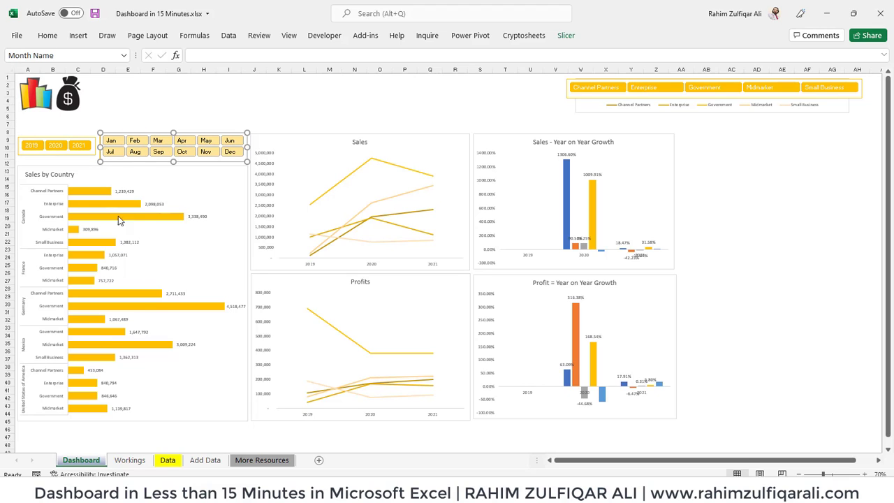
pyautogui.rightClick(121, 135)
pyautogui.click(166, 298)
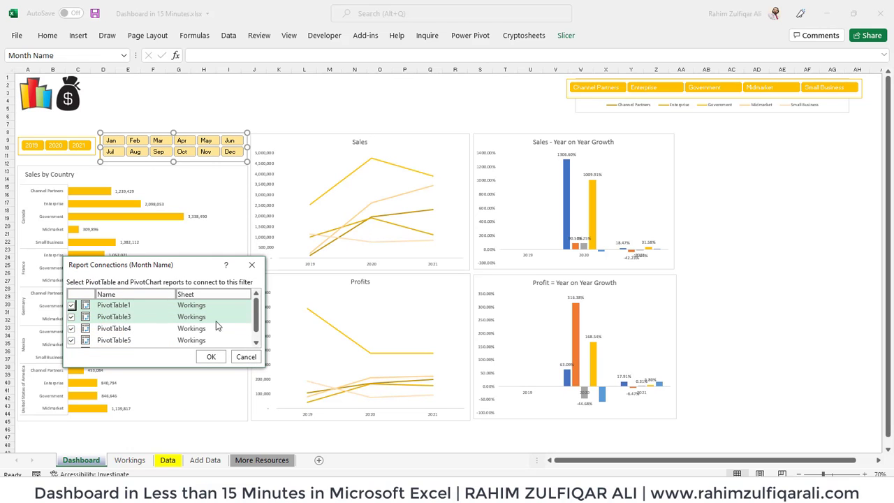
pyautogui.click(71, 316)
pyautogui.click(72, 329)
pyautogui.click(71, 340)
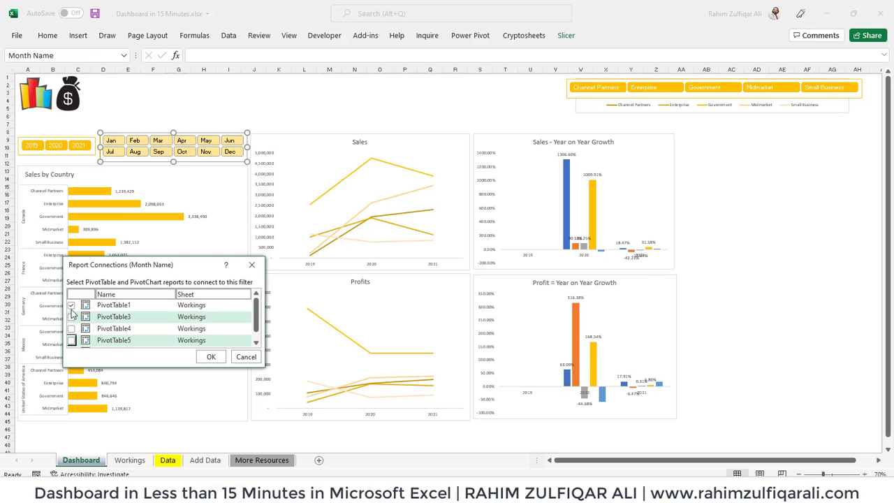
pyautogui.scroll(-1, 71, 317)
pyautogui.click(71, 341)
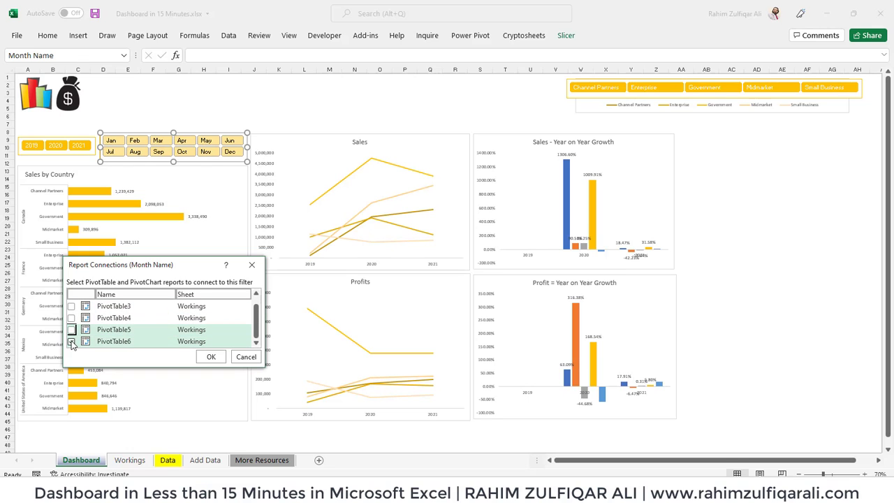
pyautogui.click(211, 357)
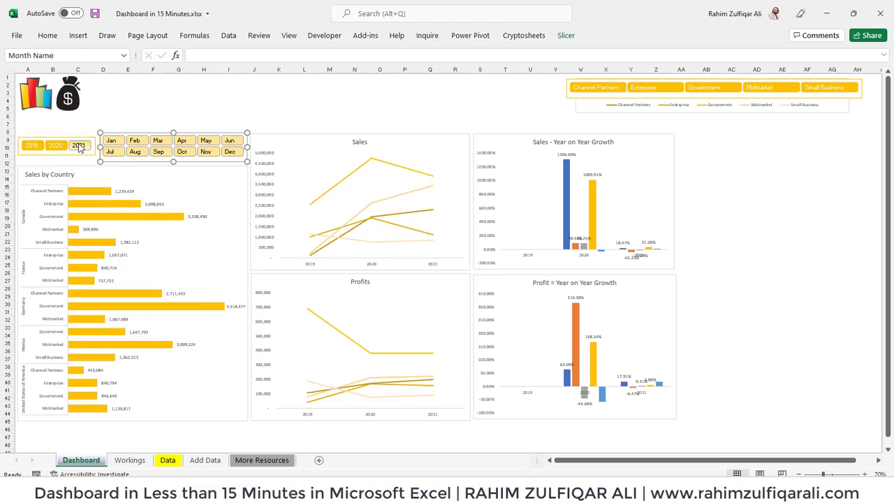
# Step: Disconnect the Year slicer from PivotTable3, PivotTable4, PivotTable5 and PivotTable6 so it controls only PivotTable1
pyautogui.rightClick(81, 139)
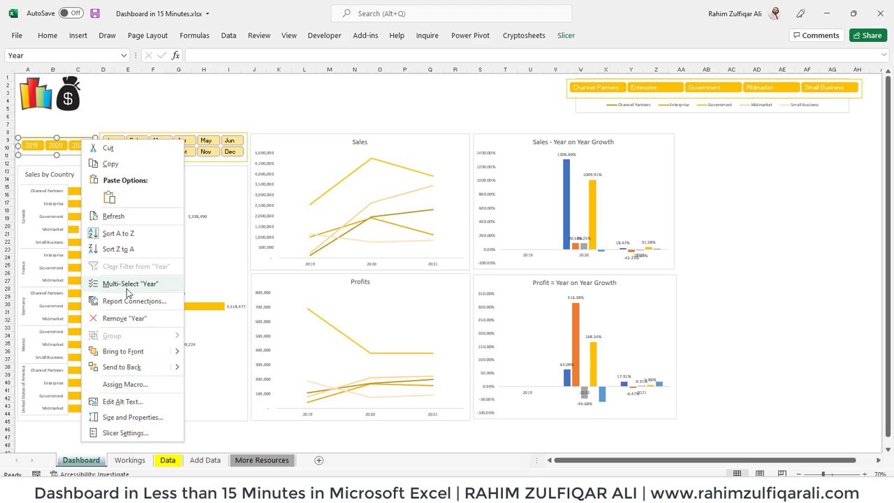
pyautogui.click(164, 301)
pyautogui.click(32, 314)
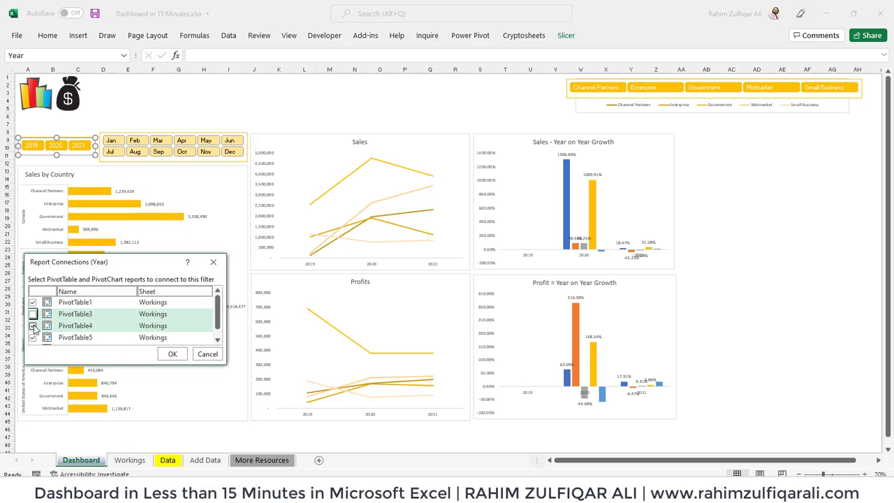
pyautogui.click(32, 337)
pyautogui.scroll(-1, 212, 336)
pyautogui.scroll(-1, 211, 336)
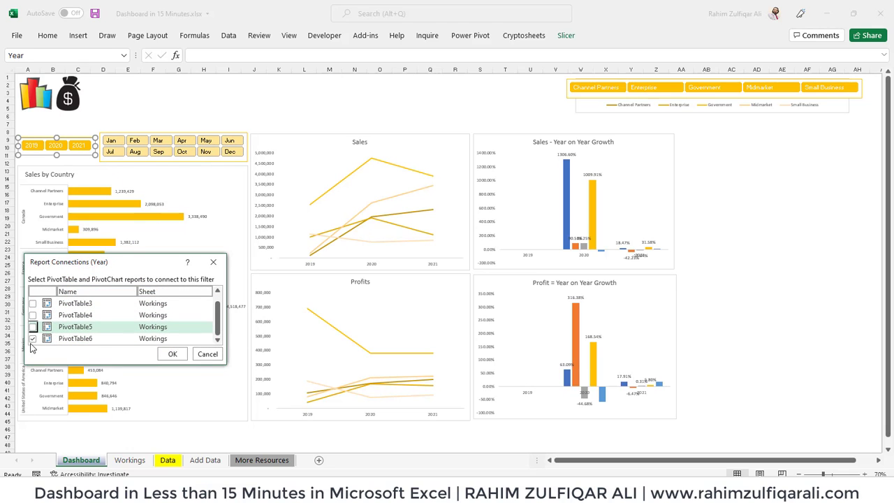
pyautogui.click(172, 353)
pyautogui.click(228, 101)
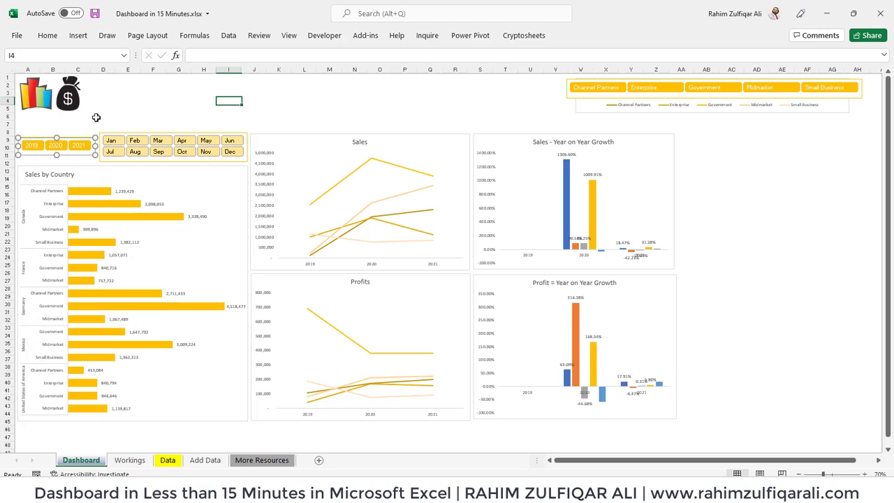
# Step: Test the Year slicer by filtering Sales by Country to single years, and reselect 2019, 2020 and 2021
pyautogui.click(55, 145)
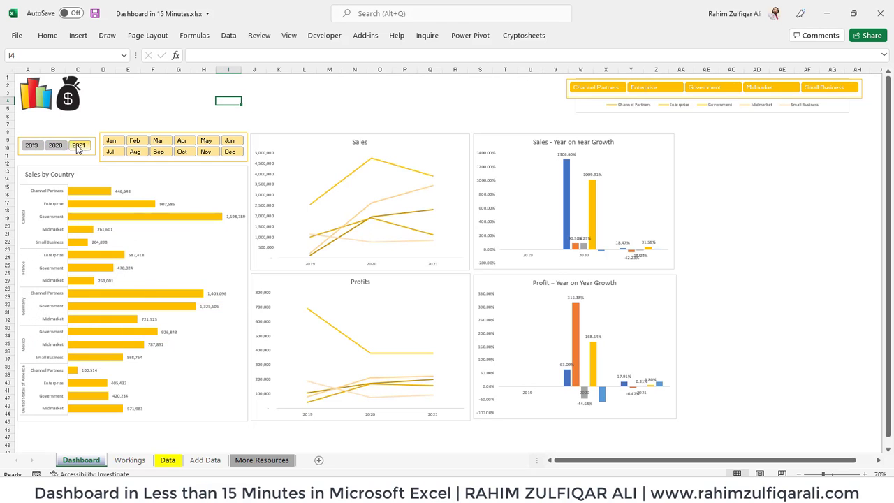
pyautogui.click(41, 146)
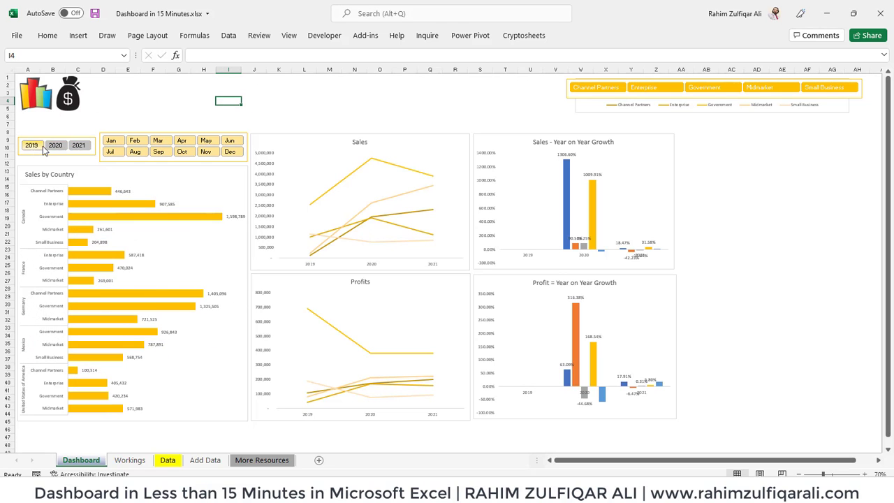
pyautogui.click(56, 145)
pyautogui.click(76, 146)
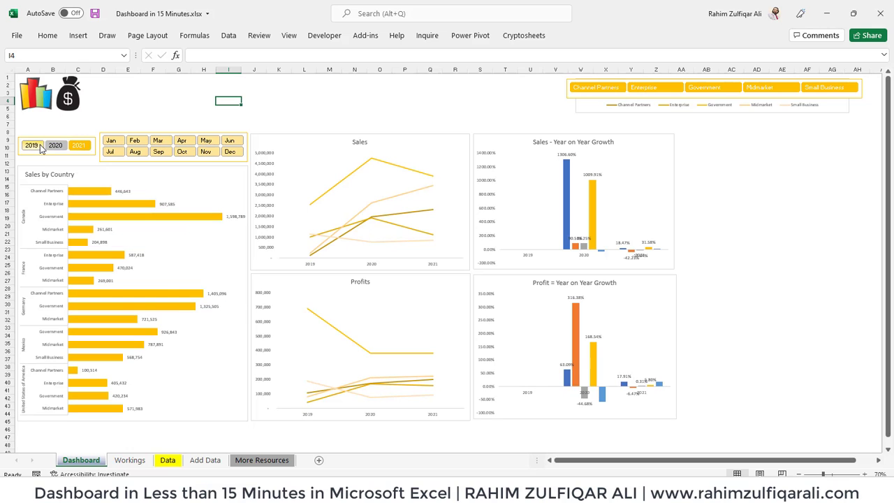
pyautogui.click(80, 146)
pyautogui.keyDown('shift'); pyautogui.click(81, 146); pyautogui.keyUp('shift')
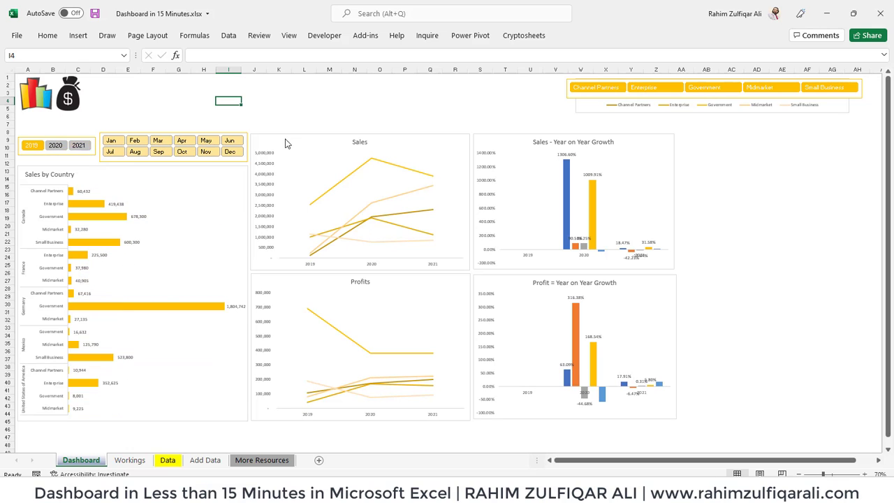
# Step: Check that the Segment slicer filters every chart using Government and Midmarket, and restore the full segment selection
pyautogui.click(709, 92)
pyautogui.click(754, 92)
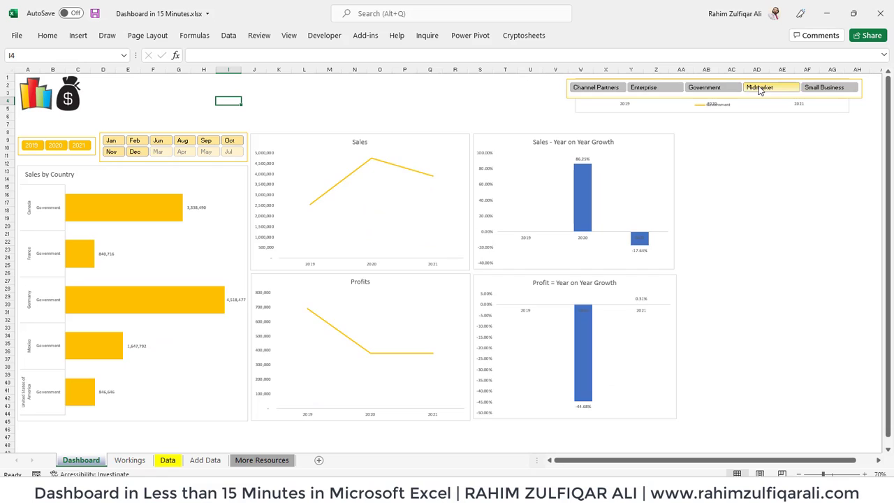
pyautogui.click(604, 91)
pyautogui.keyDown('shift'); pyautogui.click(821, 89); pyautogui.keyUp('shift')
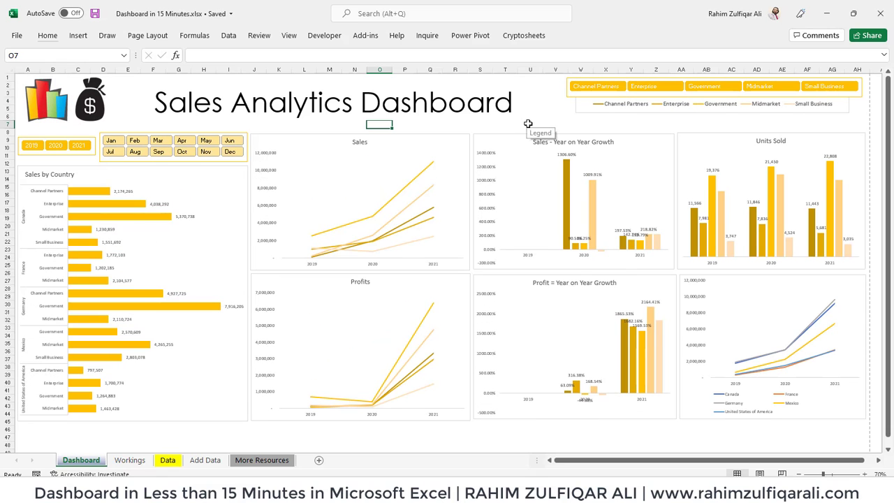
# Step: Review the completed Sales Analytics Dashboard and inspect the last records of the sales table on the Data sheet
pyautogui.click(530, 124)
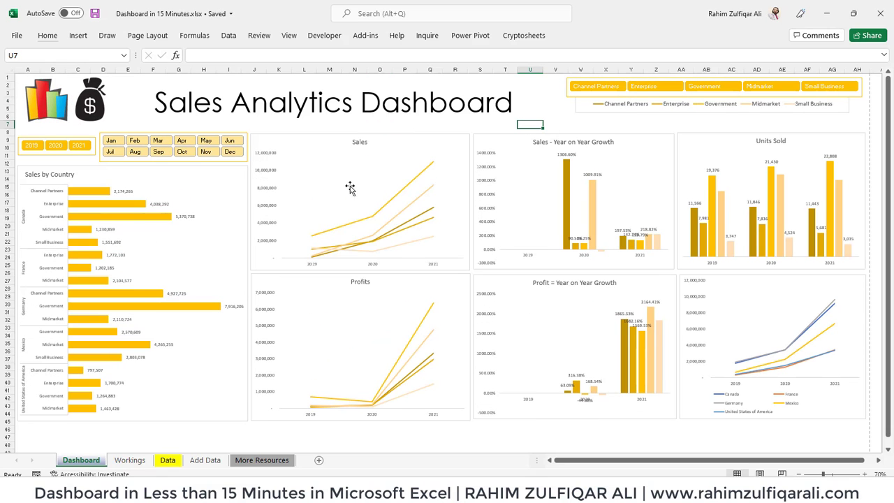
pyautogui.click(167, 460)
pyautogui.click(82, 460)
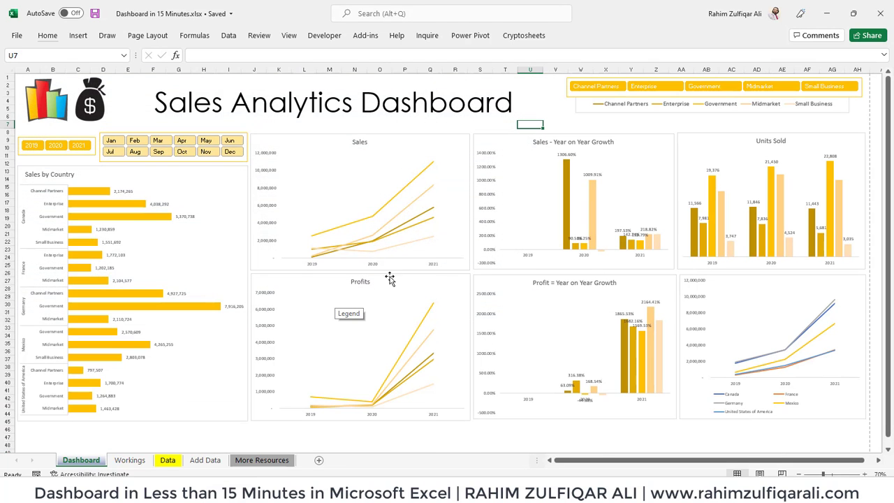
pyautogui.click(167, 461)
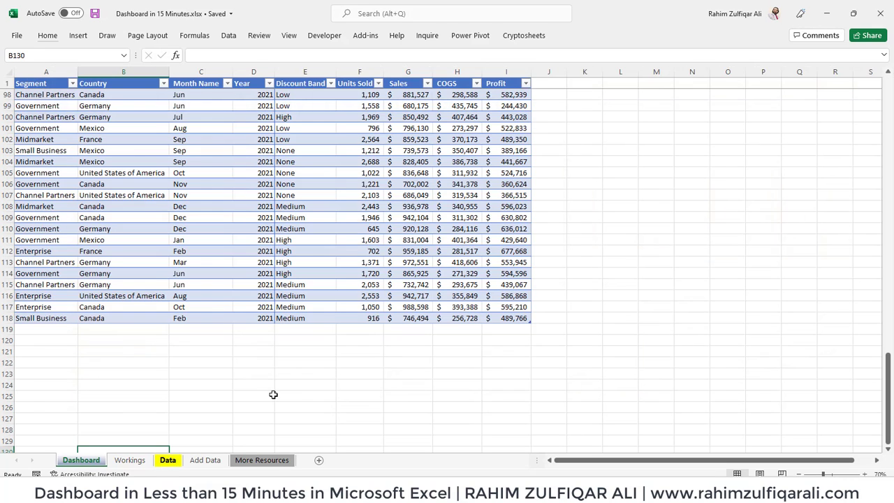
pyautogui.click(296, 150)
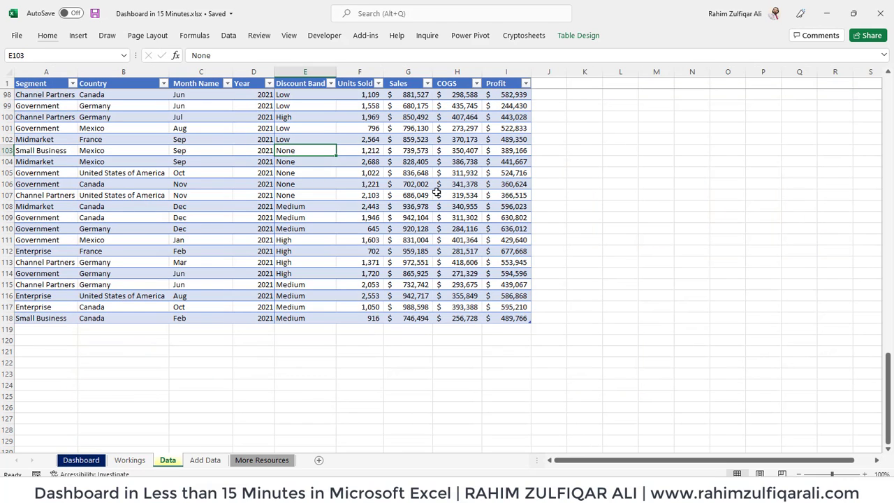
pyautogui.click(412, 182)
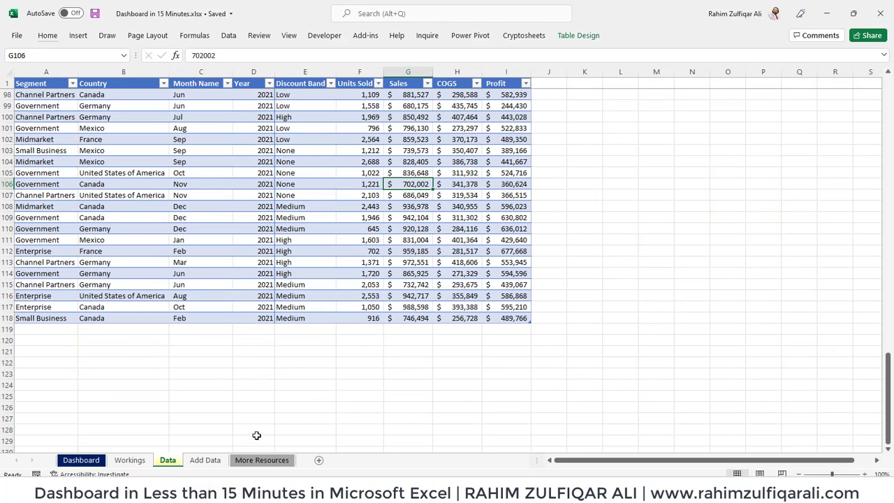
# Step: Review the sales, profit and units PivotTables on the Workings sheet and the charts they feed on the Dashboard sheet
pyautogui.click(135, 463)
pyautogui.click(229, 140)
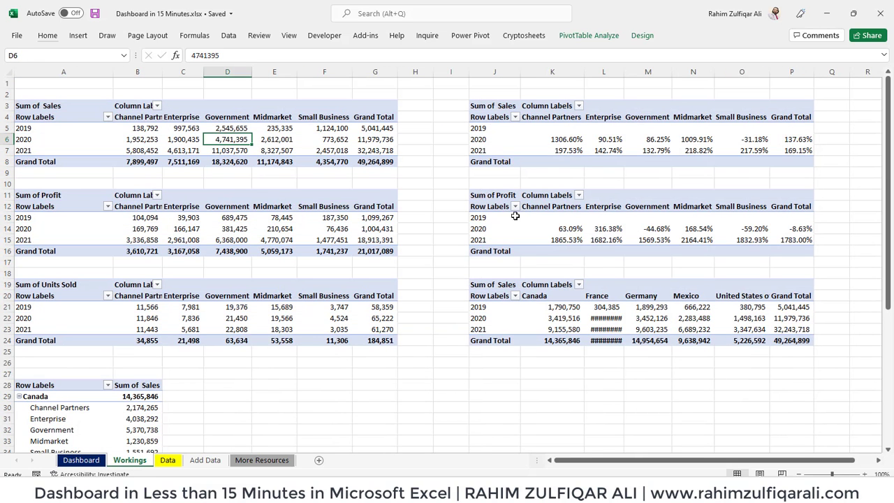
pyautogui.click(227, 36)
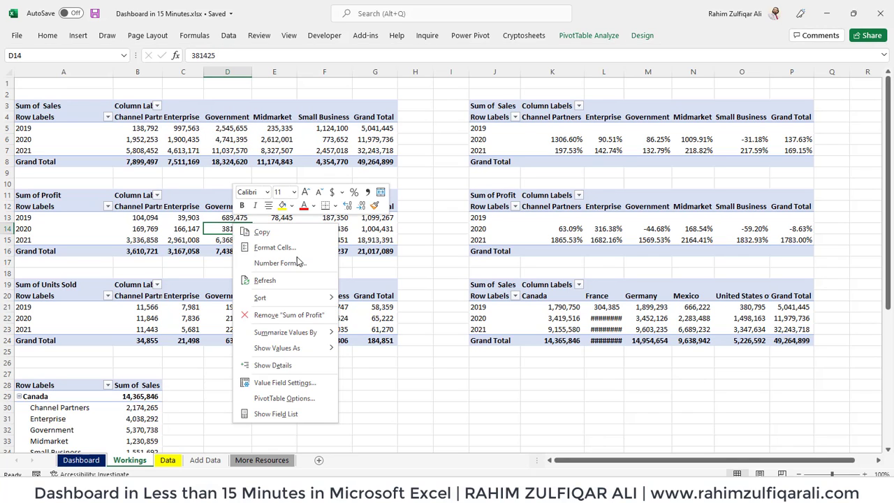
pyautogui.click(81, 459)
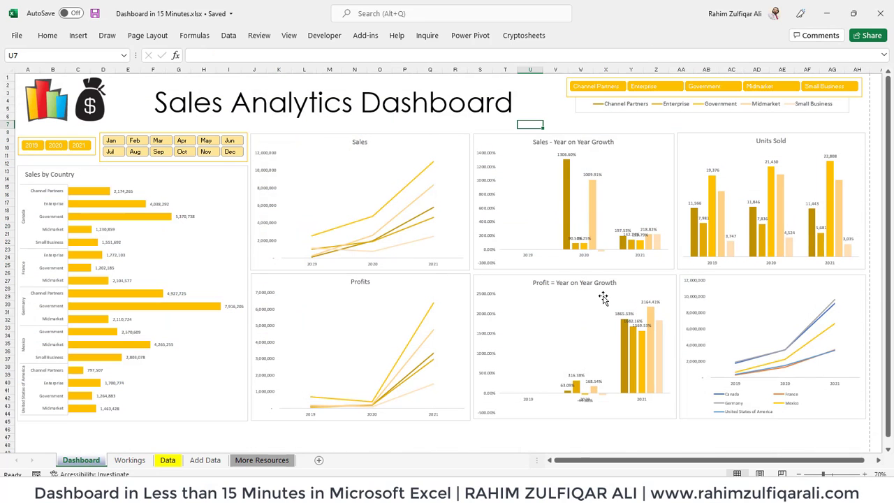
# Step: Inspect the 2022 records on the Add Data sheet and check which years the Data sheet's Year filter offers
pyautogui.click(202, 461)
pyautogui.click(281, 127)
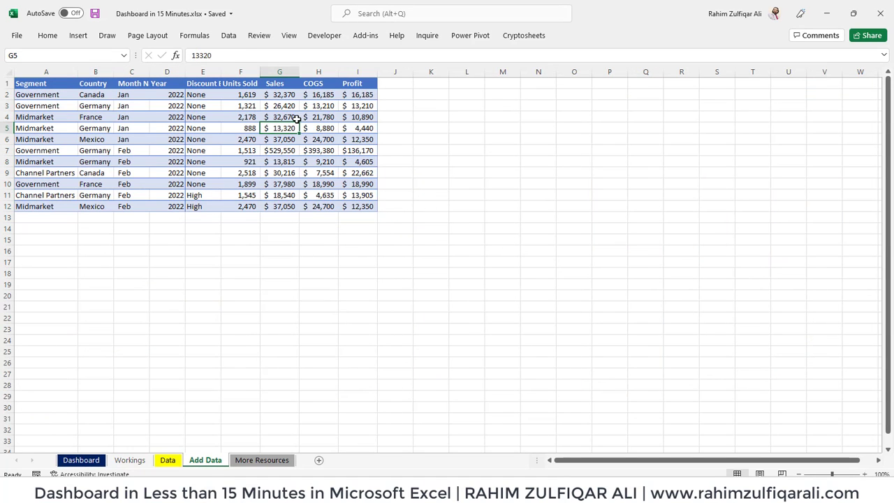
pyautogui.click(168, 460)
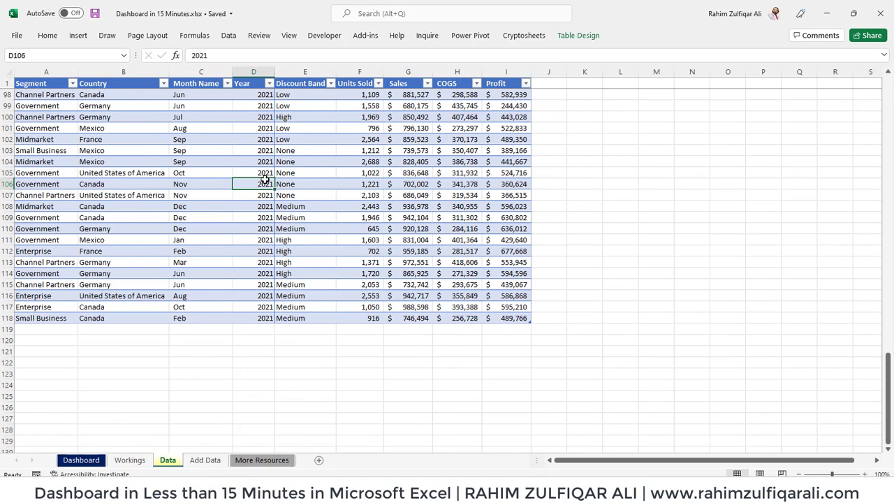
pyautogui.click(269, 83)
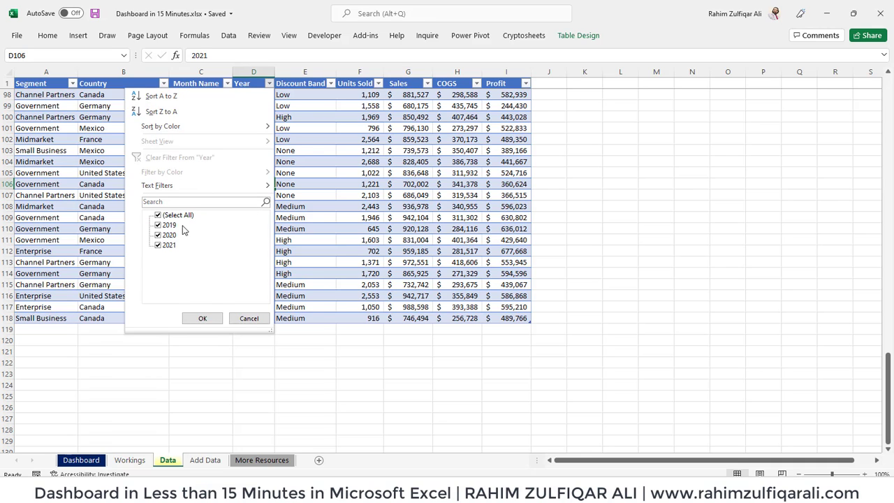
pyautogui.click(312, 241)
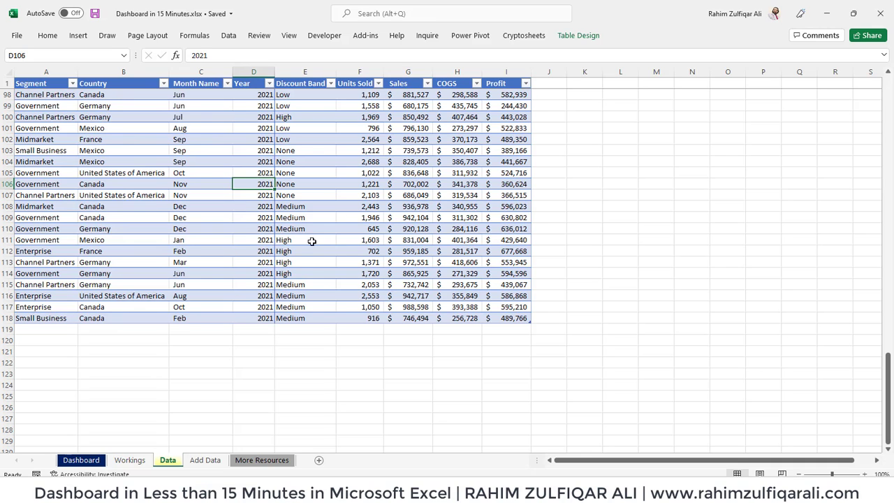
# Step: Copy the 2022 records in A2:I12 of the Add Data sheet and append them to the Data sheet's table from cell A119
pyautogui.click(205, 461)
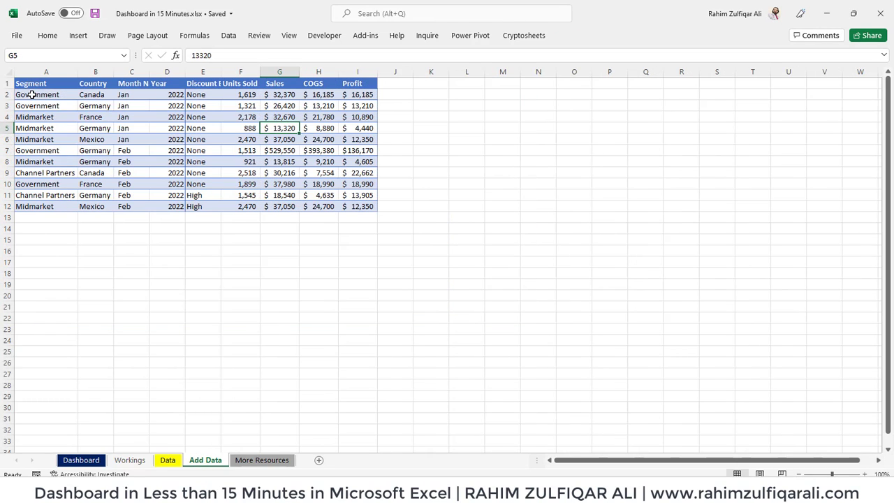
pyautogui.moveTo(32, 94); pyautogui.dragTo(355, 200)
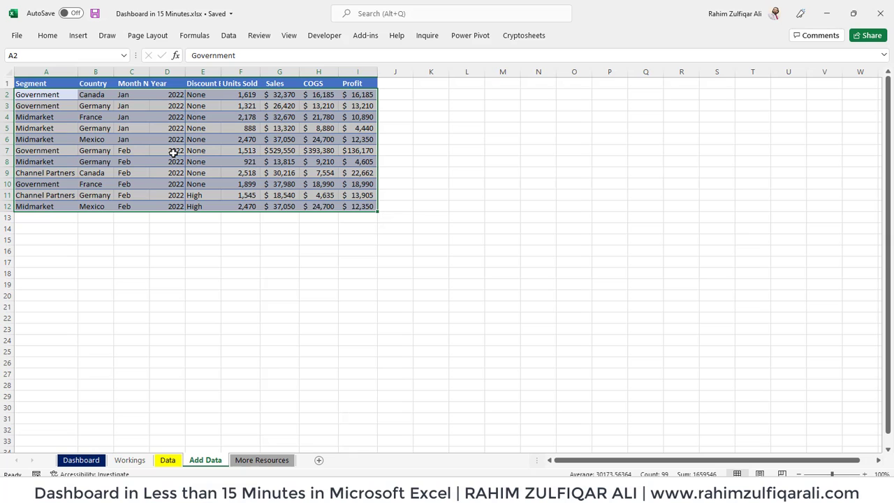
pyautogui.hotkey('ctrl', 'c')
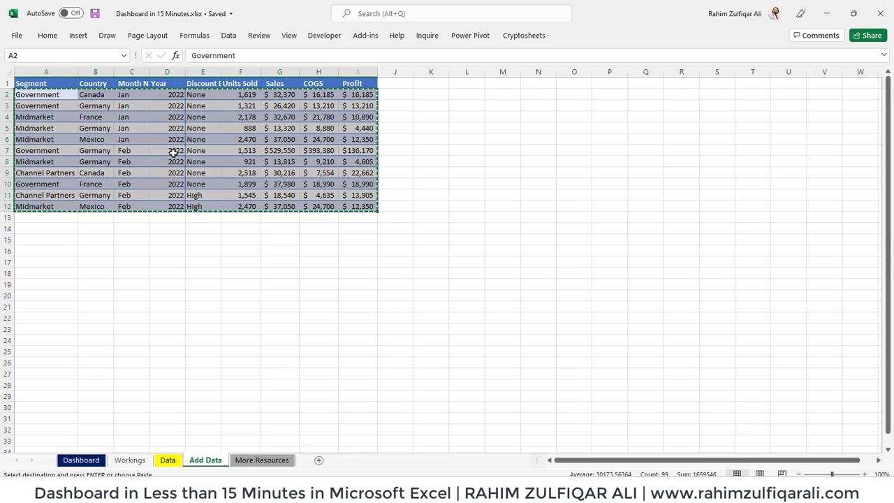
pyautogui.click(174, 461)
pyautogui.click(58, 328)
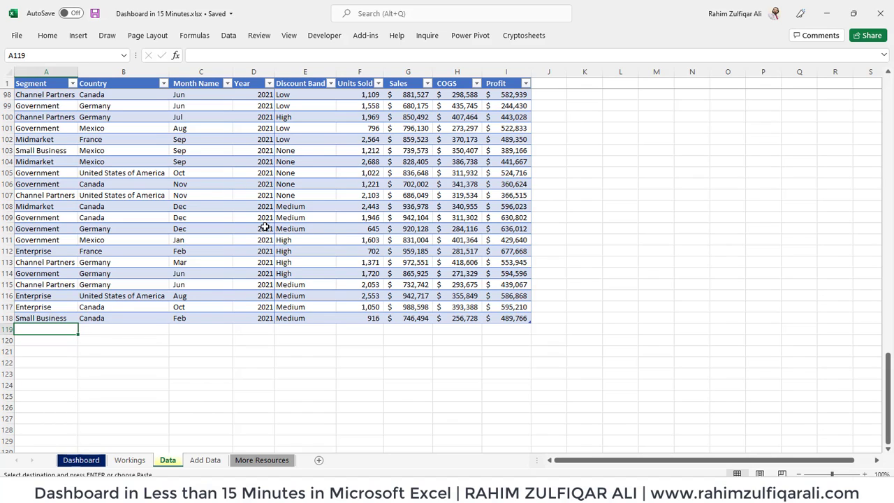
pyautogui.hotkey('ctrl', 'v')
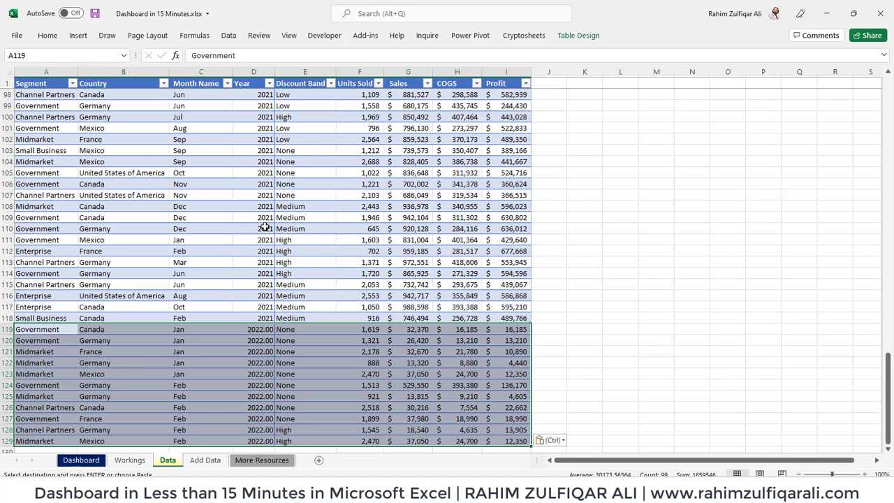
pyautogui.click(290, 360)
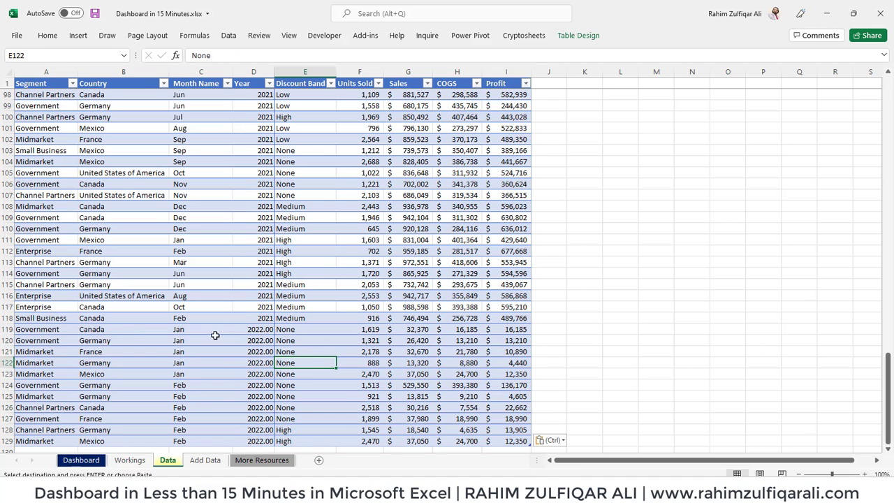
pyautogui.moveTo(55, 329); pyautogui.dragTo(497, 437)
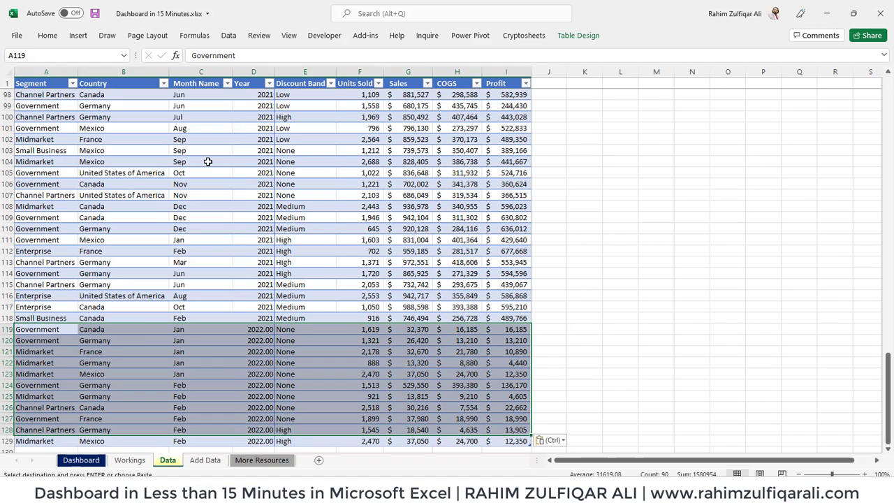
pyautogui.moveTo(206, 162); pyautogui.dragTo(348, 310)
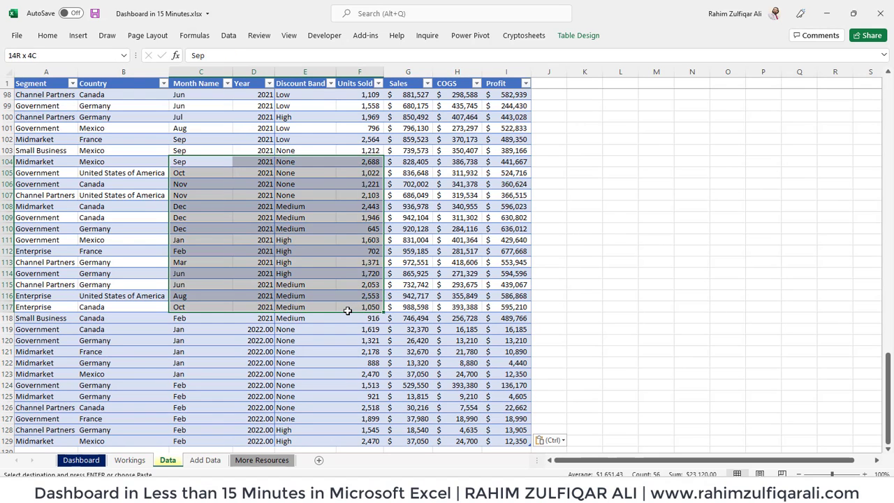
# Step: Refresh all PivotTables so the Dashboard sheet's charts and slicers include the added 2022 records
pyautogui.click(81, 460)
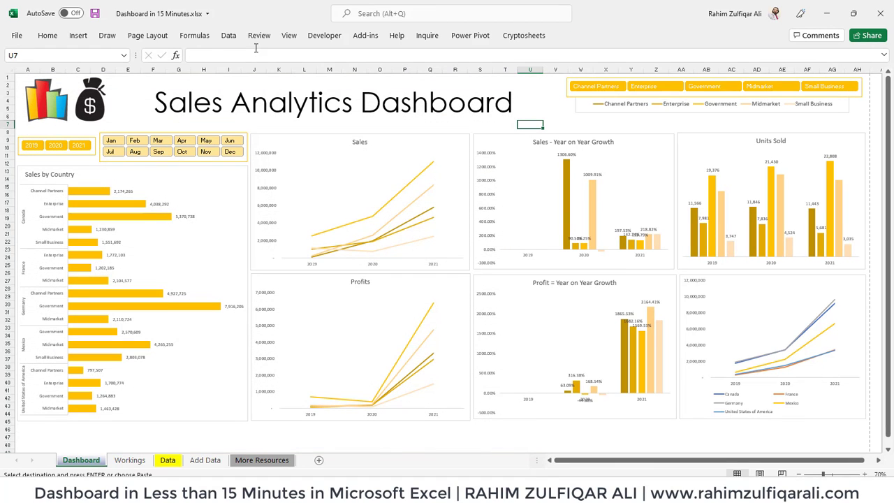
pyautogui.click(230, 36)
pyautogui.click(209, 69)
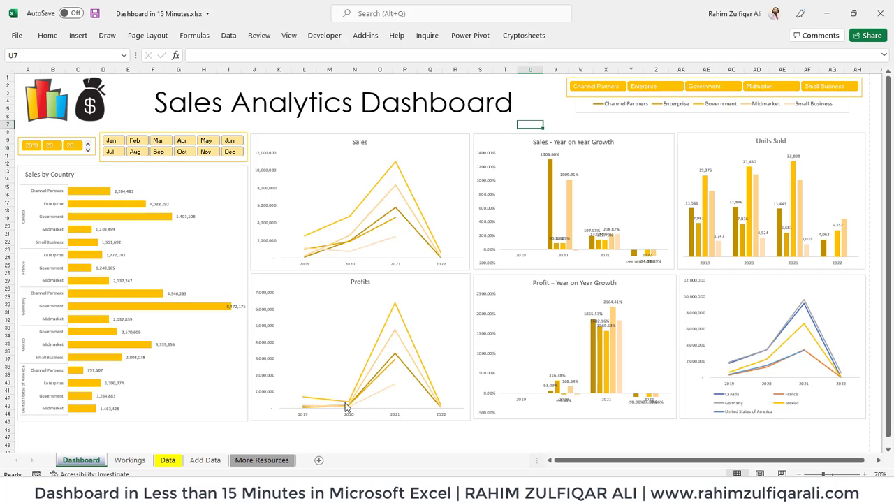
# Step: Review the extended sales table on the Data sheet and return to the Dashboard sheet
pyautogui.click(168, 459)
pyautogui.click(328, 282)
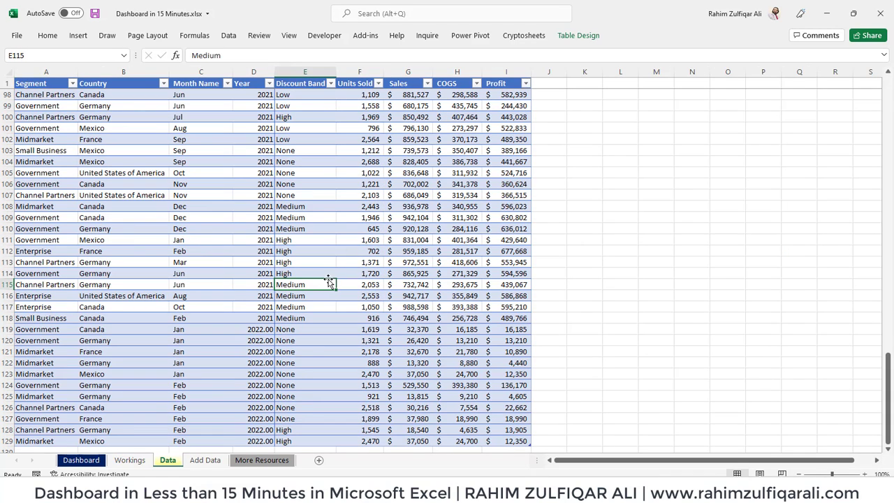
pyautogui.click(408, 263)
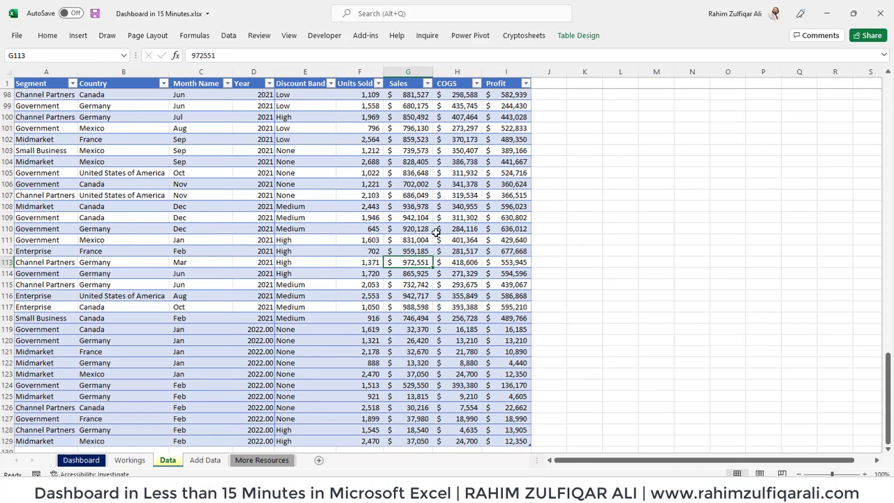
pyautogui.click(81, 460)
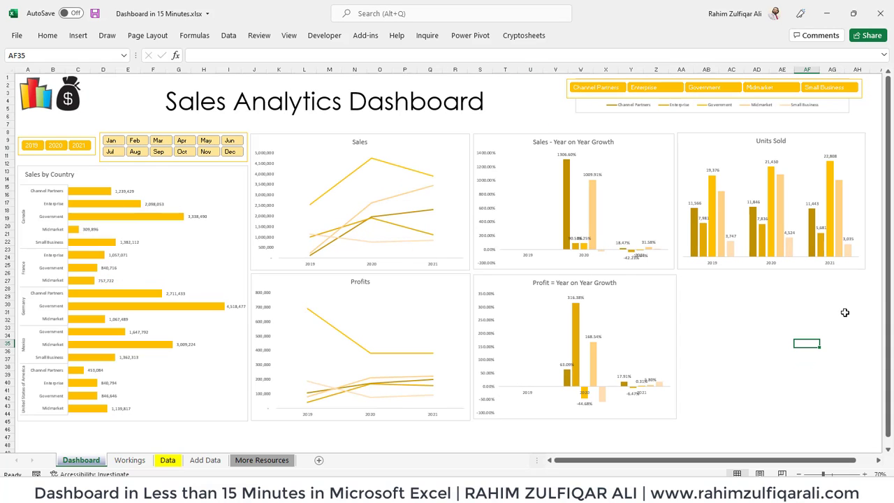
pyautogui.click(737, 304)
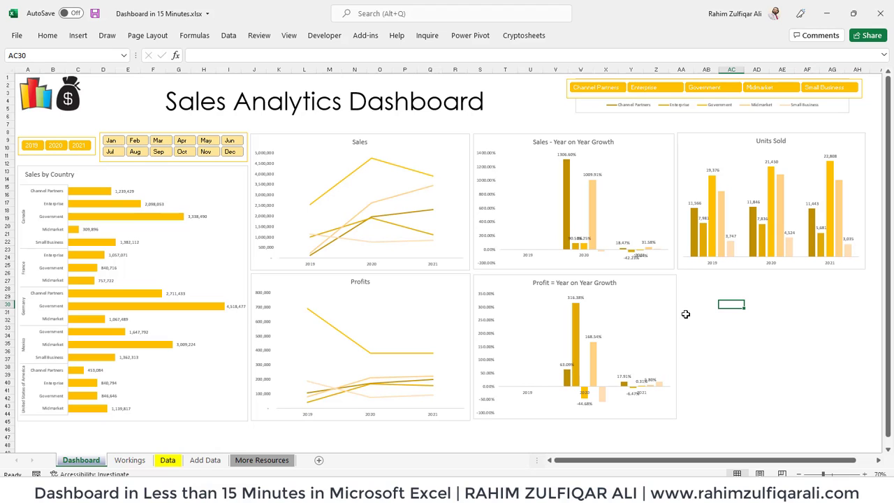
# Step: Open the page setup from the Dashboard sheet's print settings and choose landscape orientation
pyautogui.hotkey('ctrl', 'p')
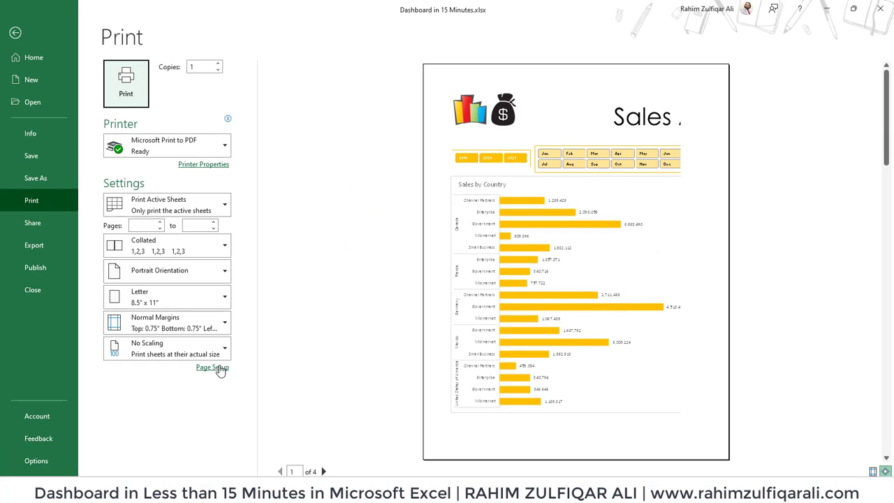
pyautogui.click(214, 367)
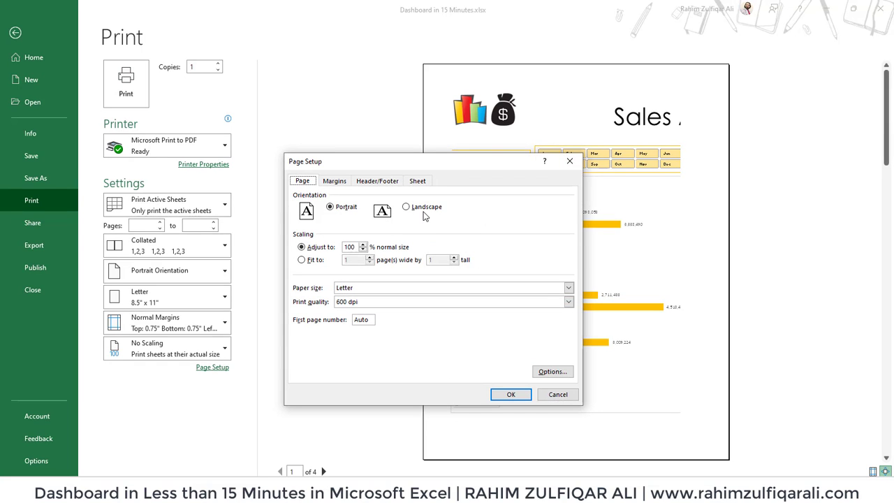
pyautogui.click(419, 207)
# Step: Set the left and right print margins to 0.45, the top and bottom to 0.5, center the page horizontally and apply the page setup
pyautogui.click(334, 181)
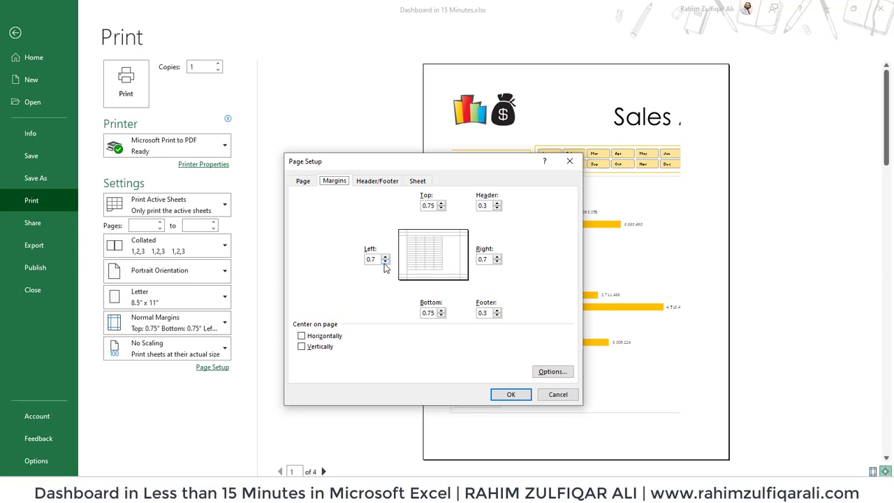
pyautogui.click(384, 262)
pyautogui.click(497, 262)
pyautogui.click(441, 209)
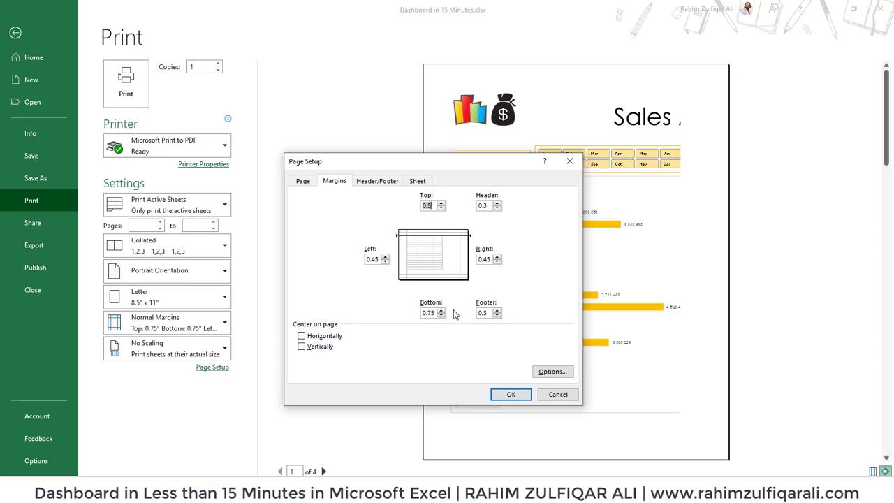
pyautogui.click(441, 315)
pyautogui.click(302, 336)
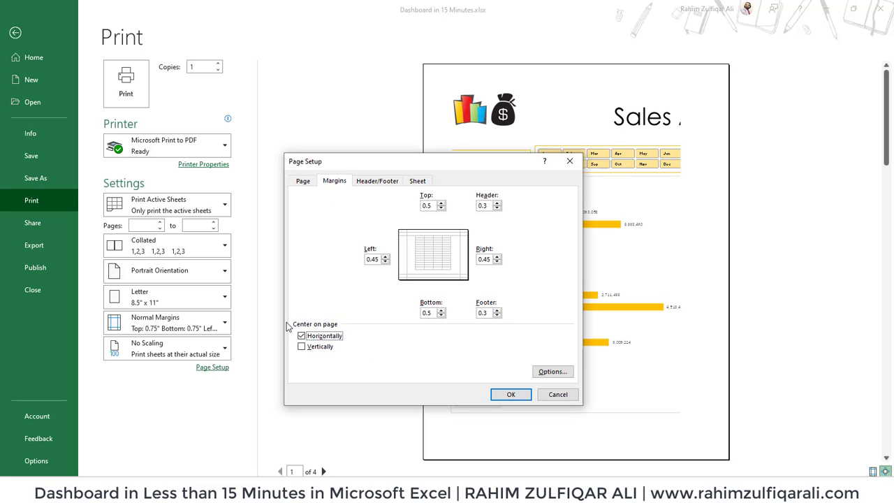
pyautogui.click(511, 394)
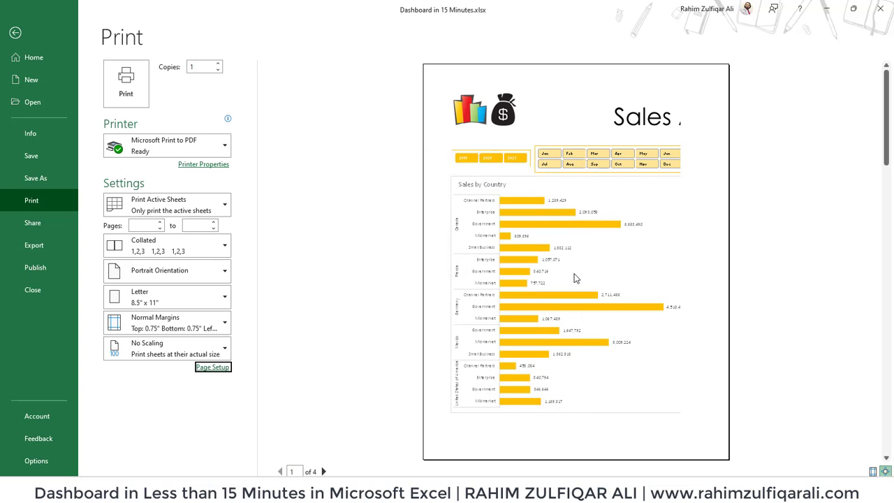
# Step: Move the page breaks in Page Break Preview so the whole dashboard fits on one page, and check the print preview
pyautogui.press('Escape')
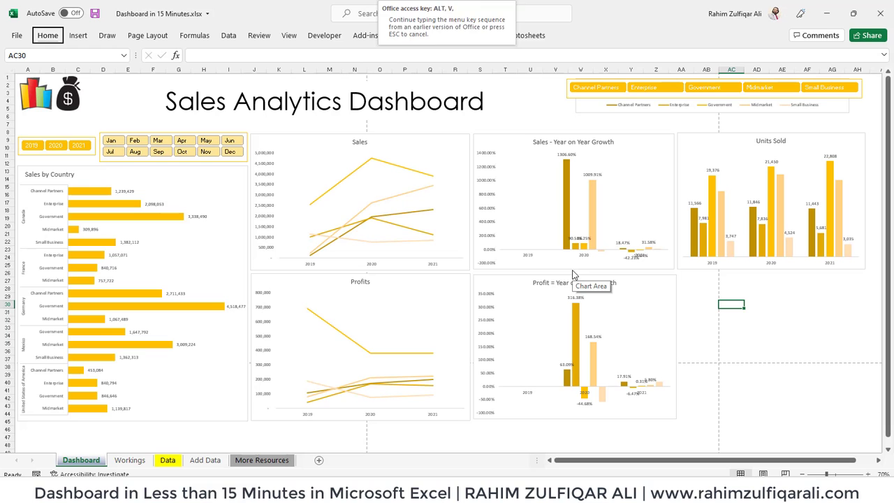
pyautogui.hotkey('alt', 'w', 'i')
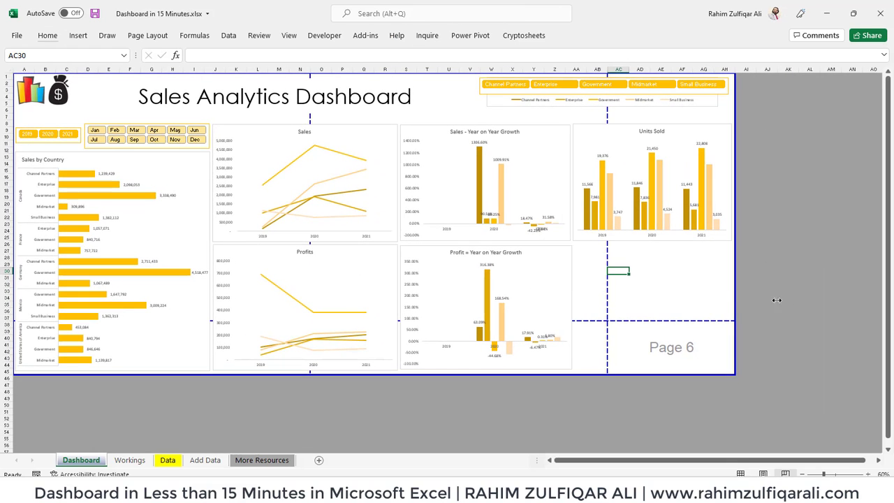
pyautogui.moveTo(701, 319); pyautogui.dragTo(693, 323)
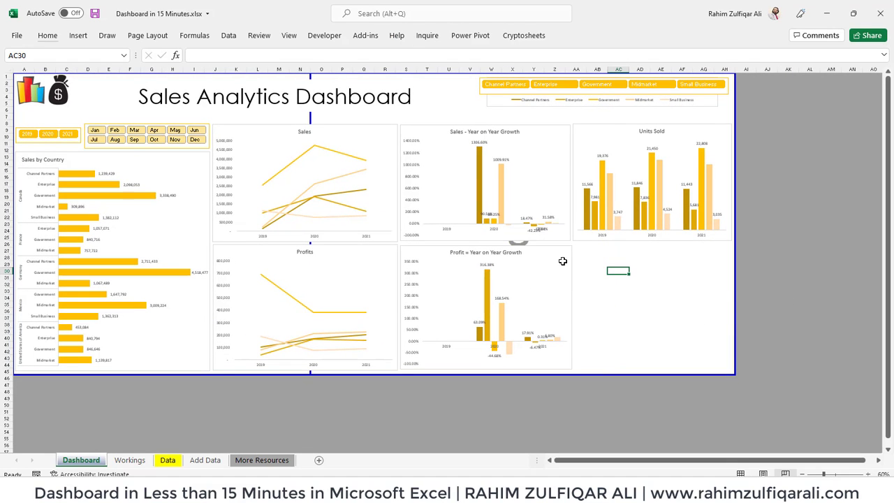
pyautogui.click(289, 35)
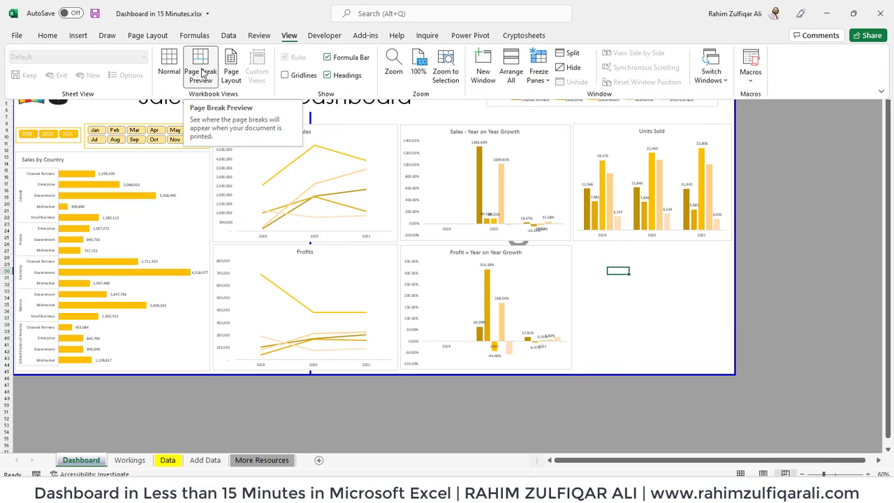
pyautogui.hotkey('ctrl', 'p')
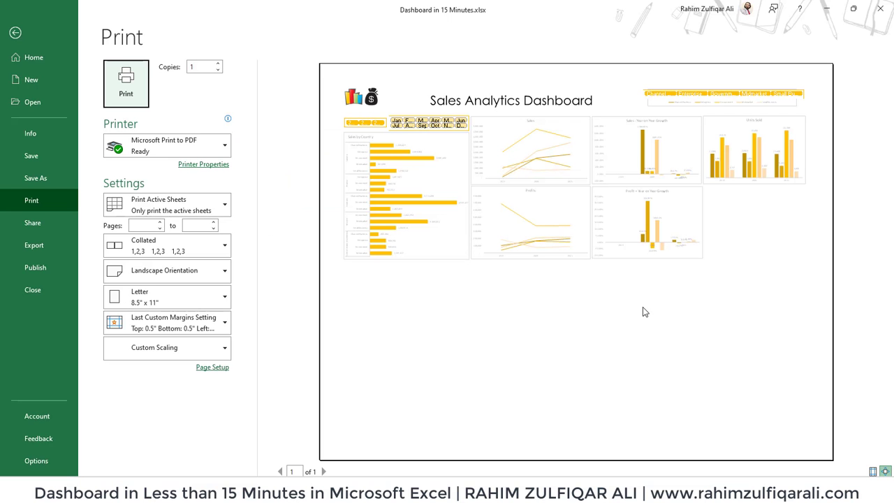
pyautogui.press('Escape')
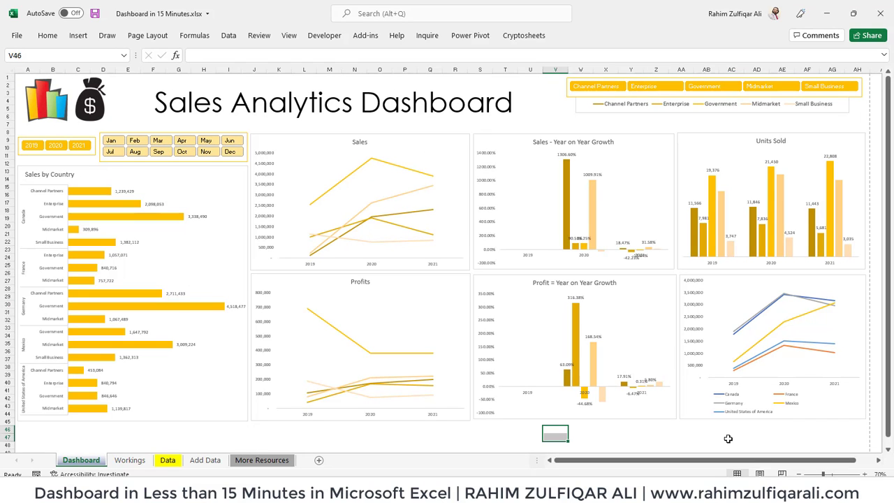
# Step: Test the segment slicer with single segments and with Government, Midmarket and Enterprise combined, and reselect all five segments
pyautogui.click(597, 86)
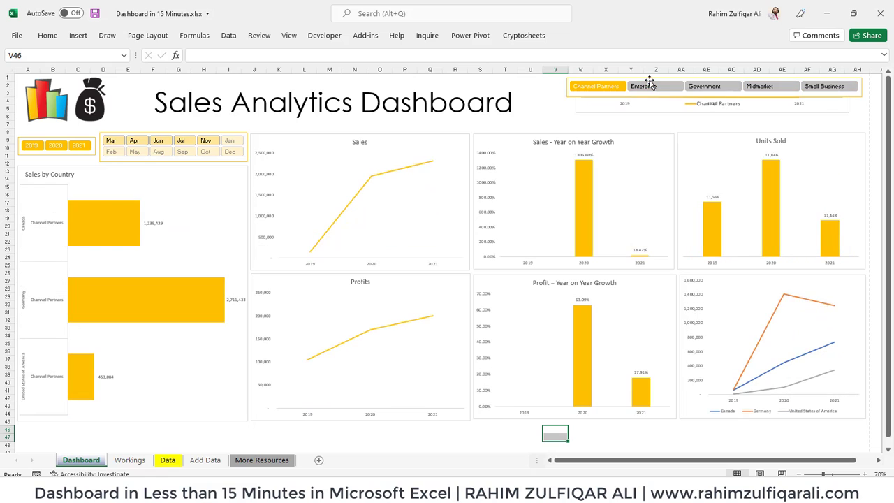
pyautogui.click(648, 86)
pyautogui.click(730, 86)
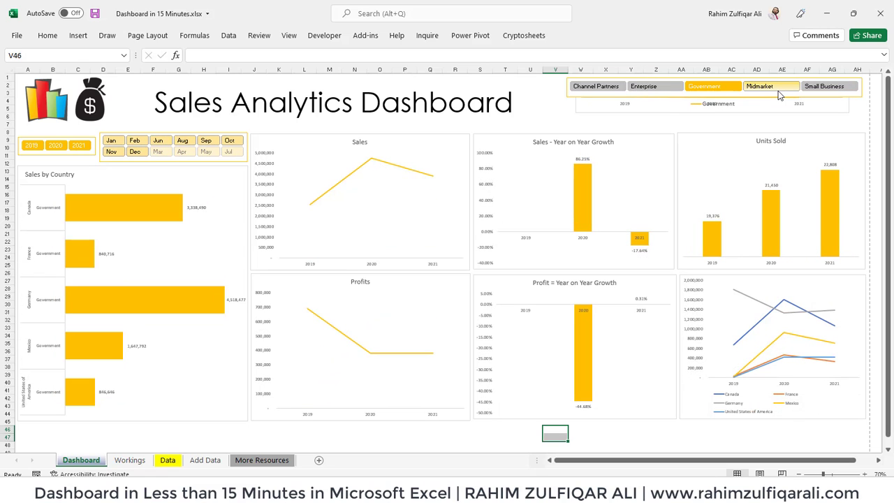
pyautogui.keyDown('ctrl'); pyautogui.click(768, 87); pyautogui.keyUp('ctrl')
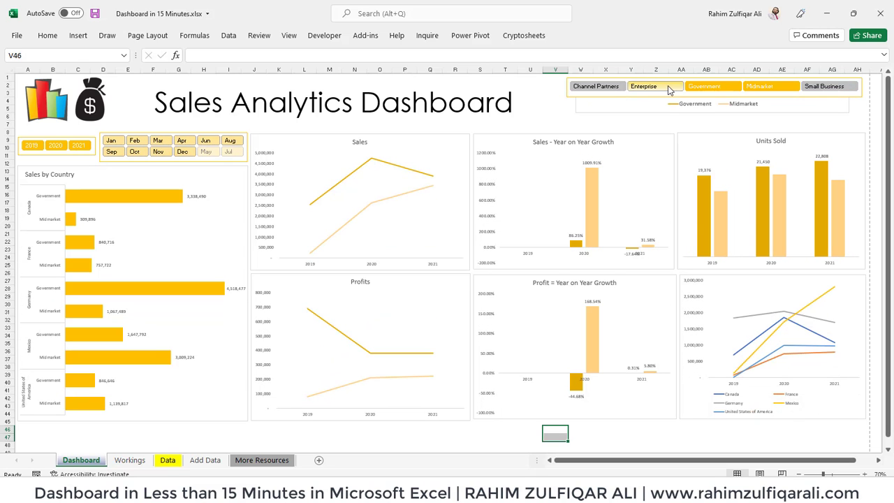
pyautogui.keyDown('ctrl'); pyautogui.click(657, 87); pyautogui.keyUp('ctrl')
pyautogui.click(600, 87)
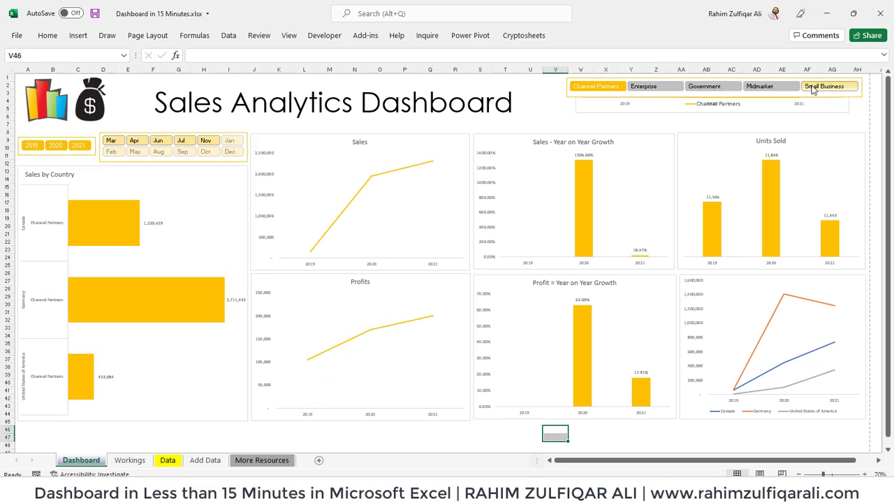
pyautogui.keyDown('shift'); pyautogui.click(819, 86); pyautogui.keyUp('shift')
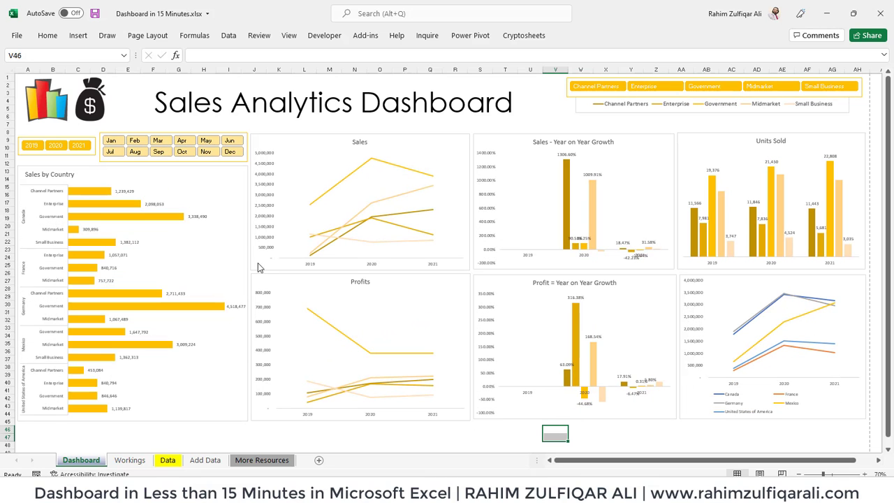
# Step: Check the pivot tables on the Workings sheet, return to the Dashboard and inspect it at 100% and 80% zoom
pyautogui.click(140, 462)
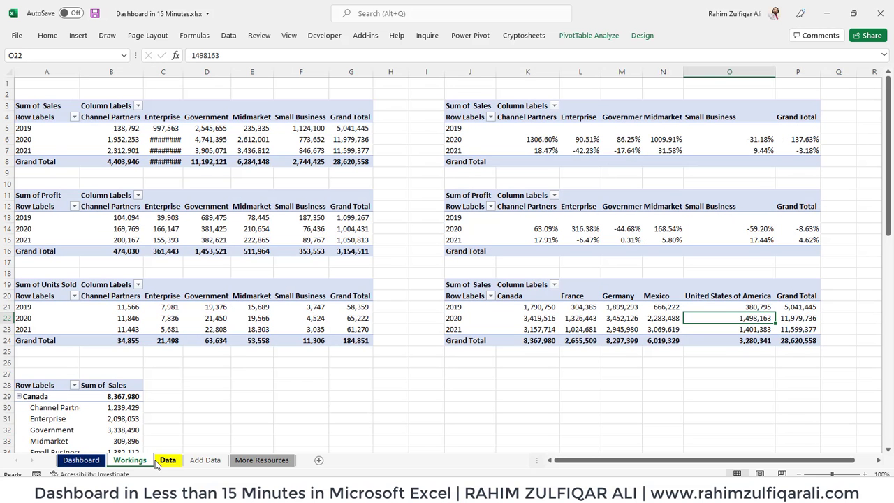
pyautogui.click(93, 466)
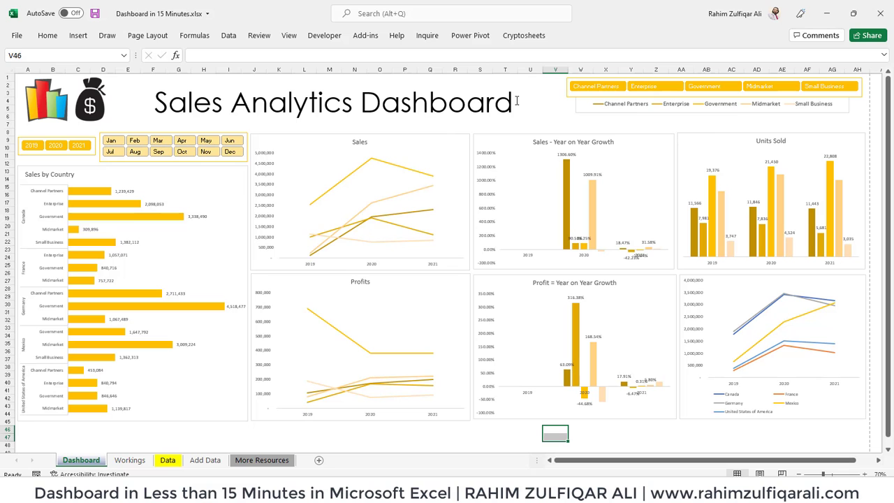
pyautogui.click(882, 474)
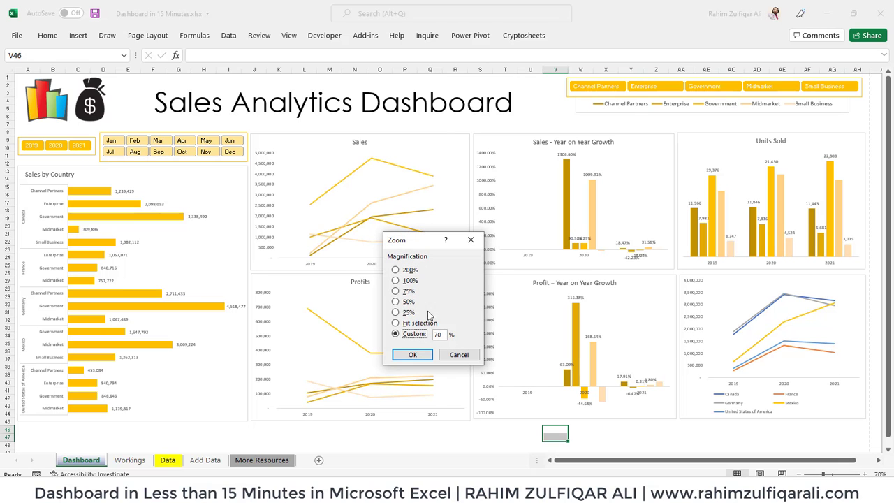
pyautogui.click(409, 280)
pyautogui.click(413, 354)
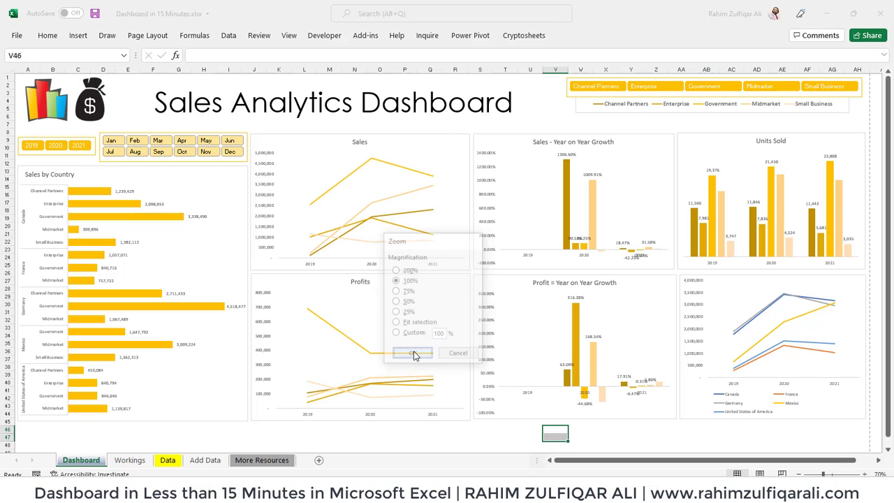
pyautogui.scroll(5, 891, 321)
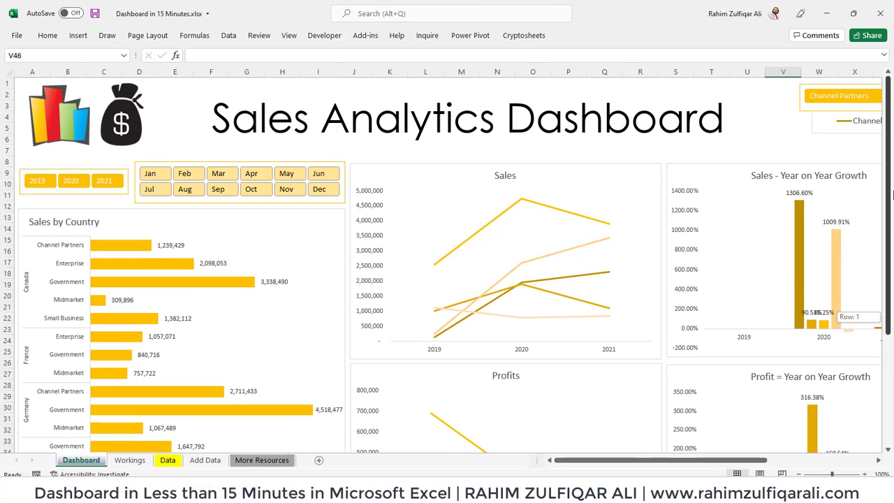
pyautogui.moveTo(584, 452); pyautogui.dragTo(589, 474)
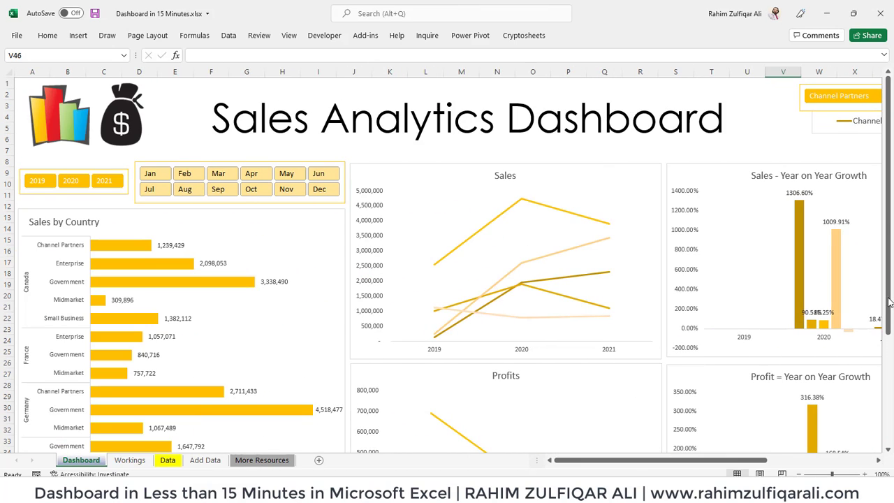
pyautogui.moveTo(889, 299); pyautogui.dragTo(891, 417)
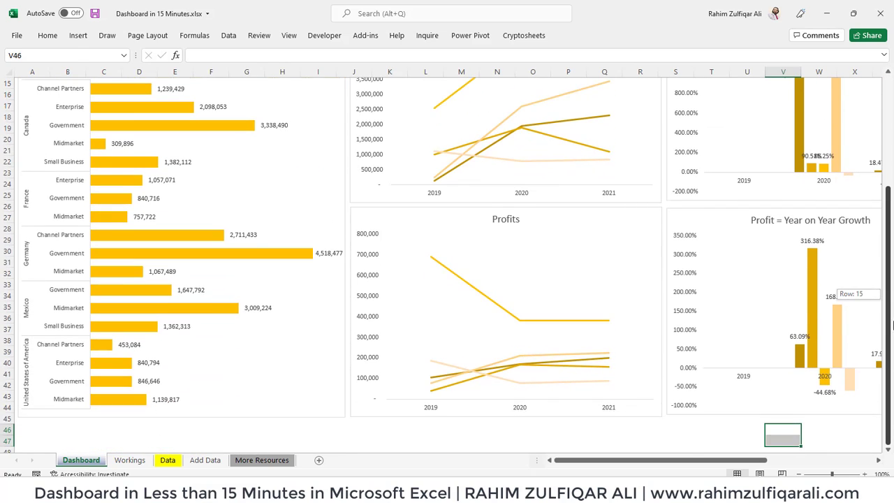
pyautogui.moveTo(891, 325); pyautogui.dragTo(890, 213)
pyautogui.click(800, 474)
pyautogui.click(800, 474)
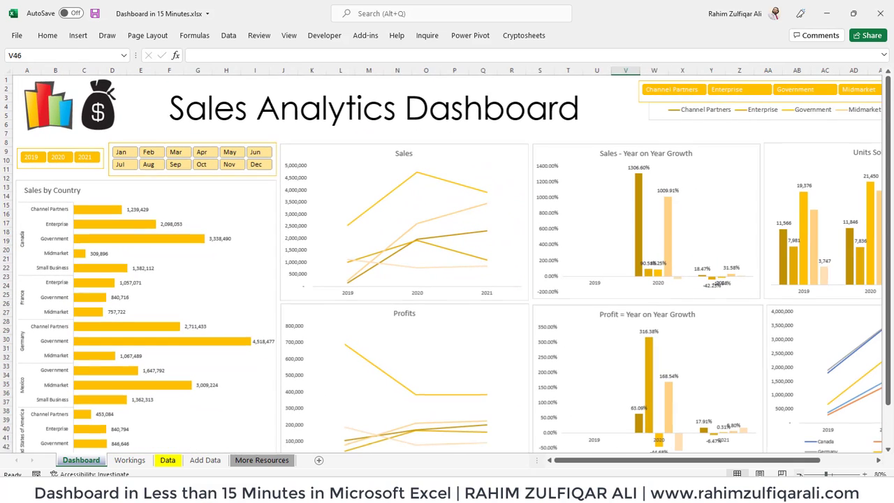
# Step: Filter the dashboard by single segments and by Channel Partners, Enterprise and Government together to check the charts at 80% zoom
pyautogui.click(673, 89)
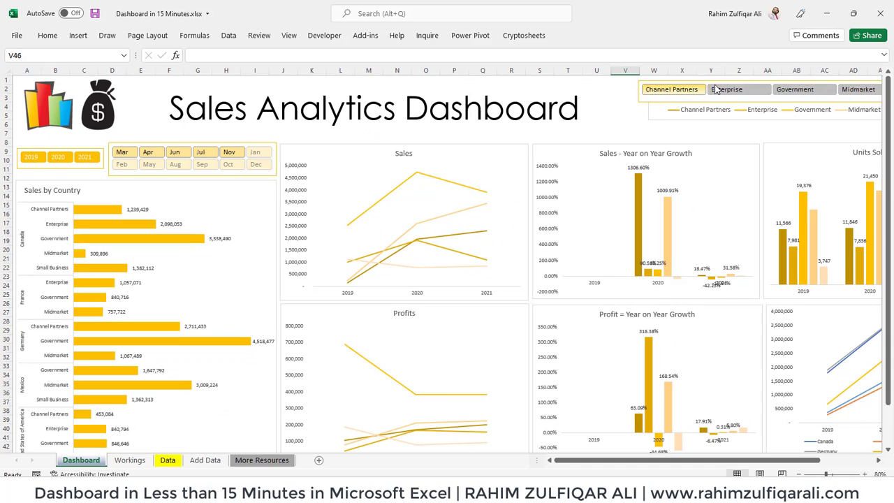
pyautogui.click(795, 90)
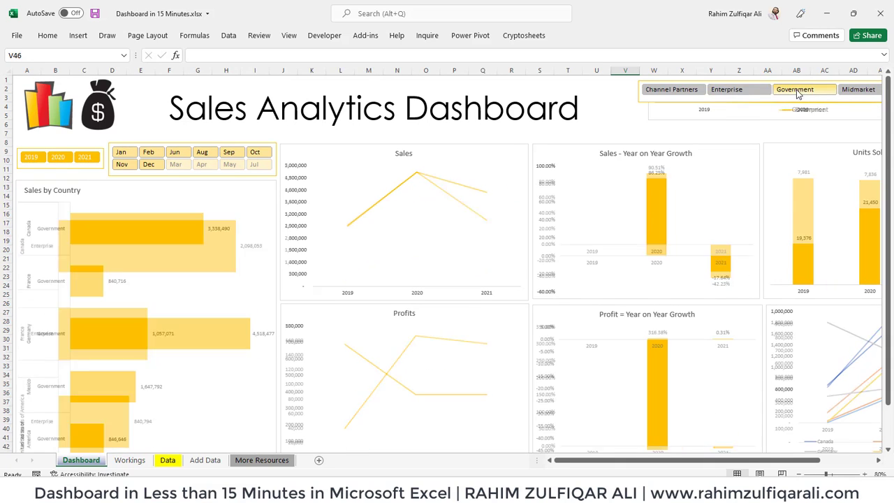
pyautogui.click(688, 90)
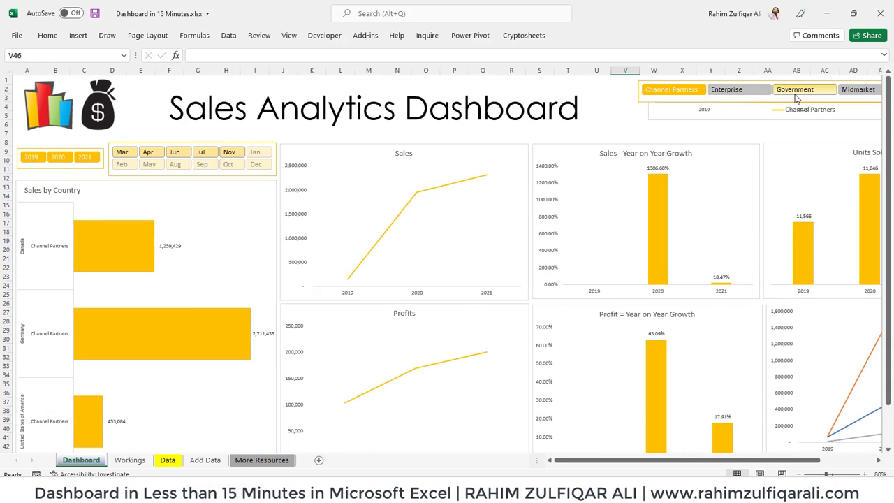
pyautogui.keyDown('ctrl'); pyautogui.click(726, 90); pyautogui.keyUp('ctrl')
pyautogui.keyDown('ctrl'); pyautogui.click(795, 89); pyautogui.keyUp('ctrl')
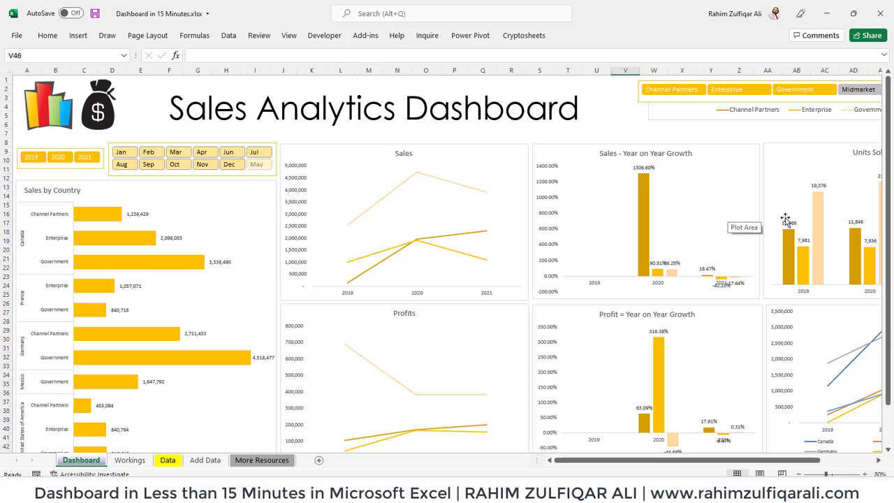
# Step: Restore the Dashboard zoom to 70% and reselect all segments from Channel Partners to Small Business in the slicer
pyautogui.click(785, 474)
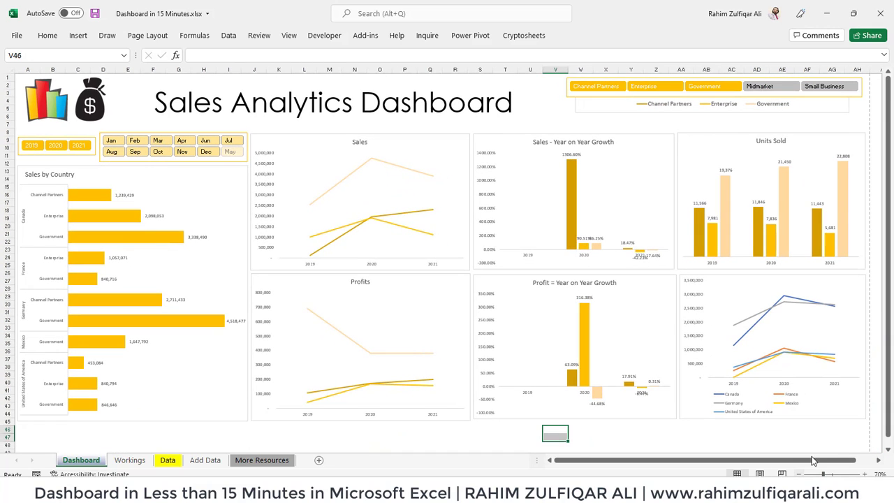
pyautogui.click(596, 86)
pyautogui.keyDown('shift'); pyautogui.click(817, 90); pyautogui.keyUp('shift')
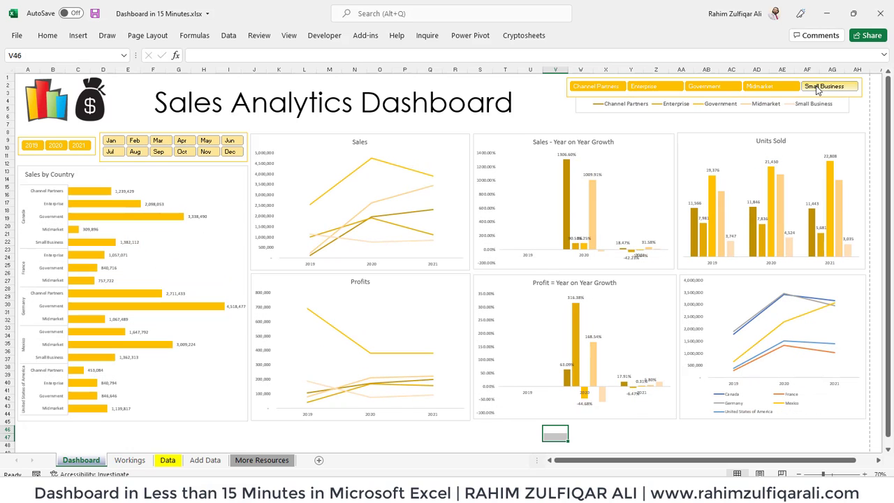